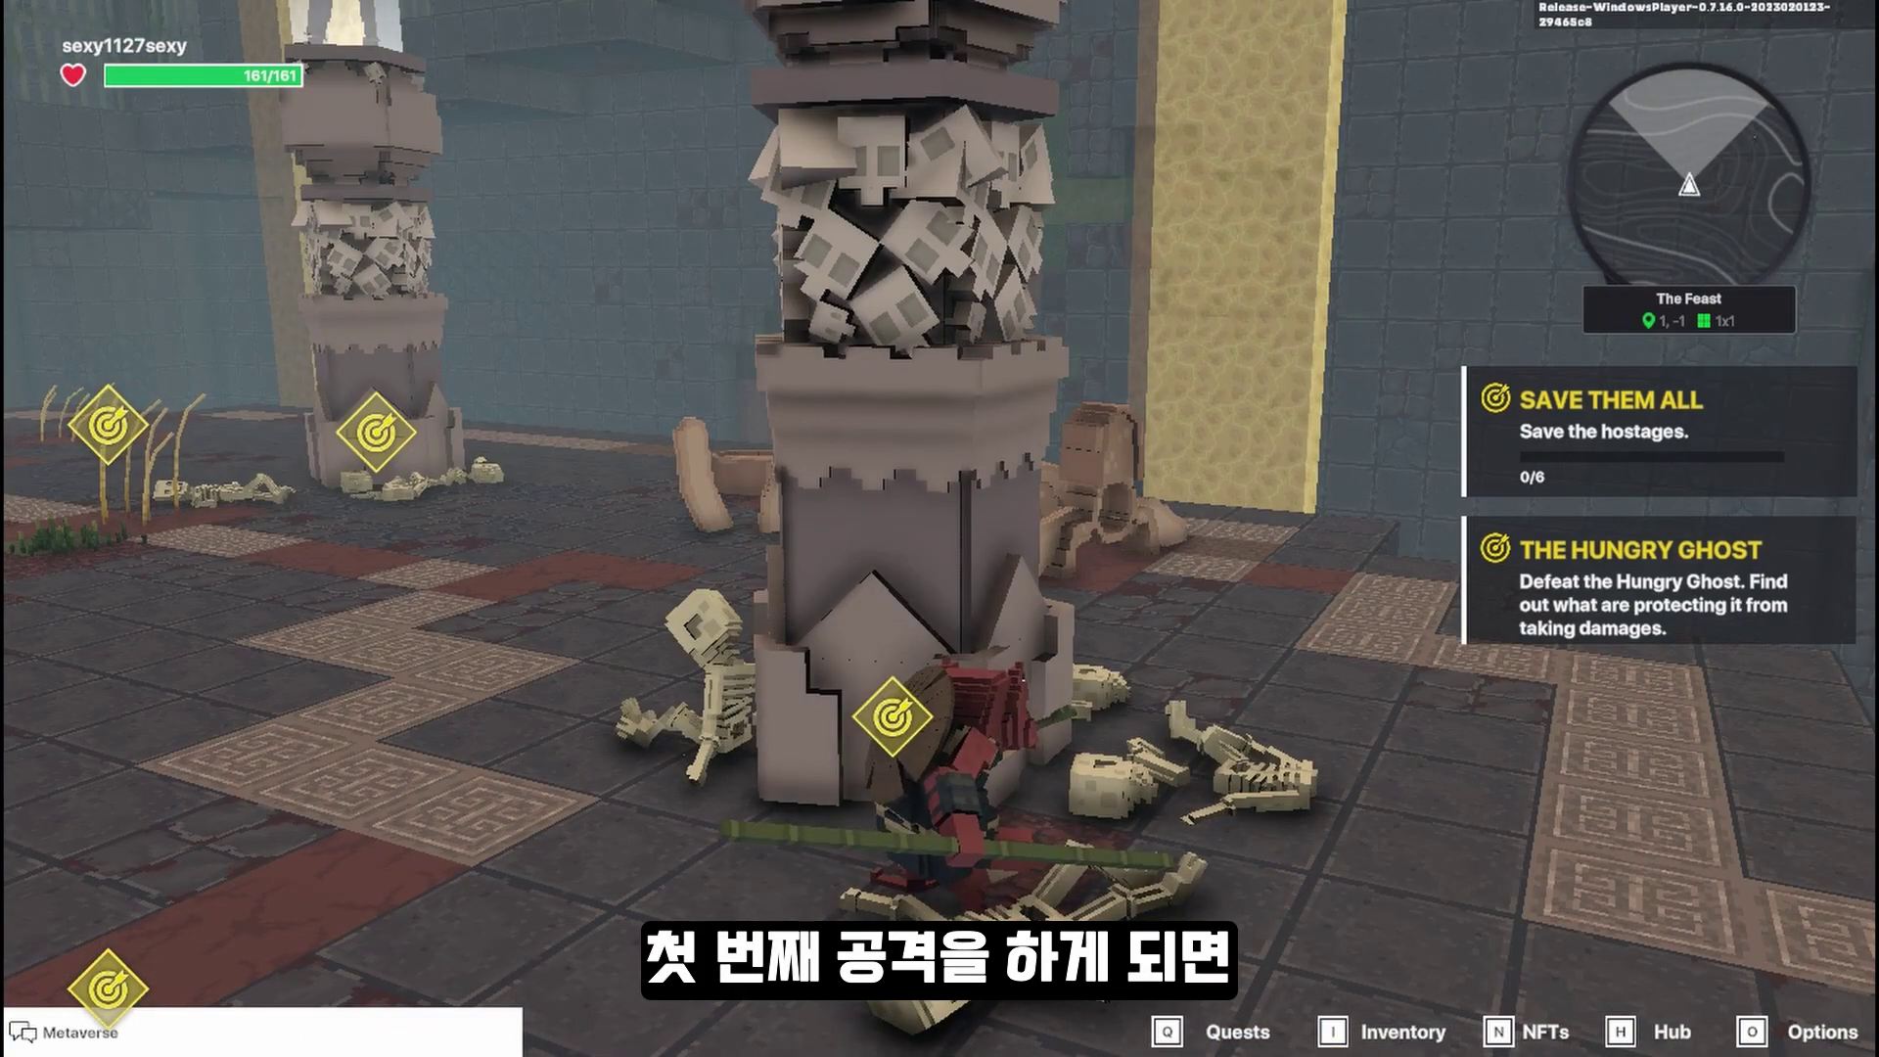
Step: Attack the skull pillar in the running game until its tiers break down and the enemy emerges
left_click(939, 530)
left_click(939, 529)
left_click(939, 530)
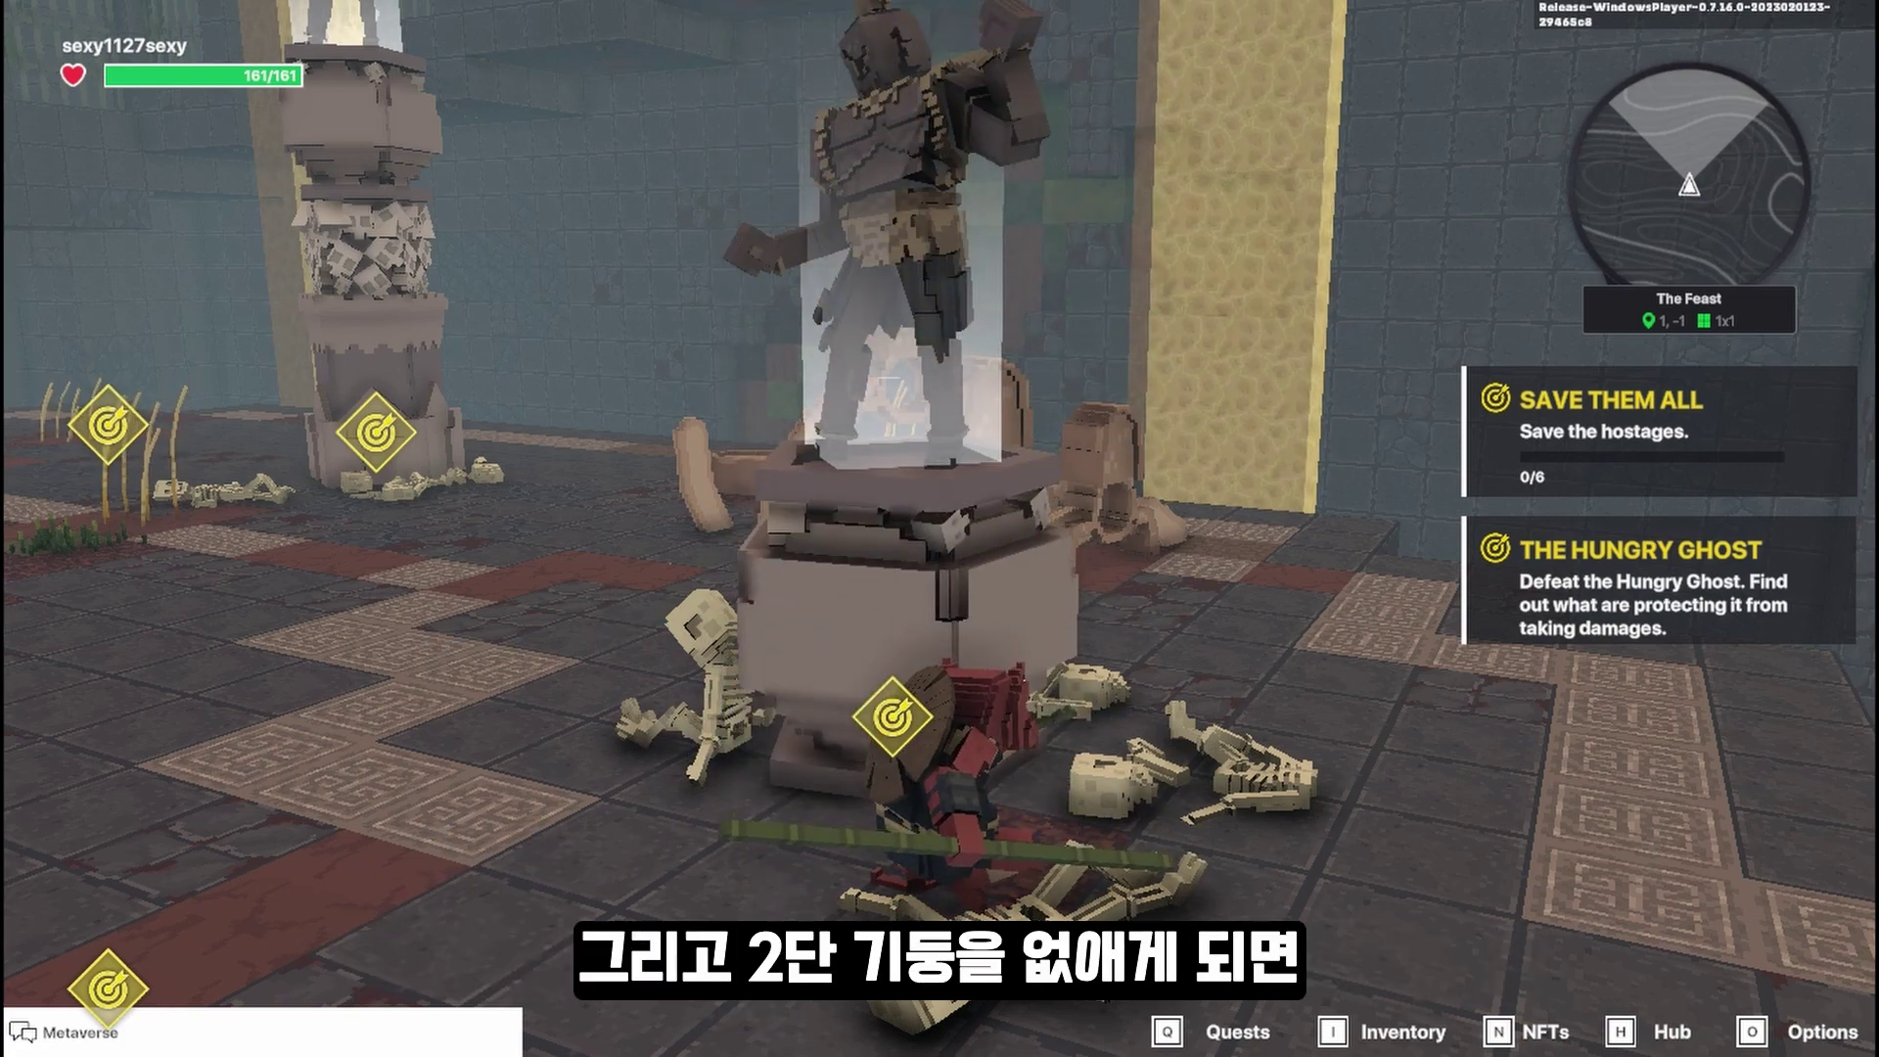
left_click(940, 528)
left_click(939, 529)
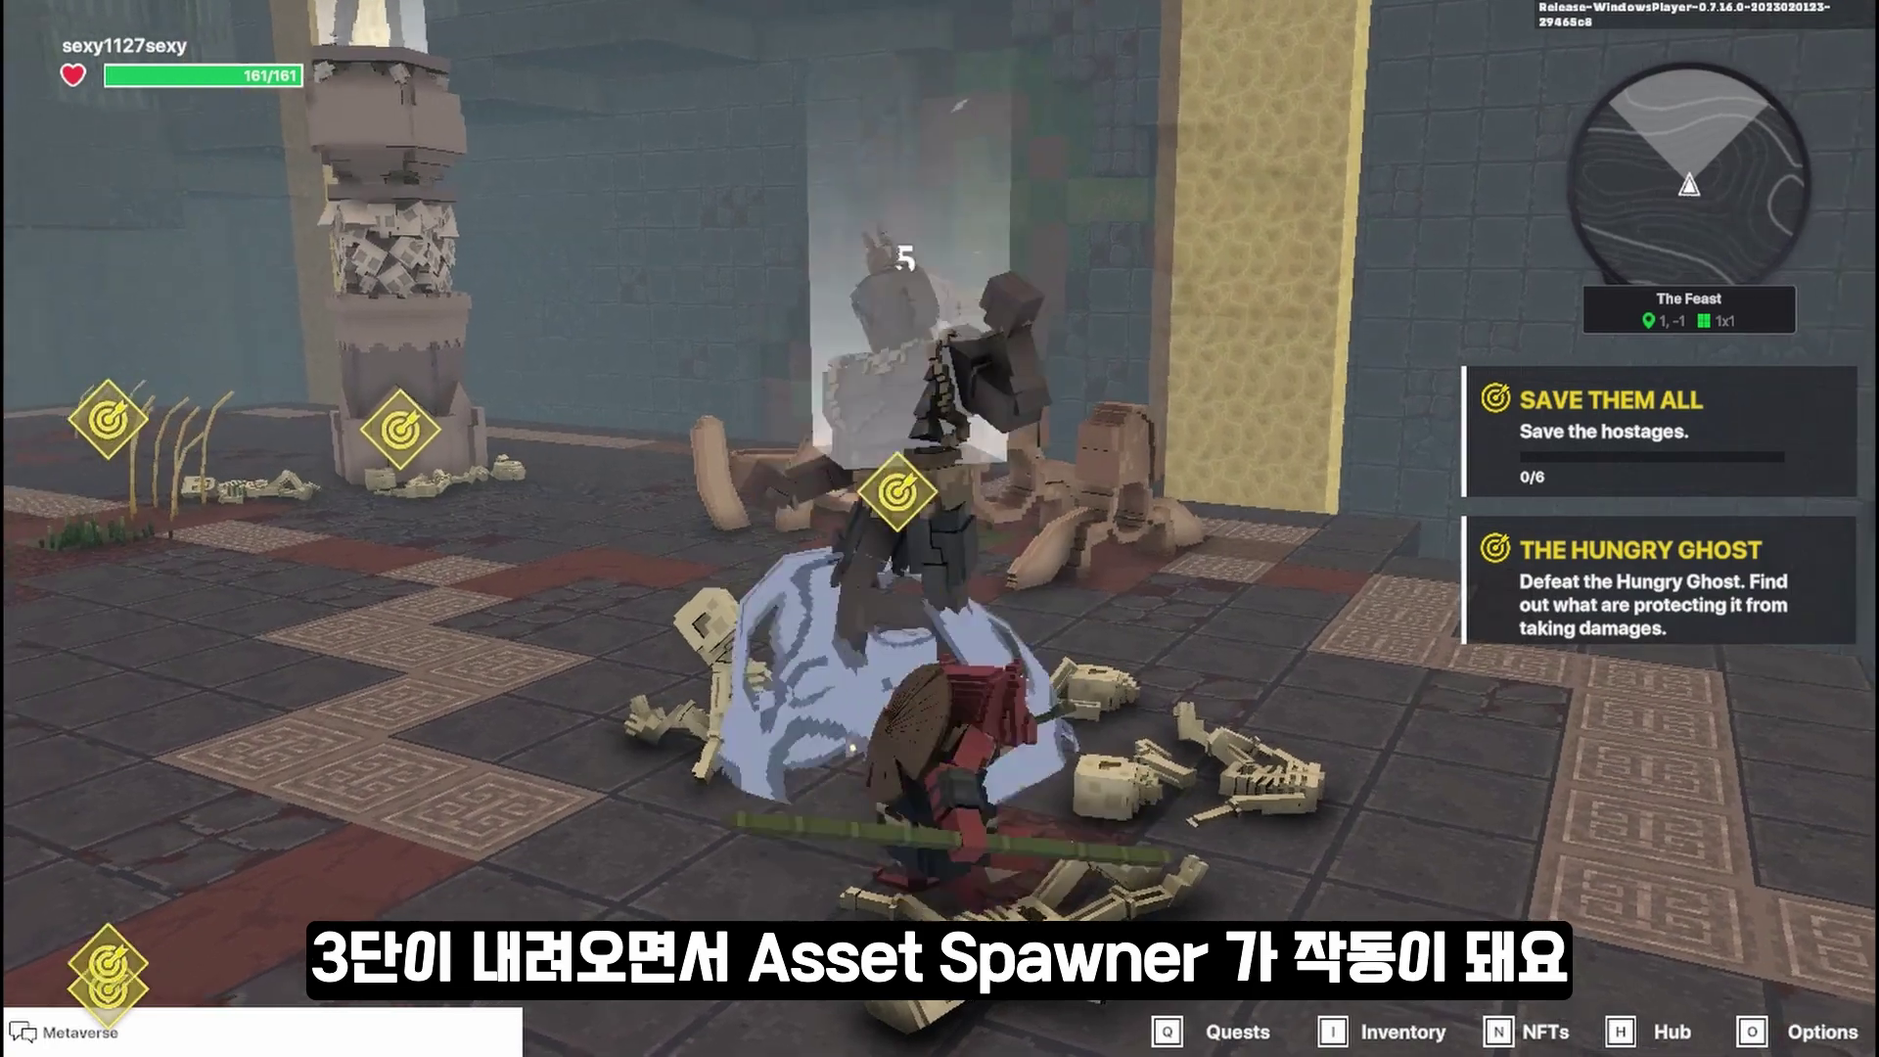
key("a")
key("s")
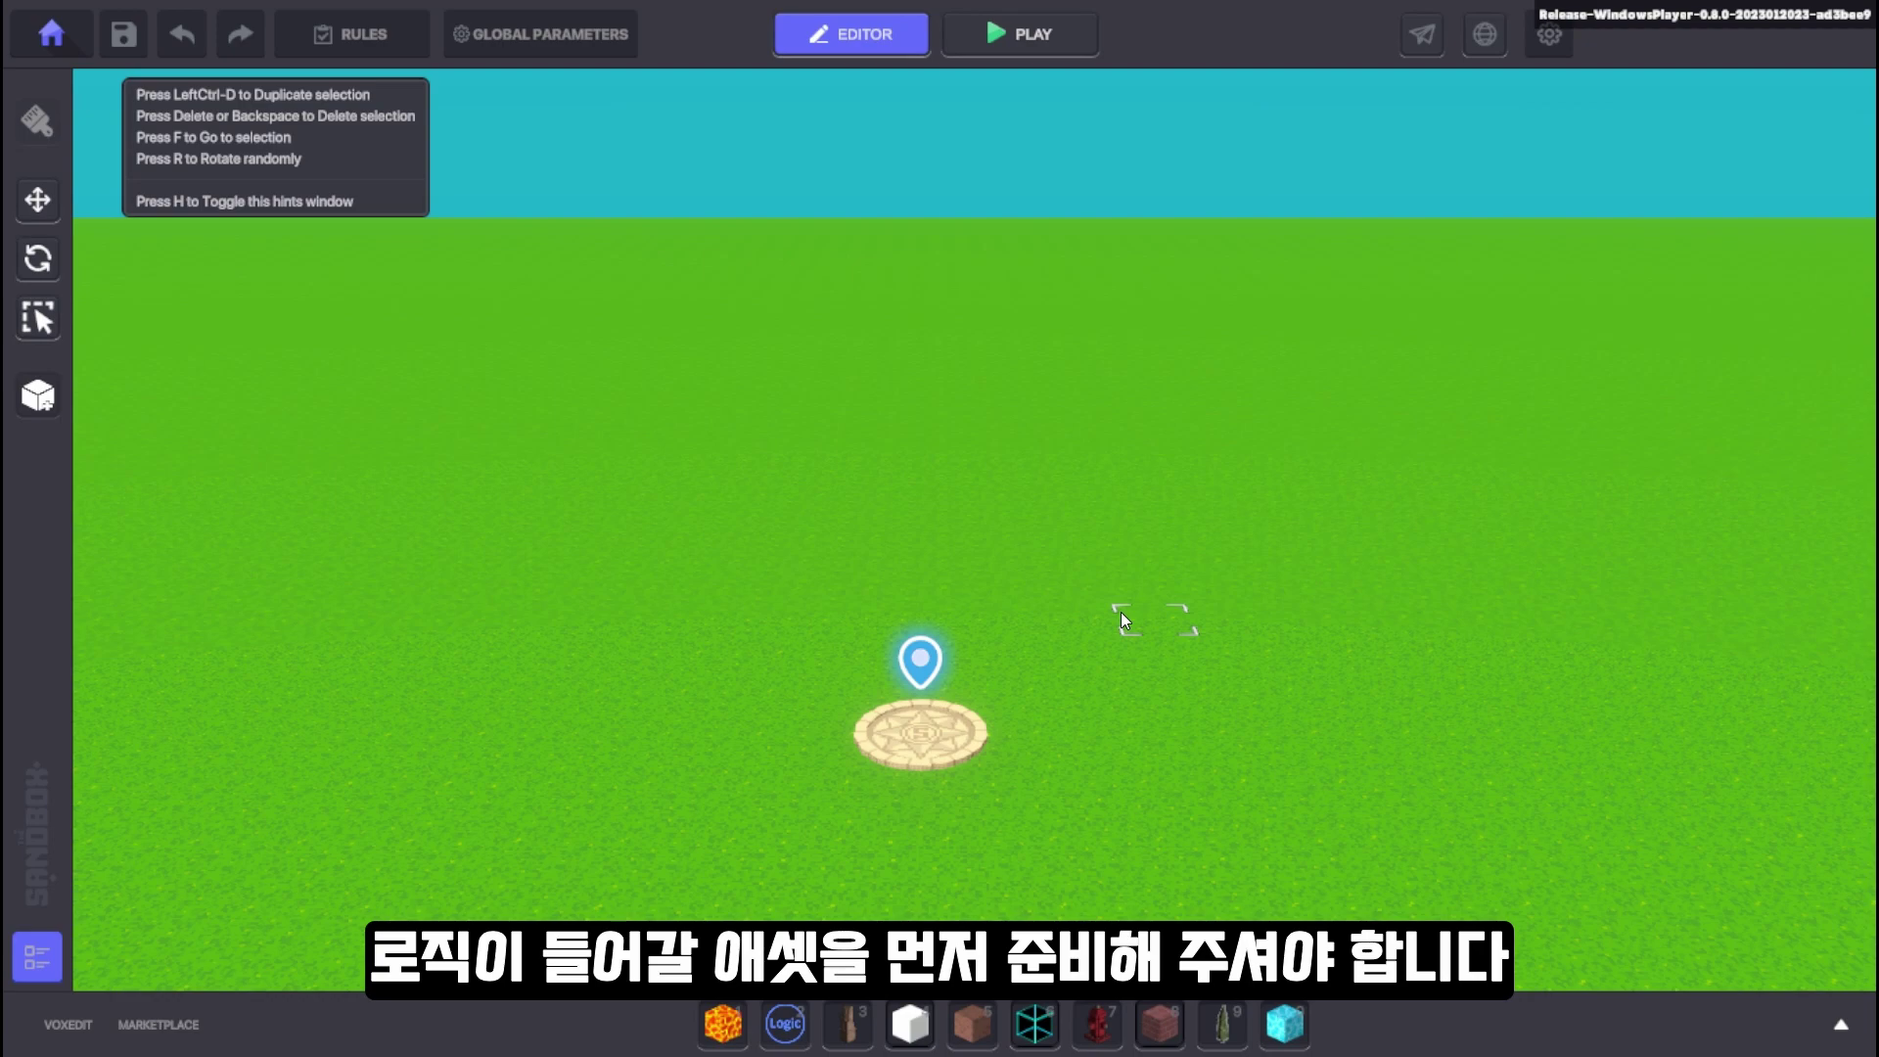
Step: Search the asset library for "pillar" and assign the Ancient Pillar to quick slot 1
left_click(1844, 1027)
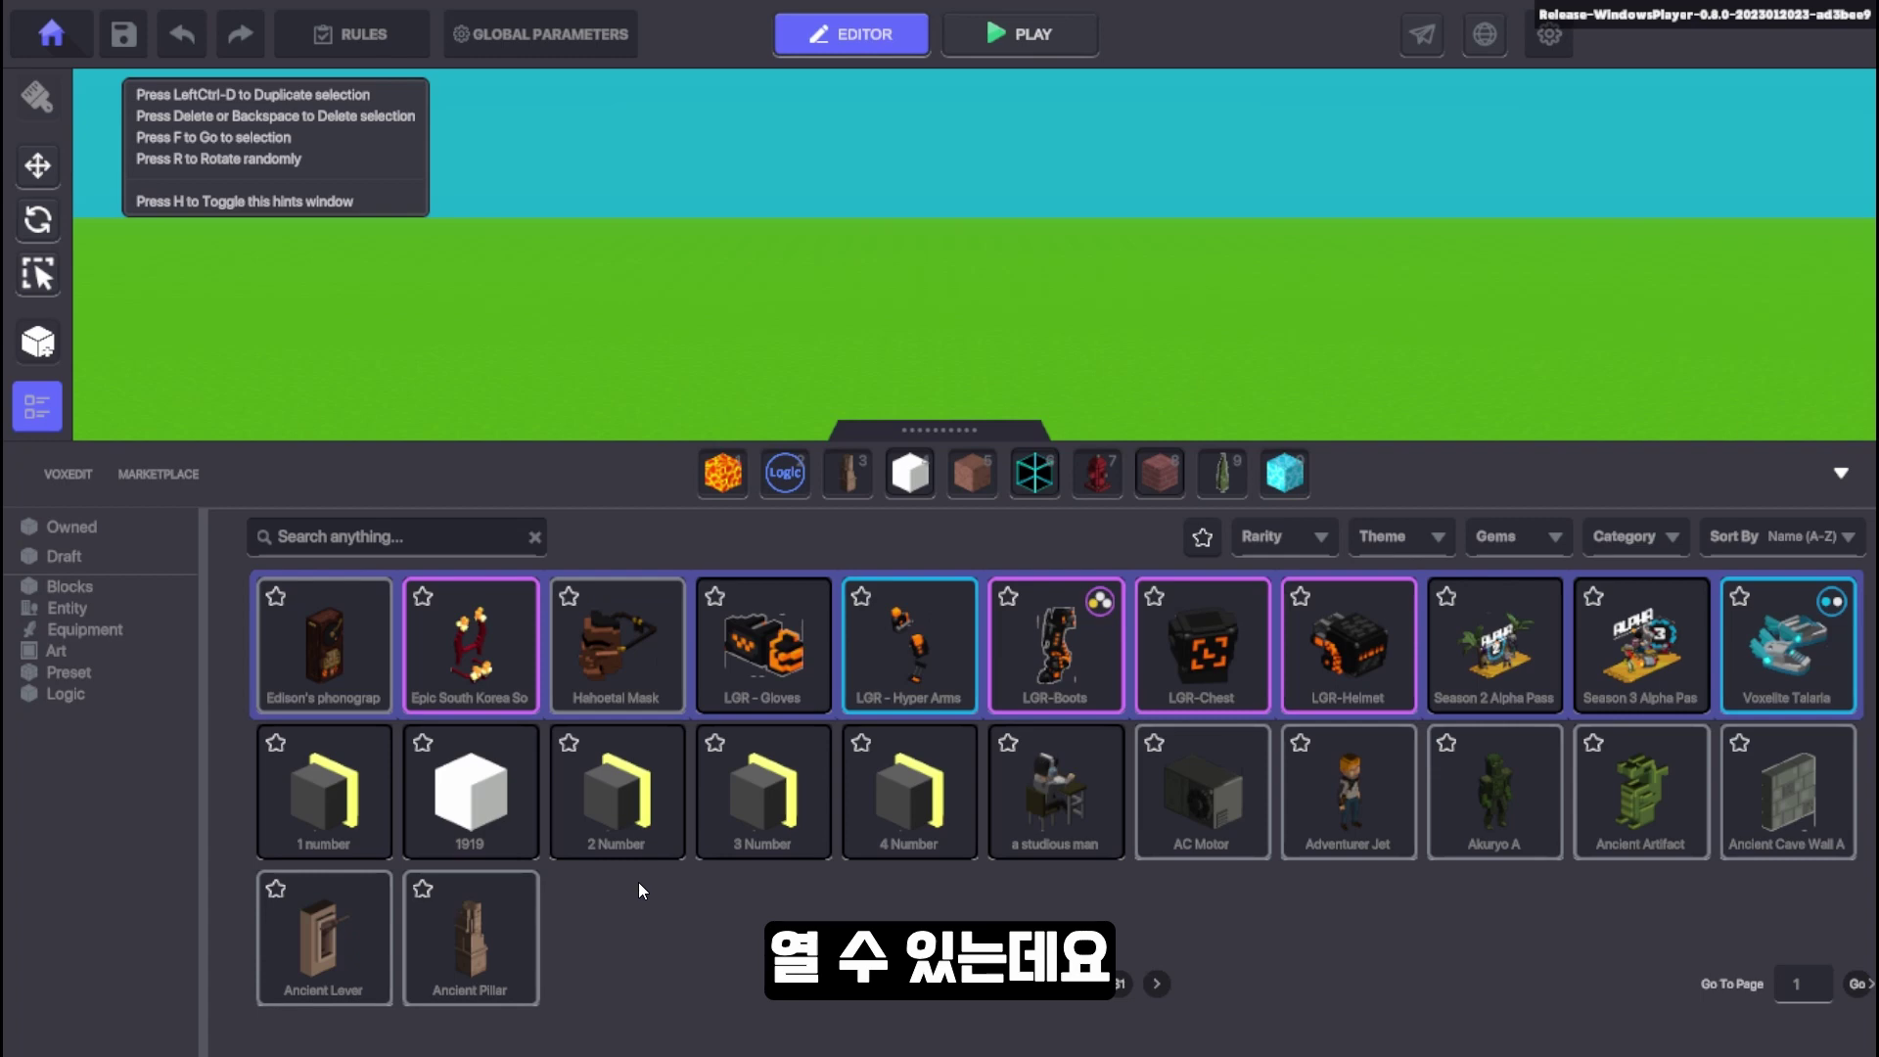
left_click(393, 538)
type("pillar")
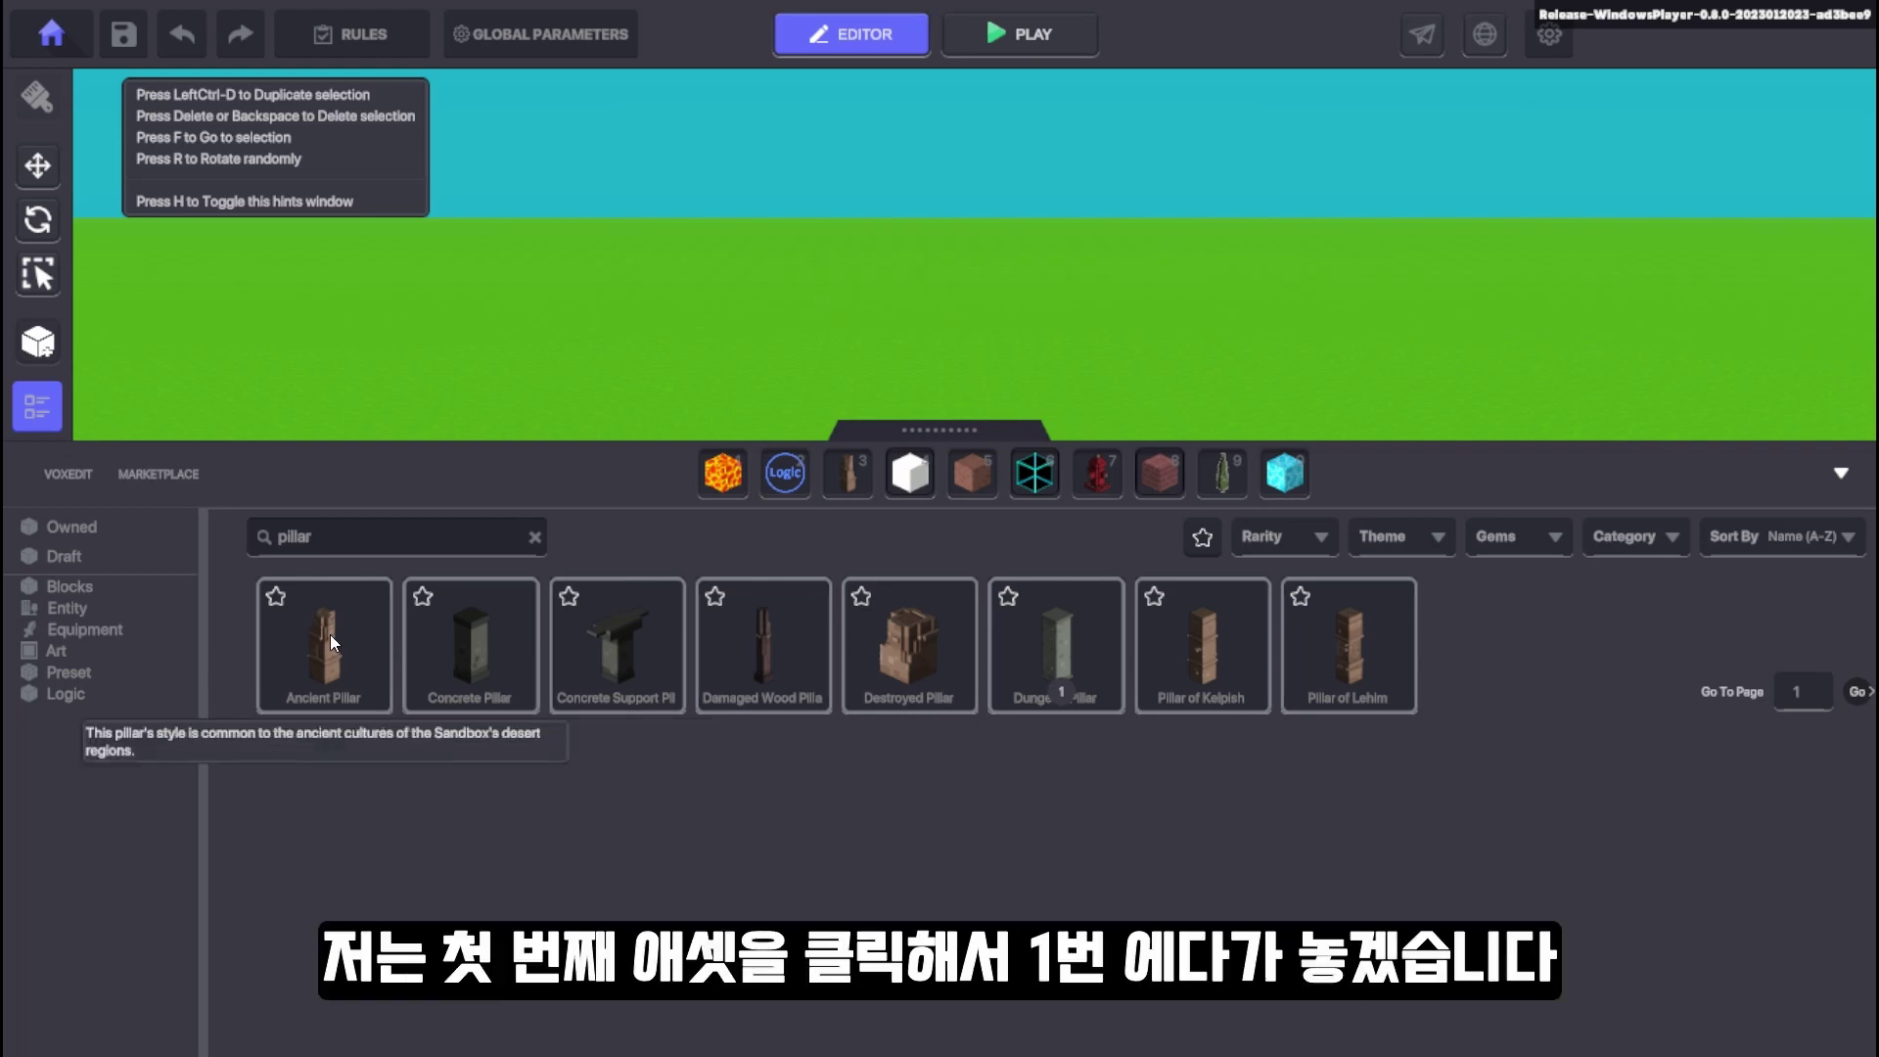
left_click_drag(331, 635, 729, 462)
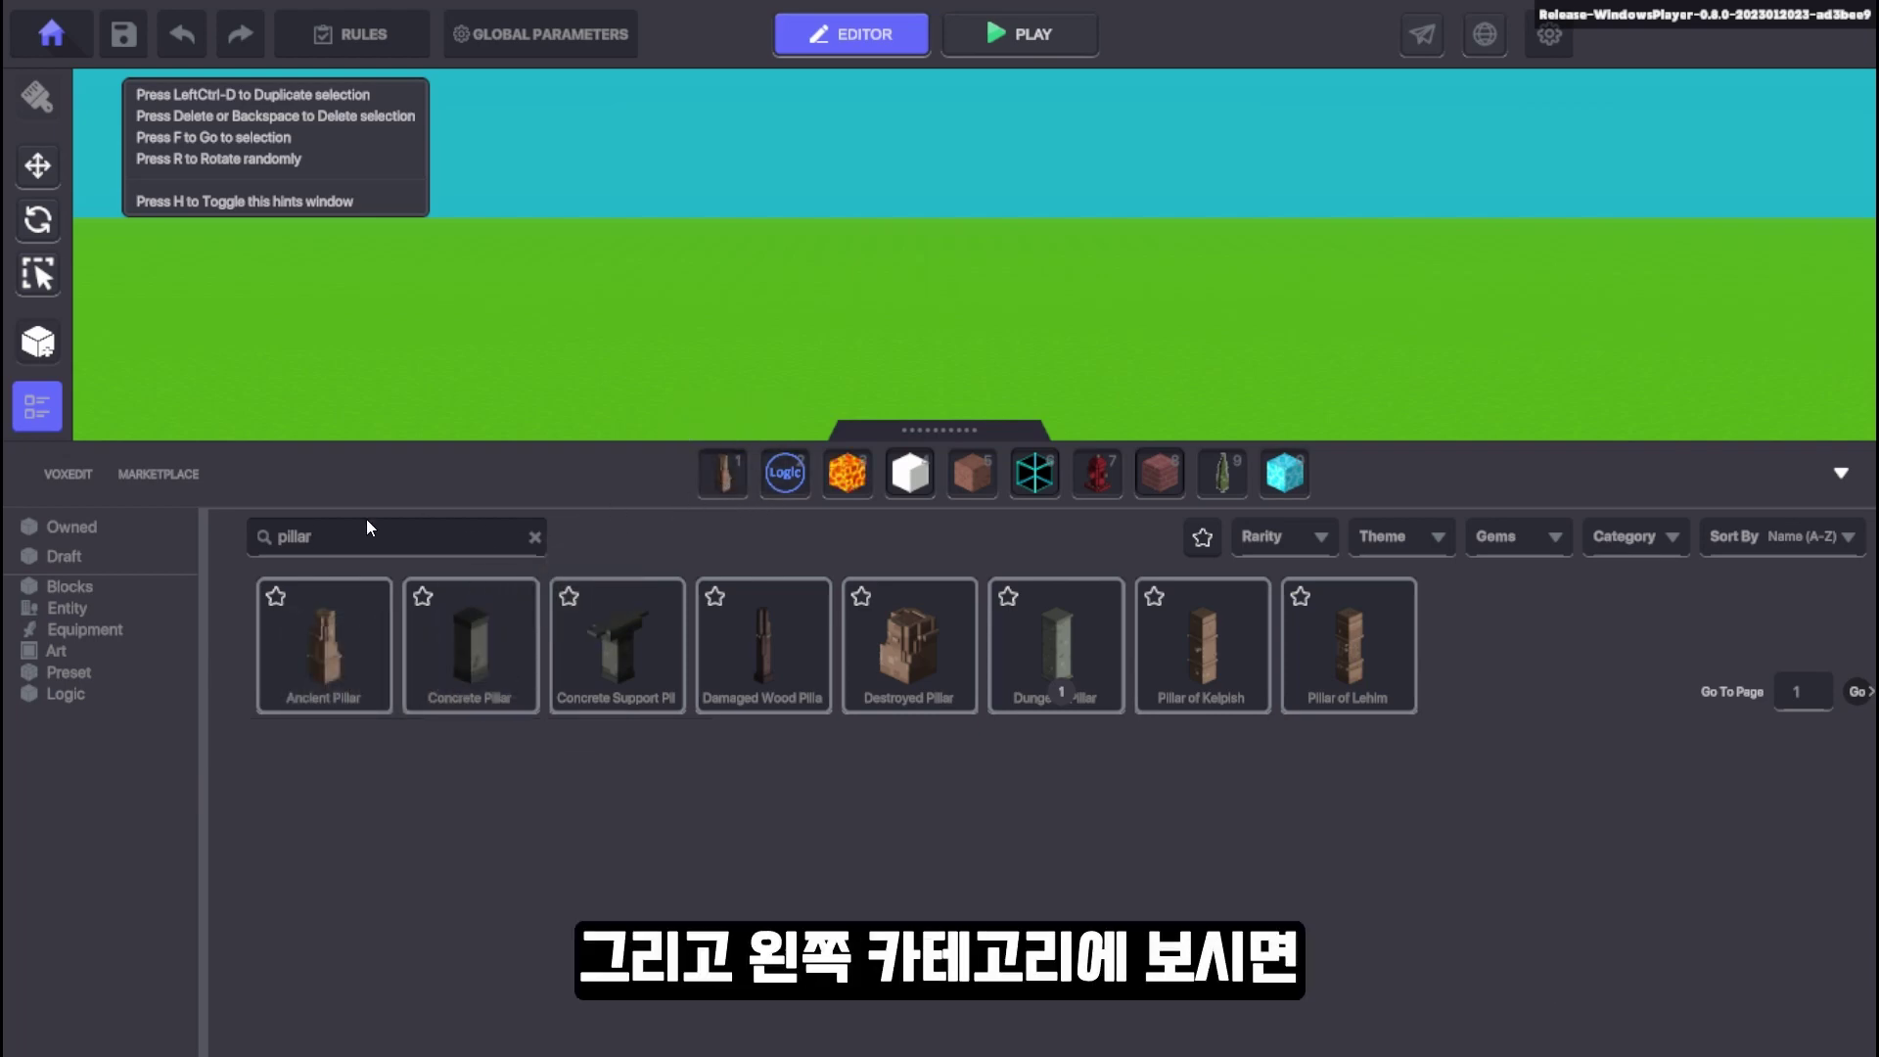
Step: Assign the base Logic Asset from the Logic category to quick slot 2 and close the asset library
left_click(70, 698)
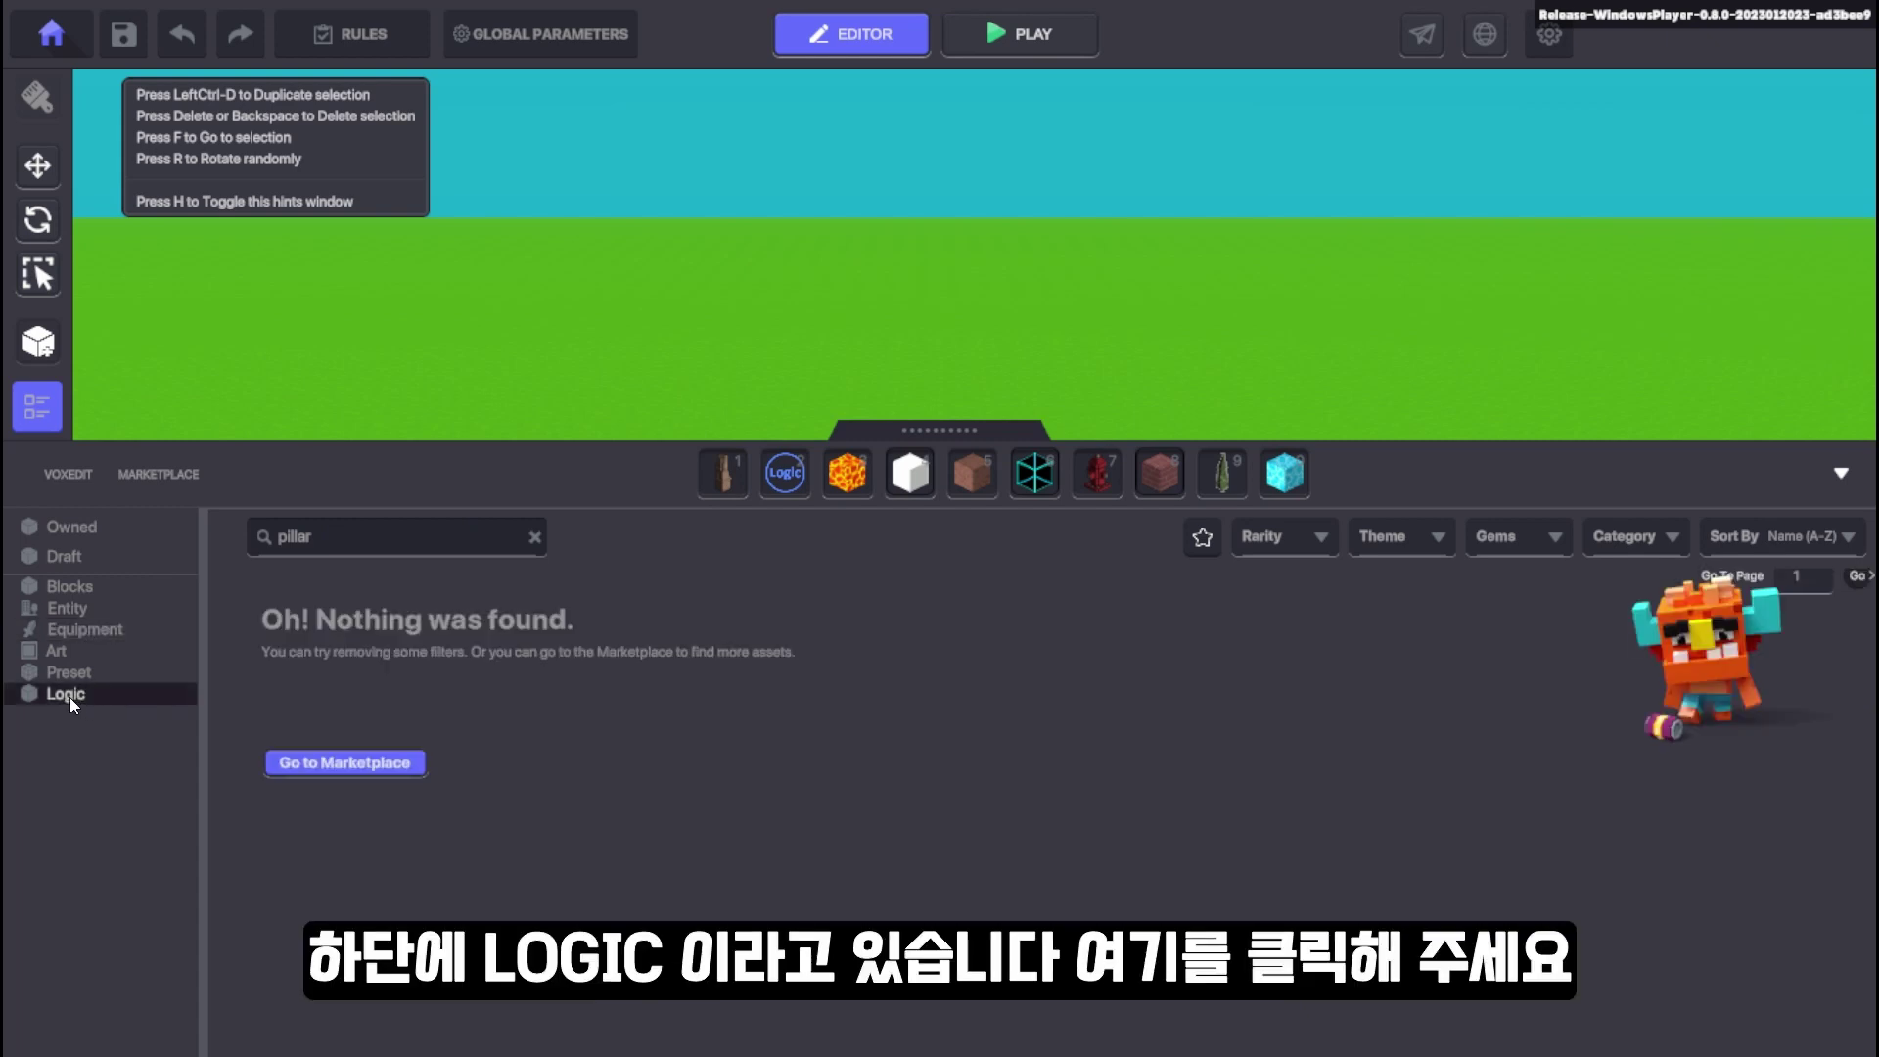
left_click(533, 537)
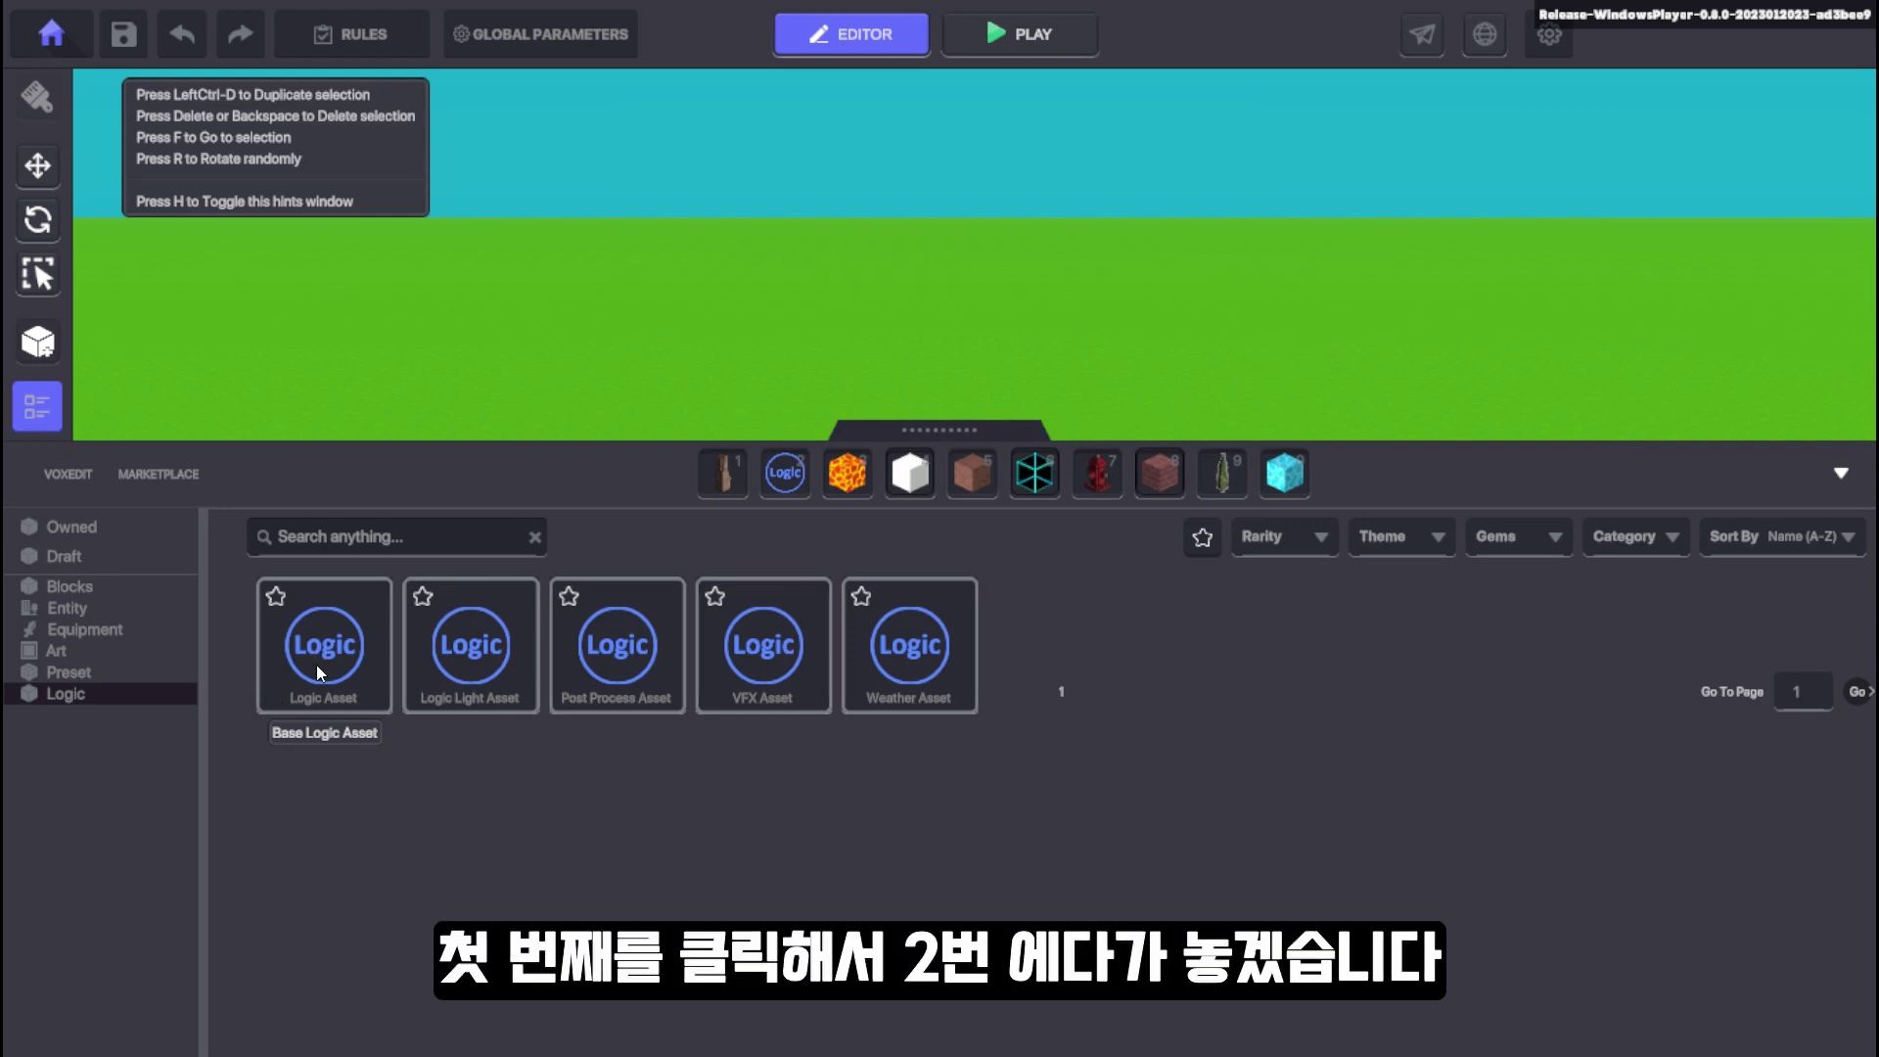
left_click_drag(315, 664, 785, 472)
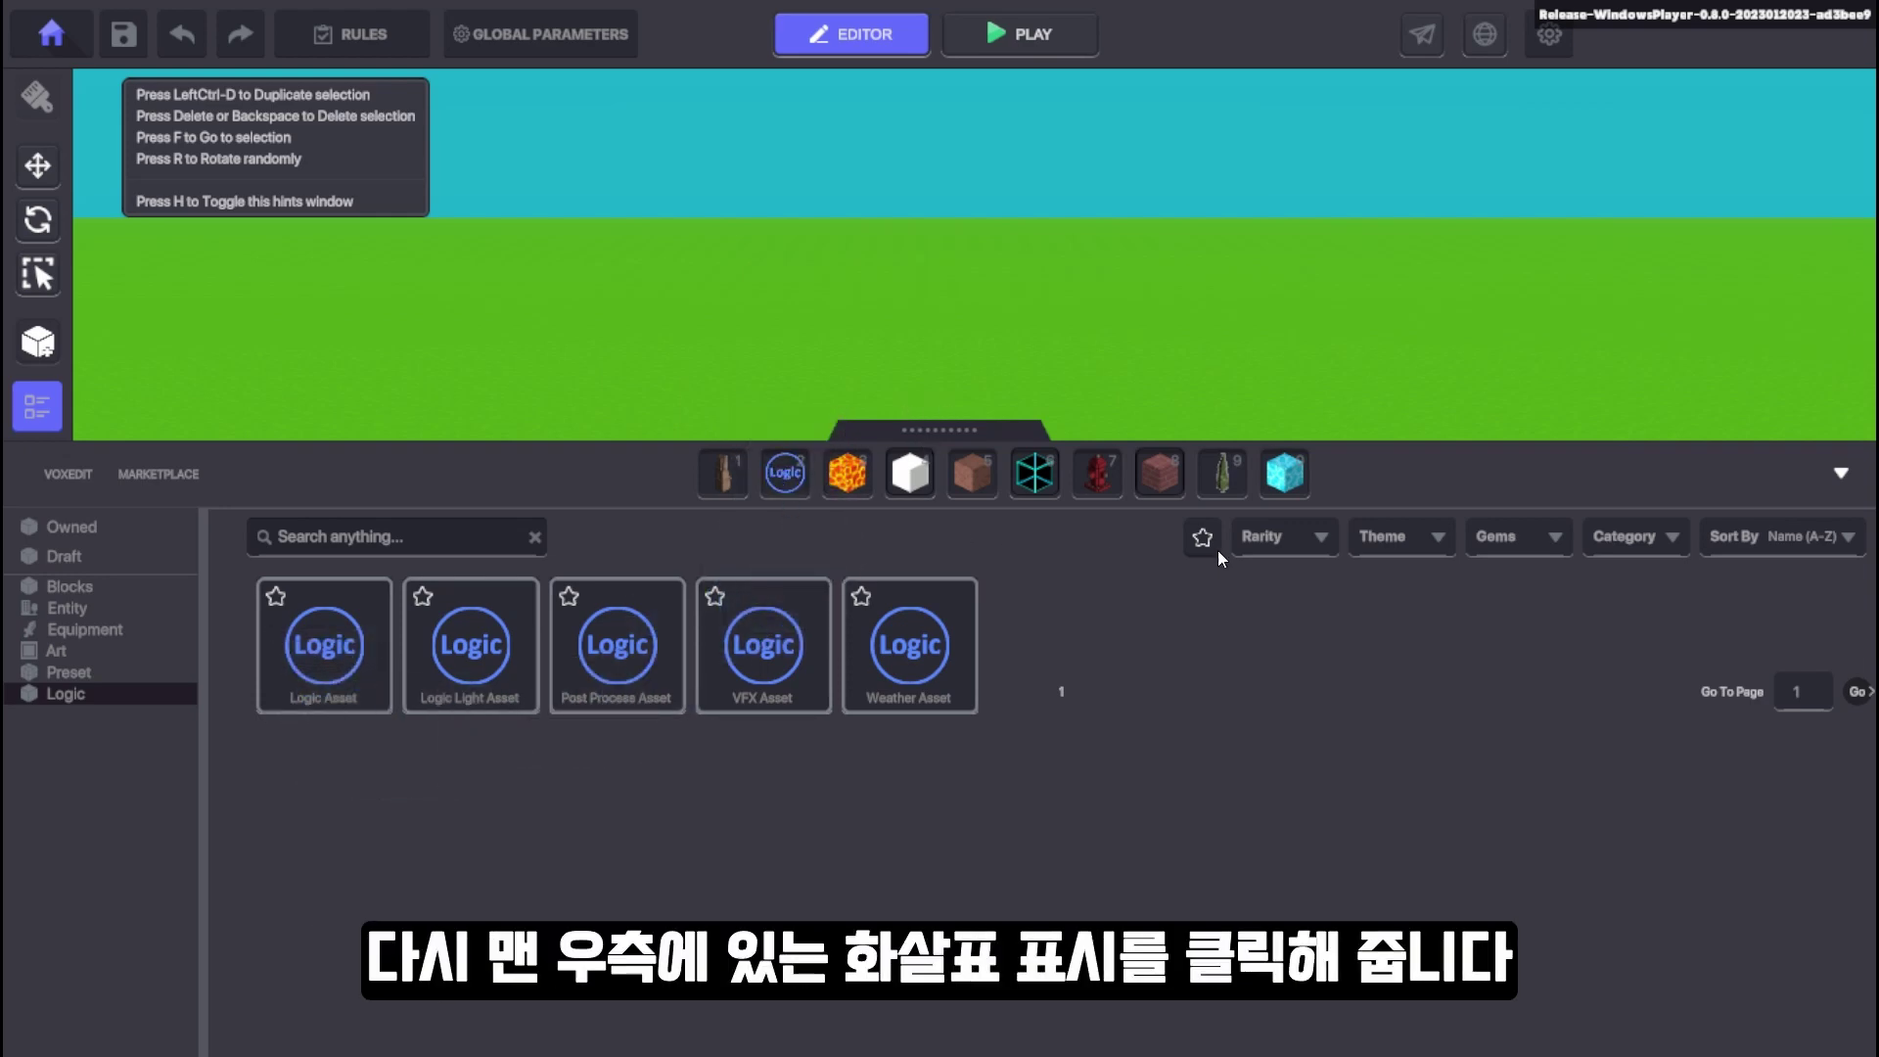
left_click(1841, 473)
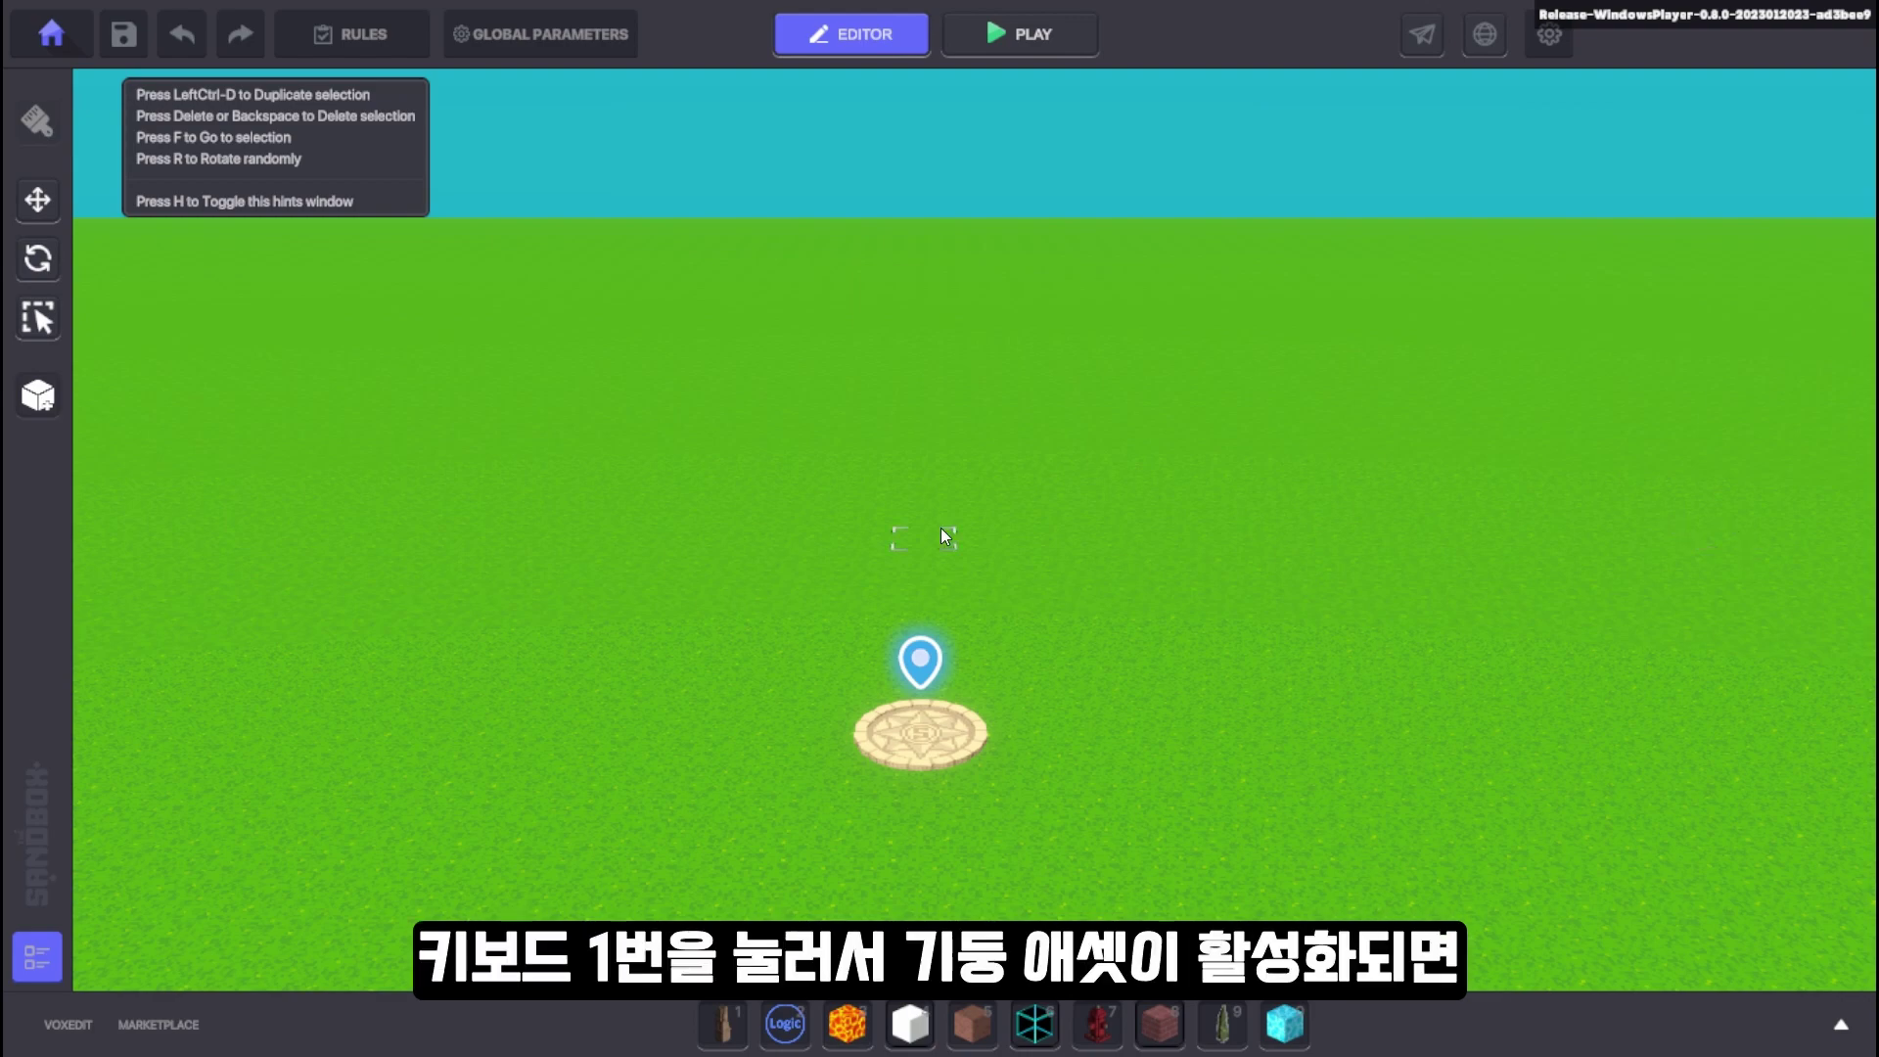
Step: Place one Ancient Pillar on the ground behind the spawn point and align it to the grid
key("1")
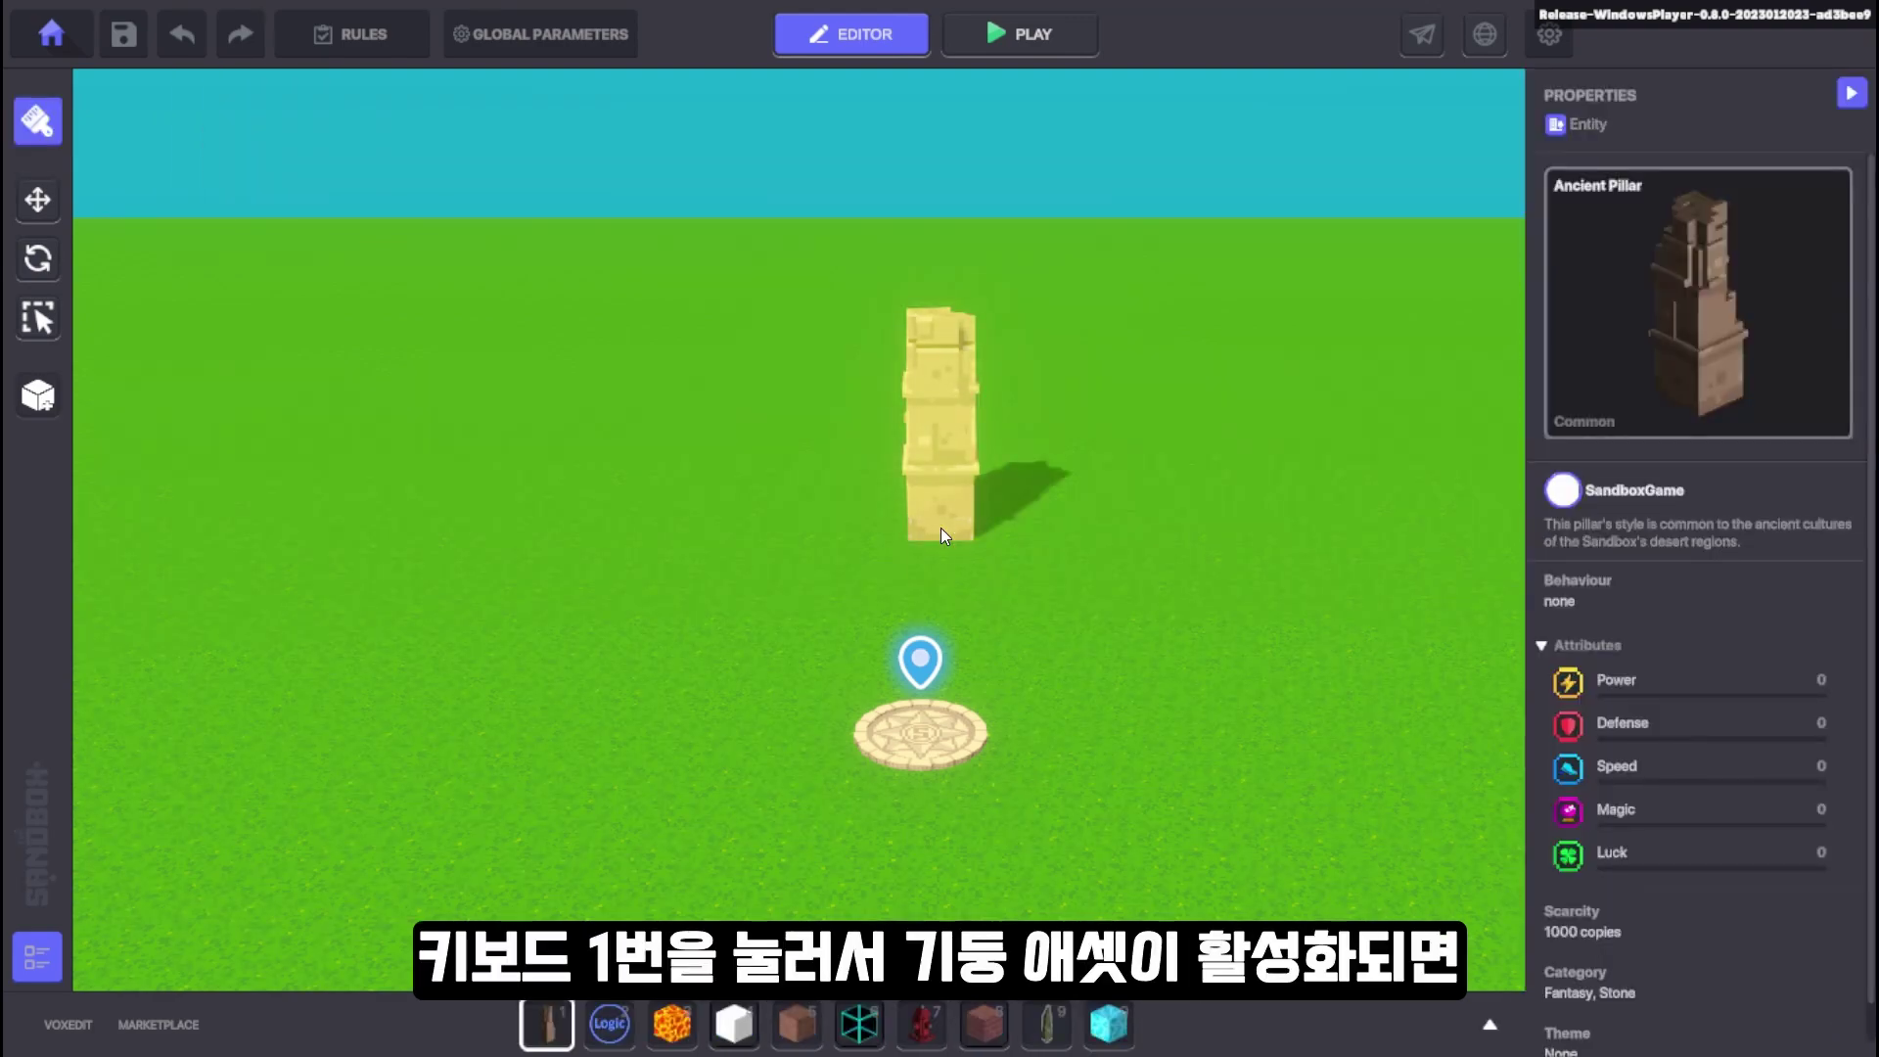
left_click(932, 541)
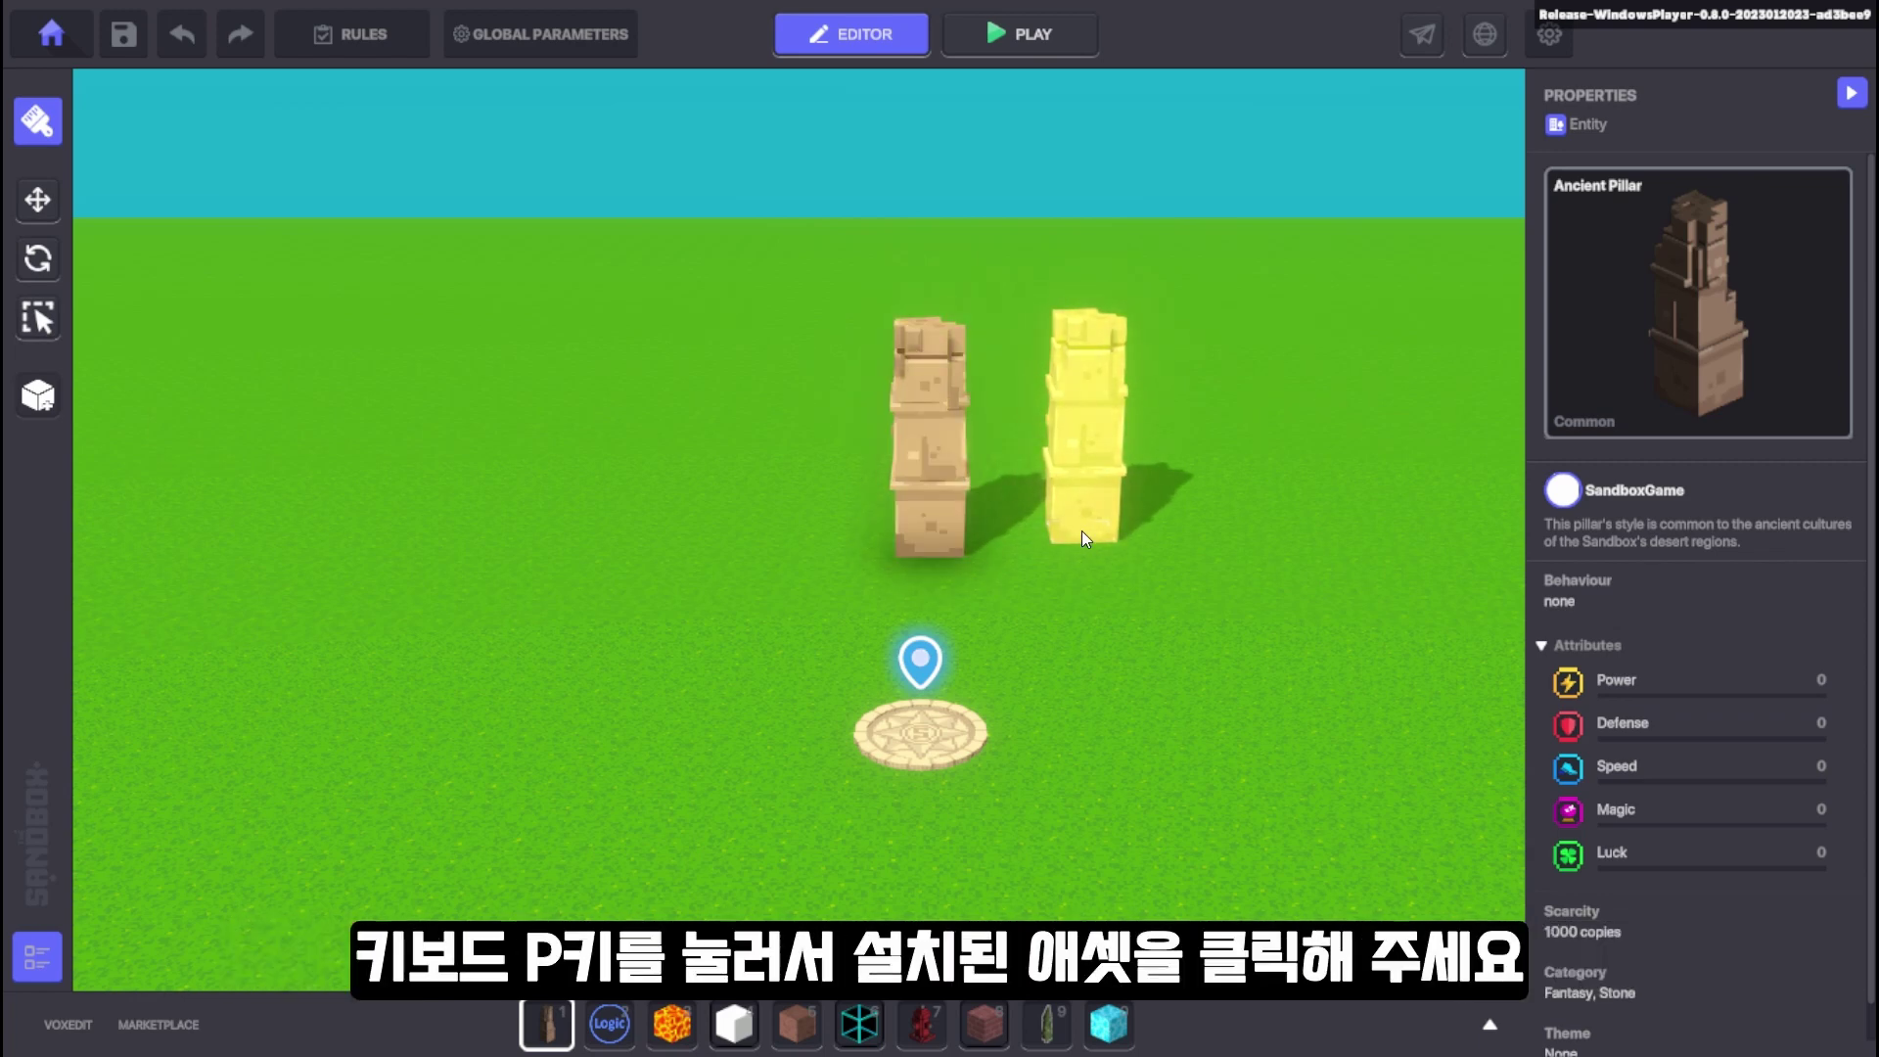
key("p")
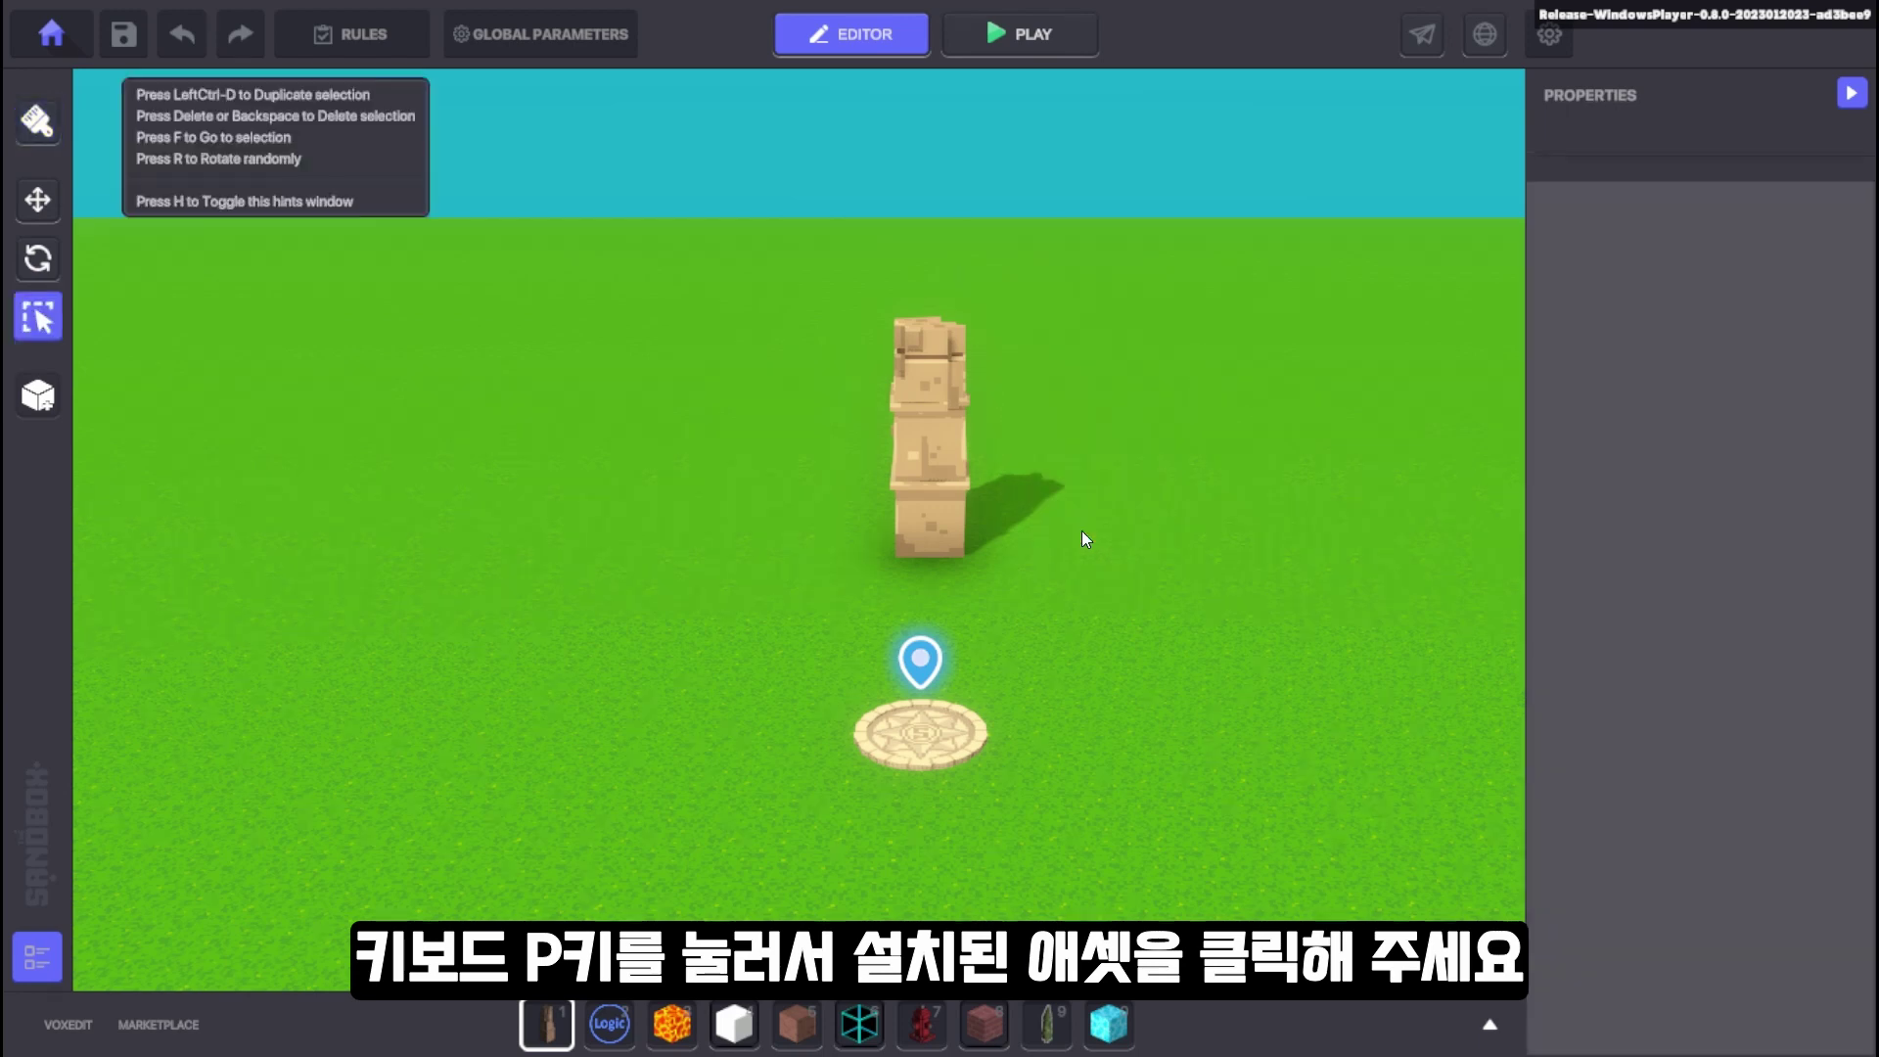
left_click(943, 507)
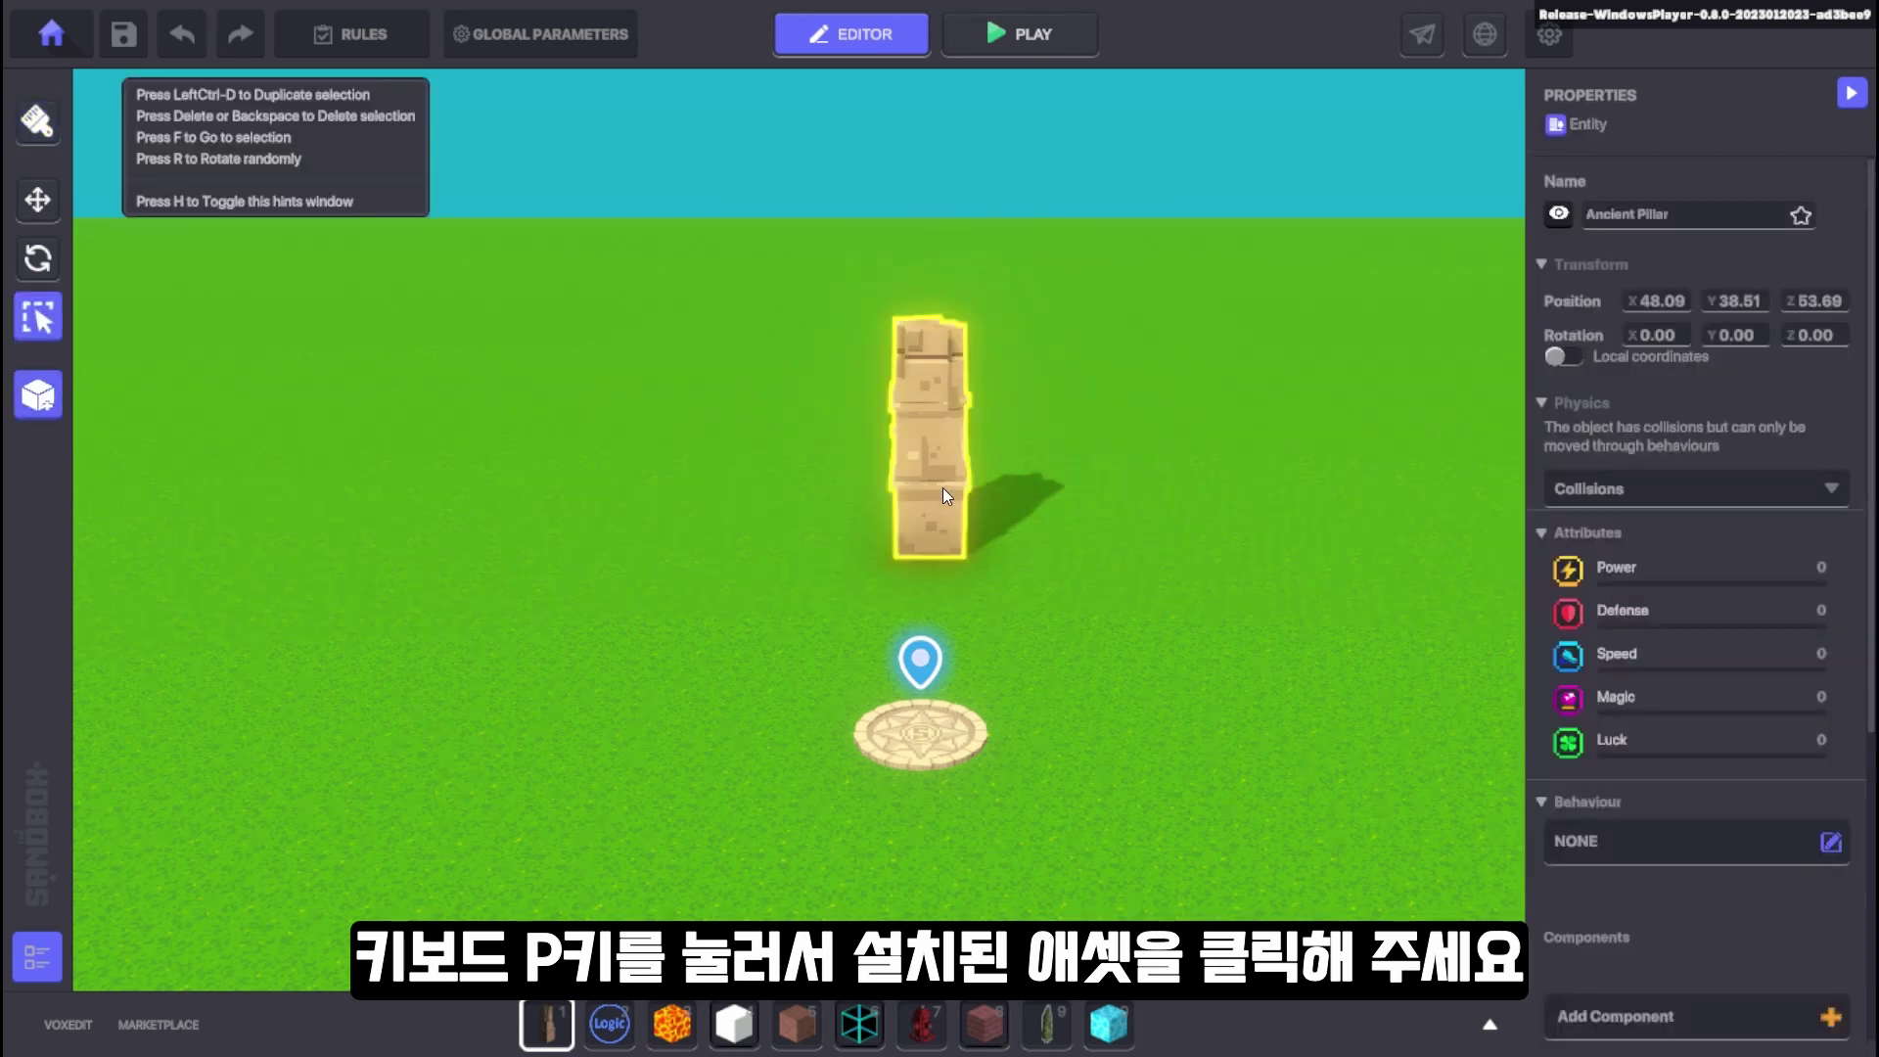
key("i")
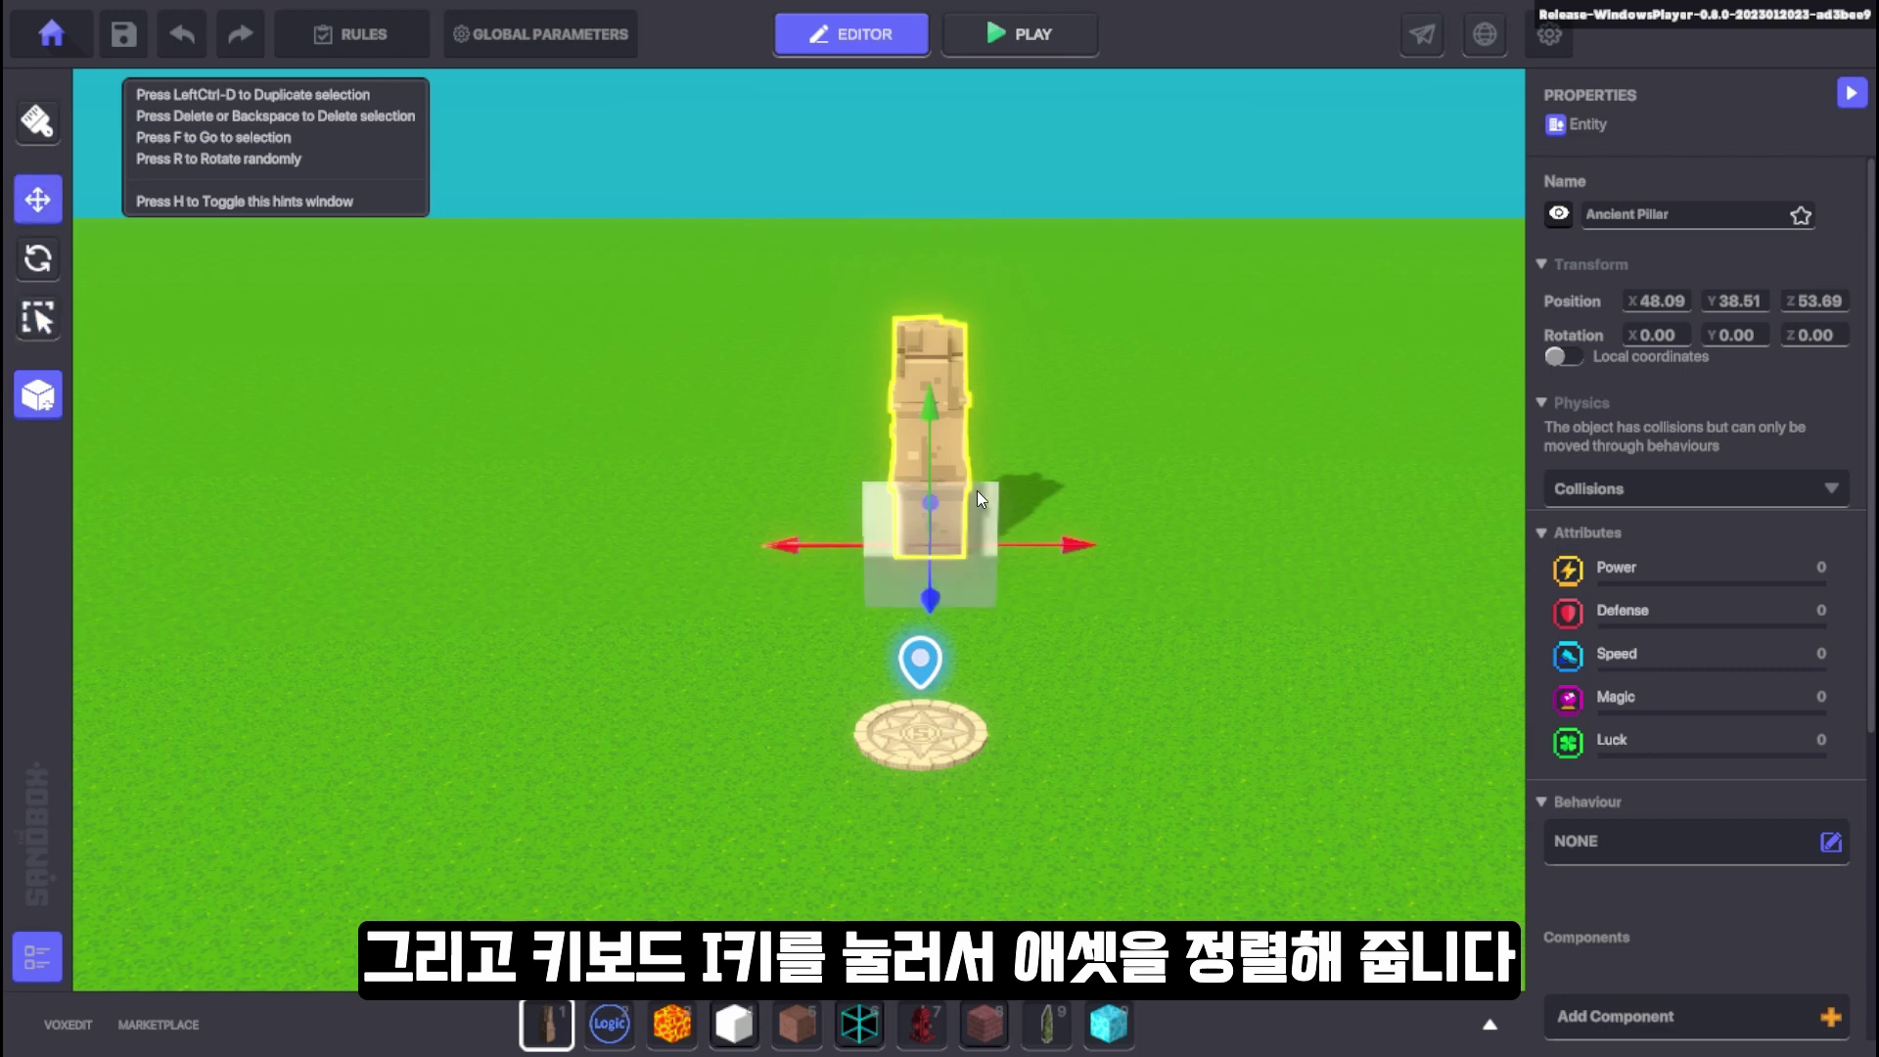
key("i")
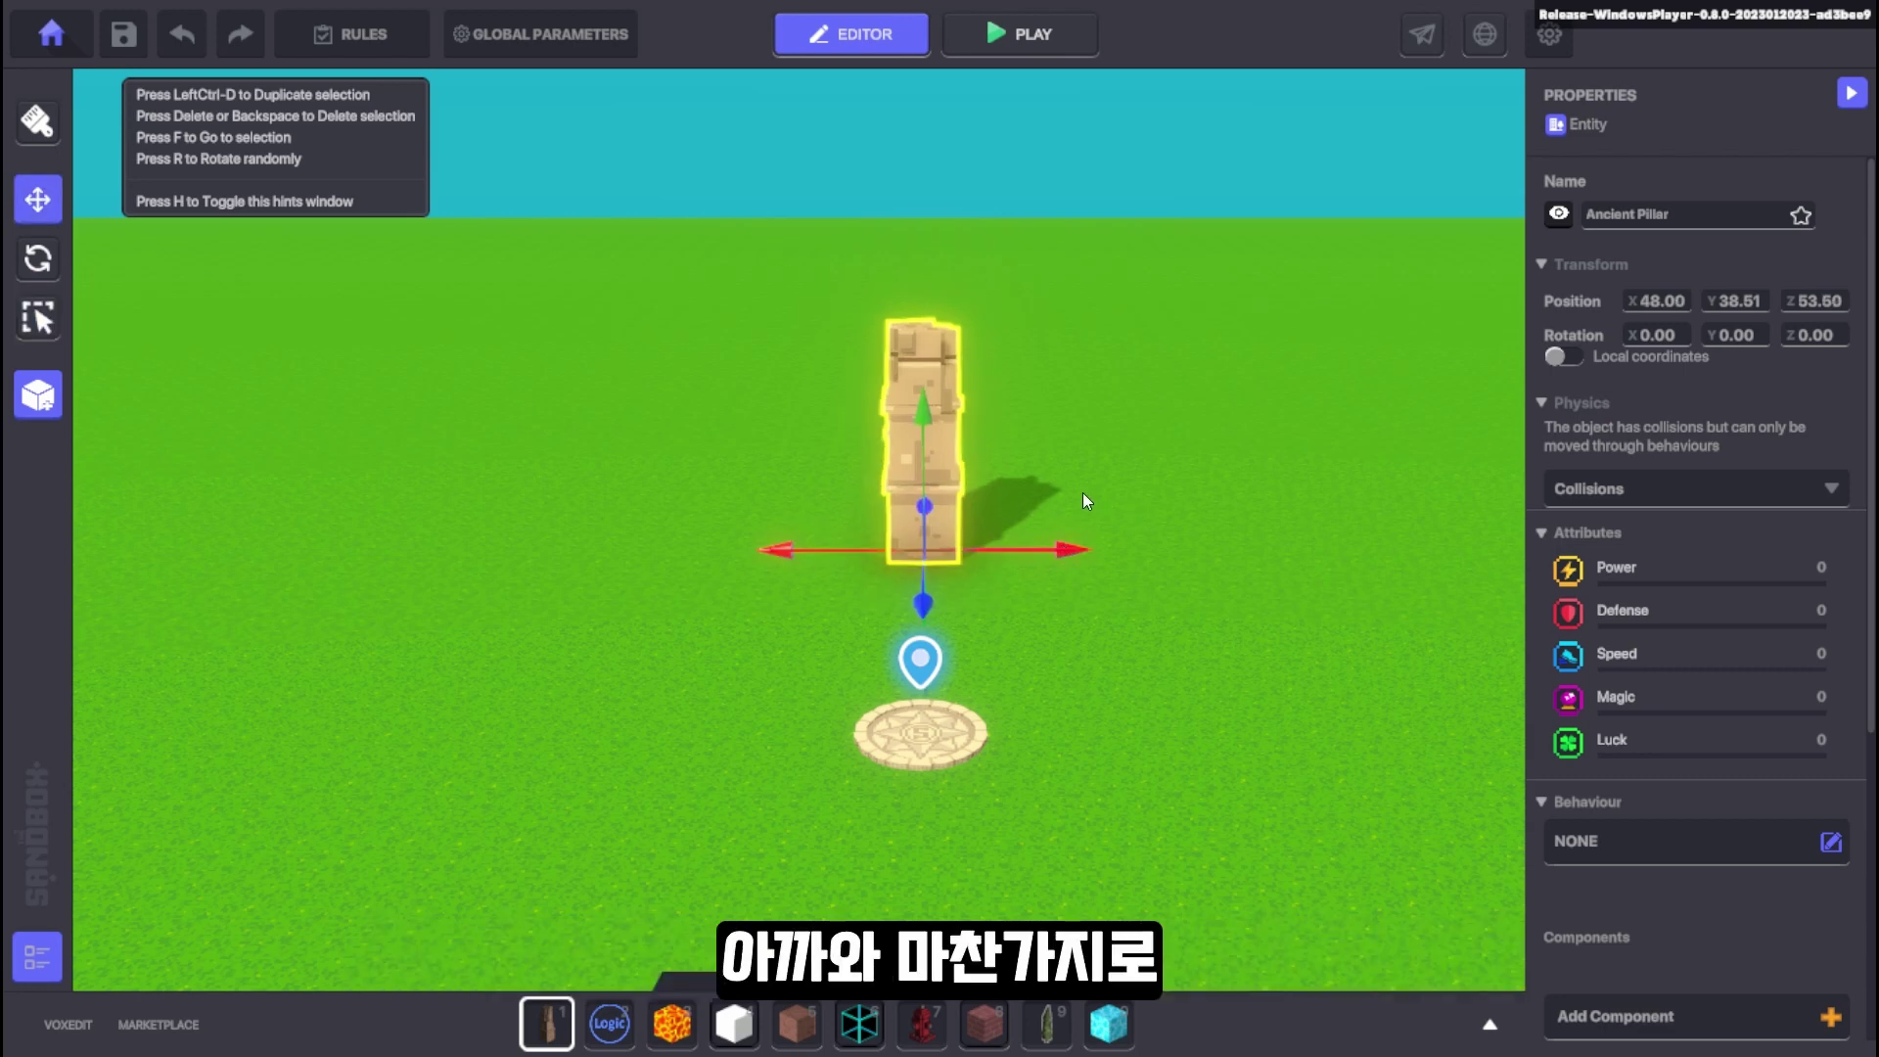
Step: Place a Logic Asset on the ground beside the pillar and raise it until its whole ring is above the ground
key("2")
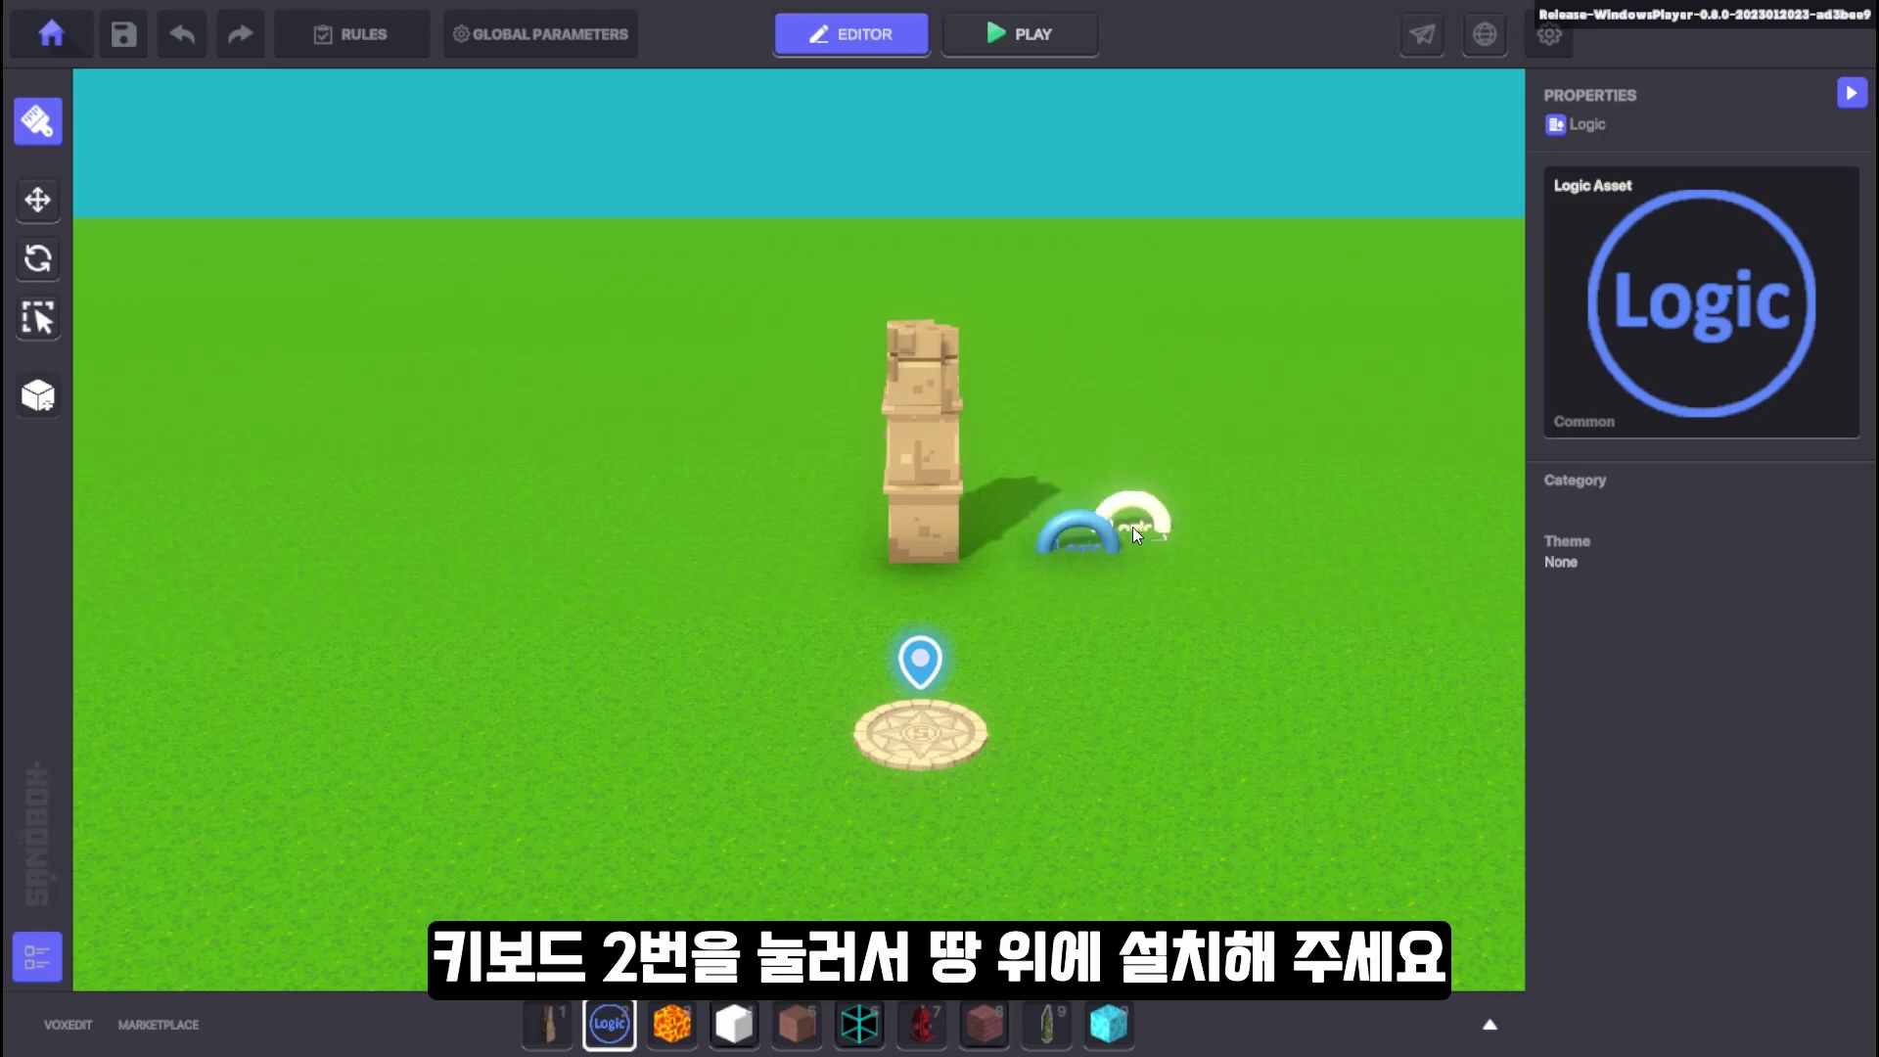
key("Escape")
left_click(1102, 530)
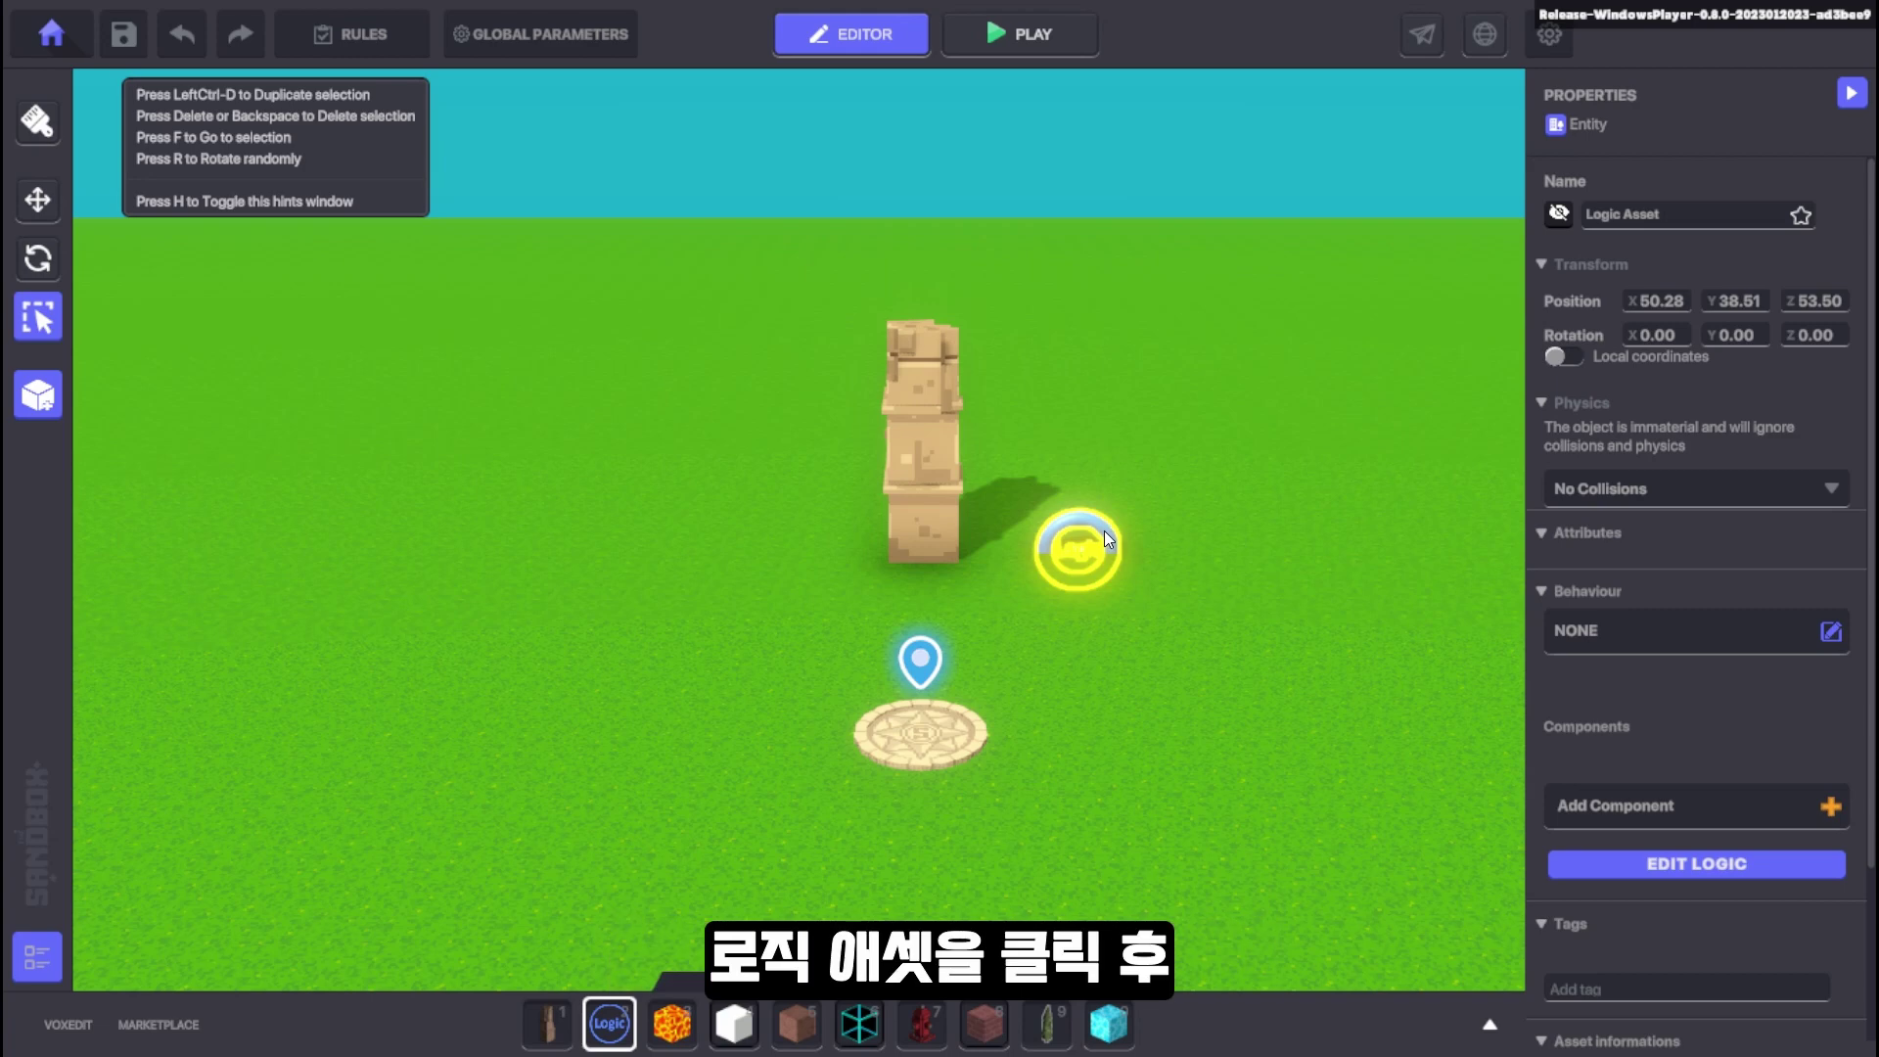
key("i")
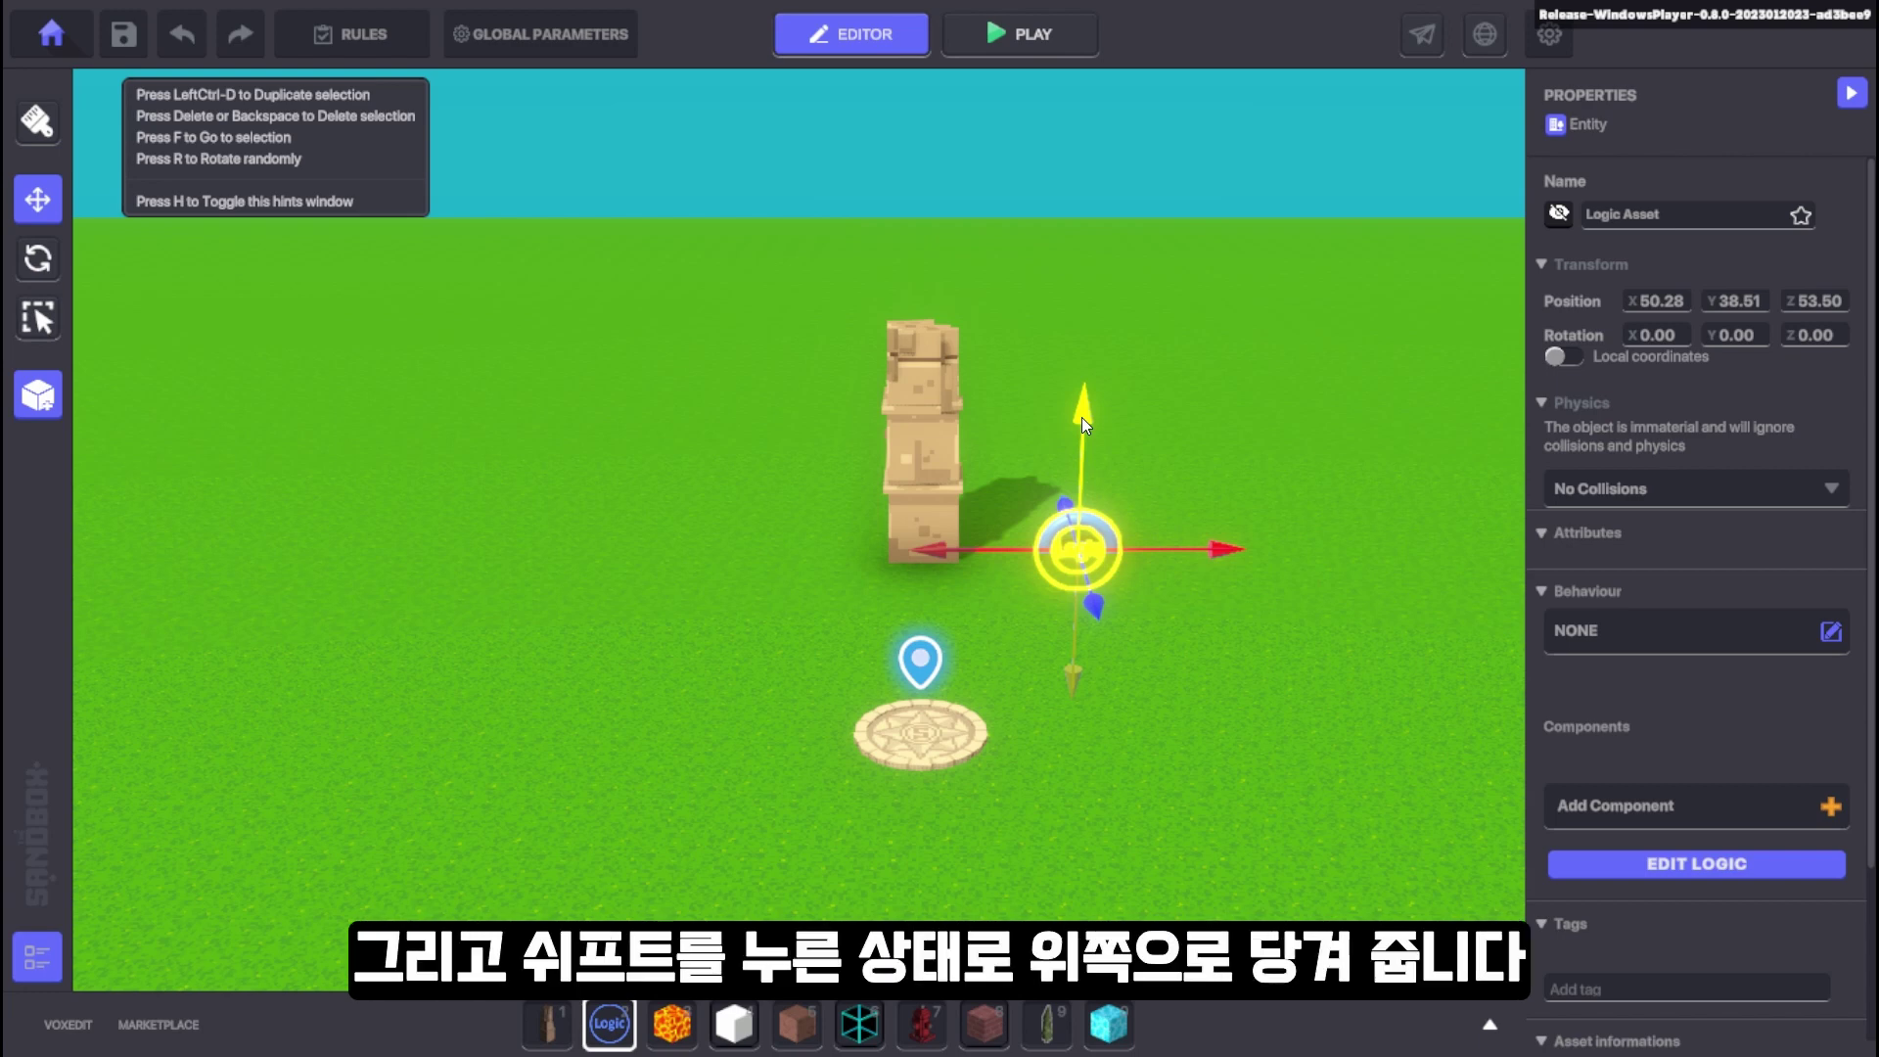
left_click_drag(1081, 417, 1067, 361, "shift")
left_click(1124, 363)
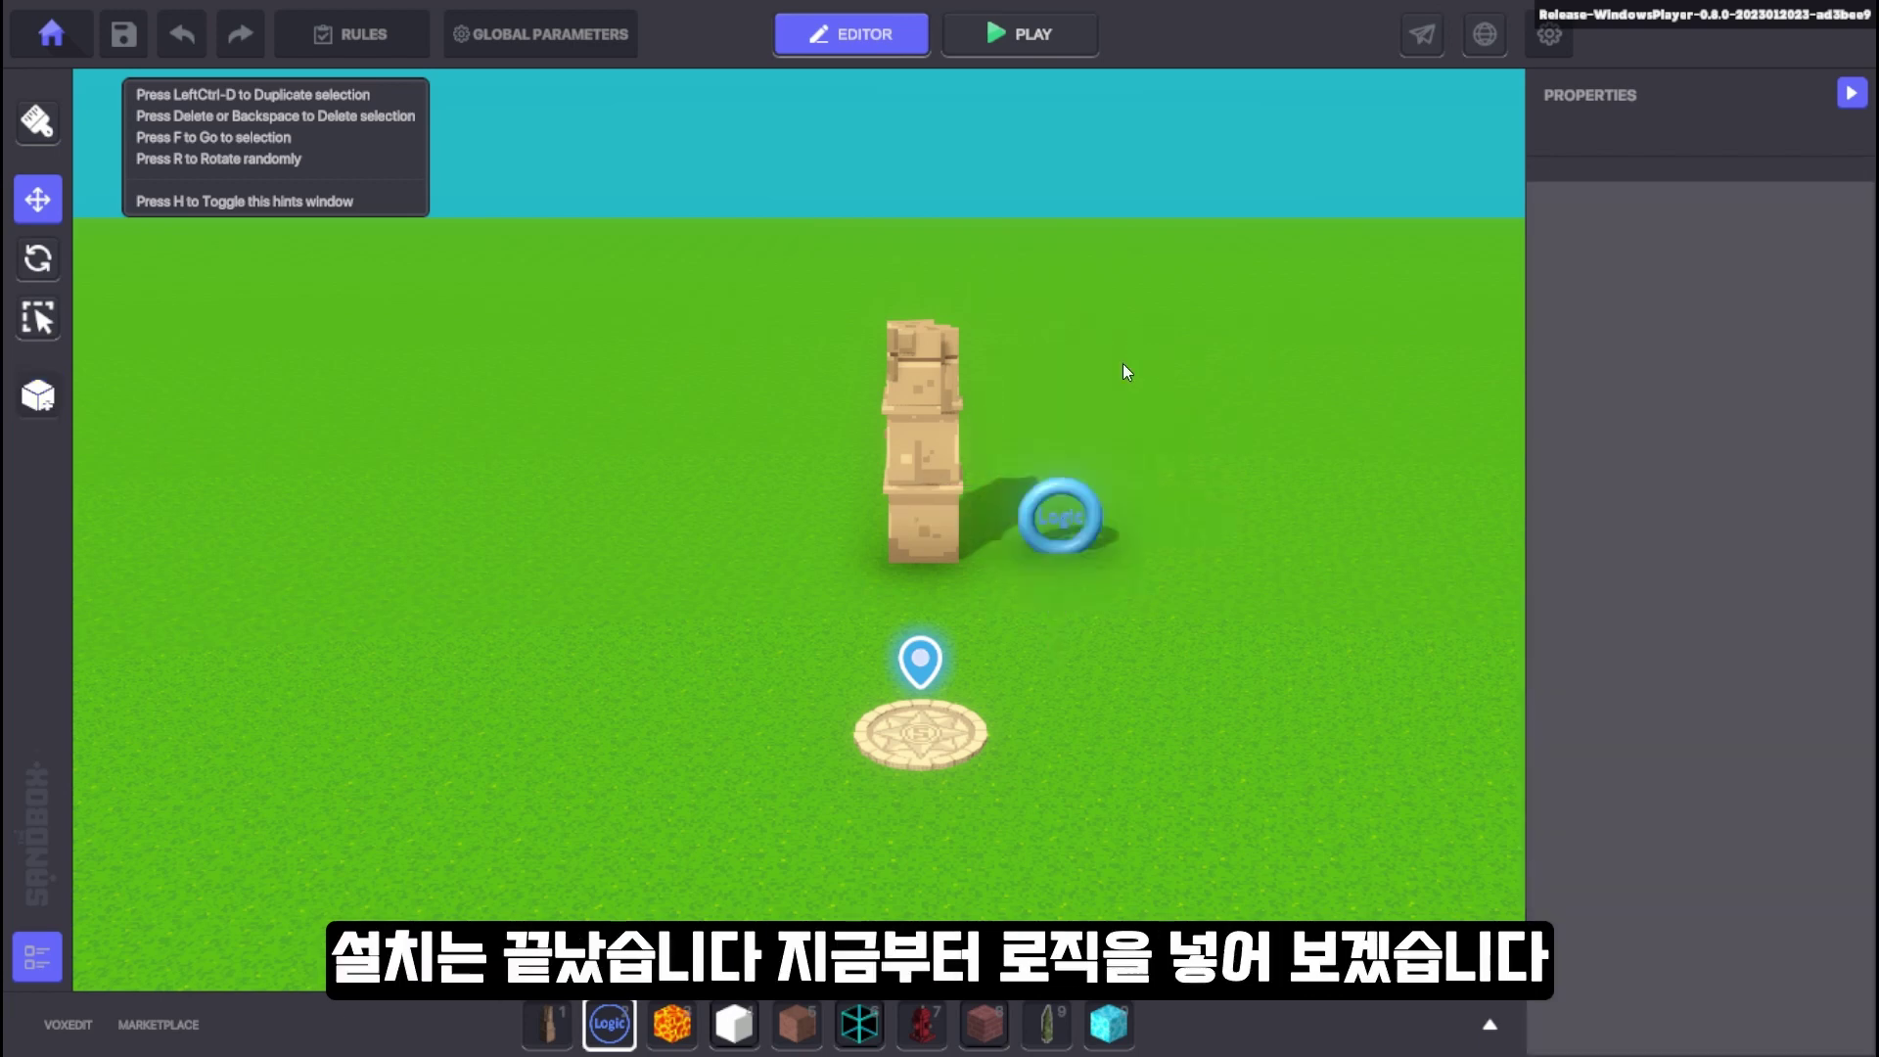
Step: Open the Ancient Pillar's logic for editing and add a Health component
left_click(918, 433)
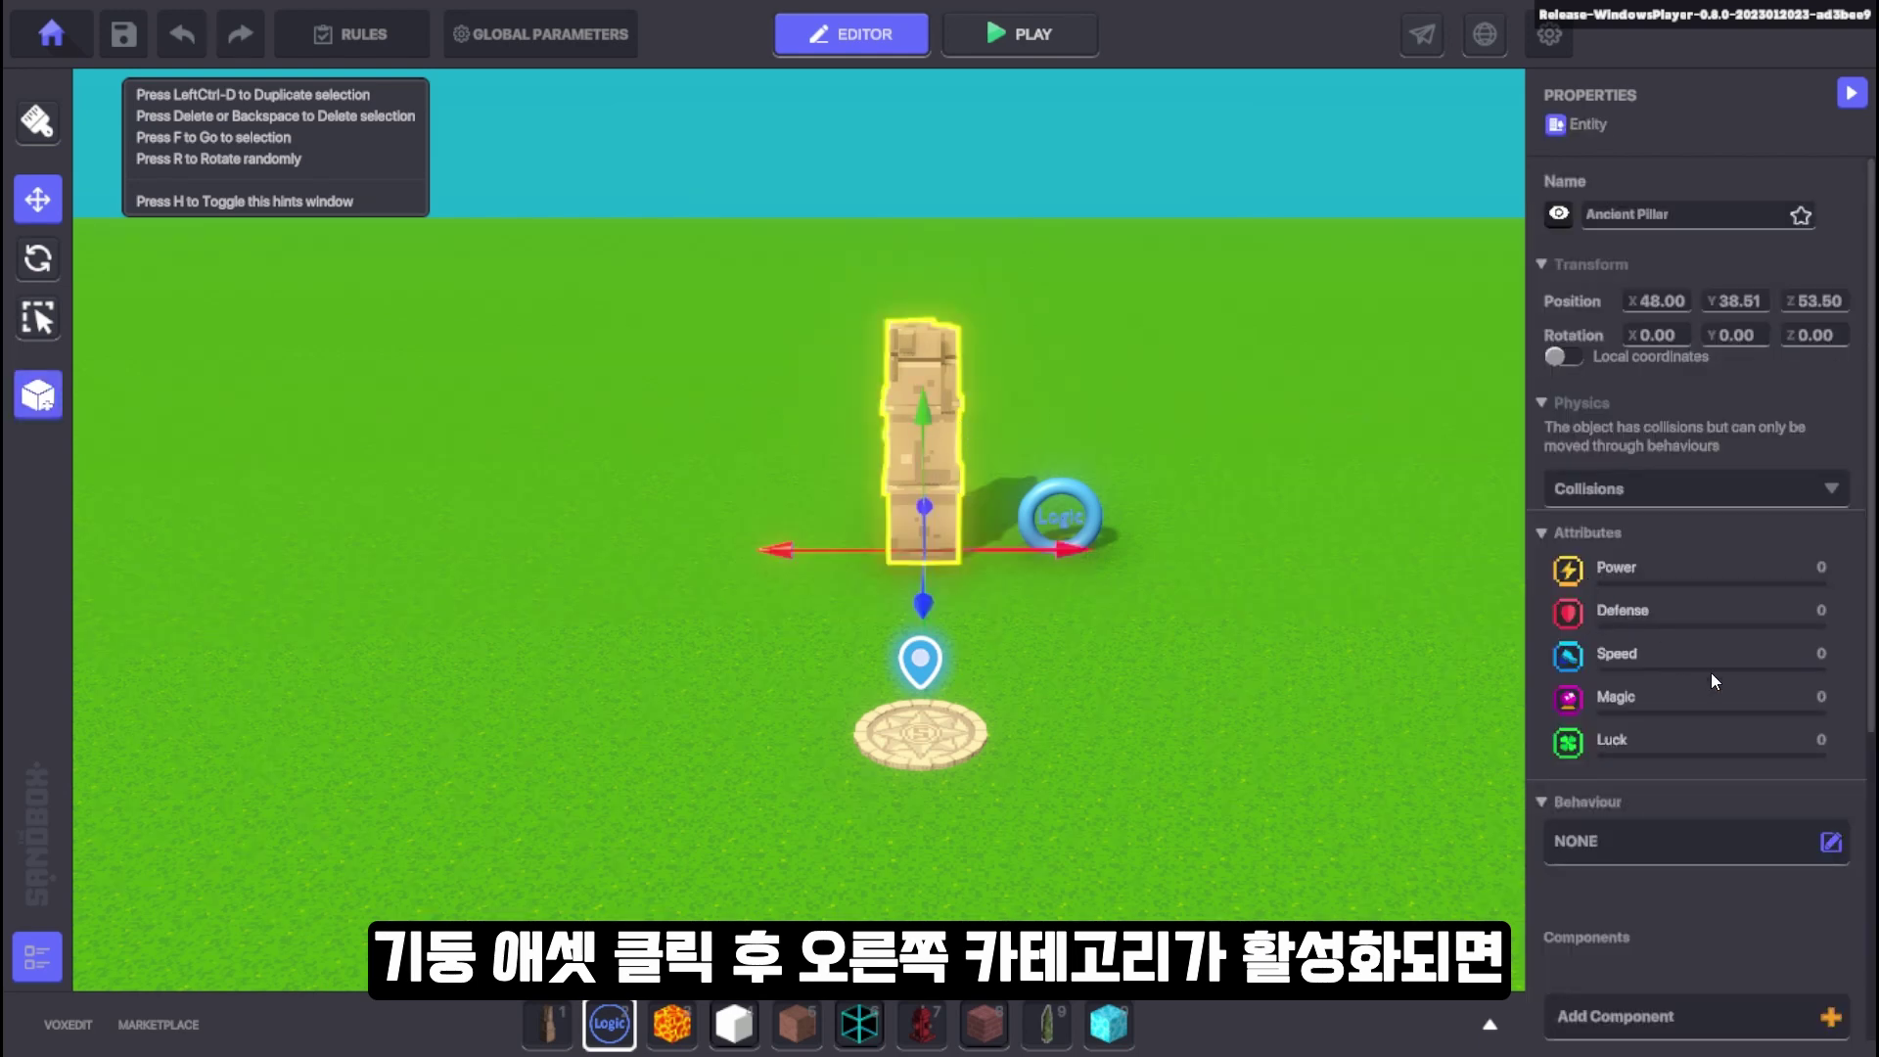
scroll(1725, 728, "down", 1)
scroll(1732, 763, "down", 1)
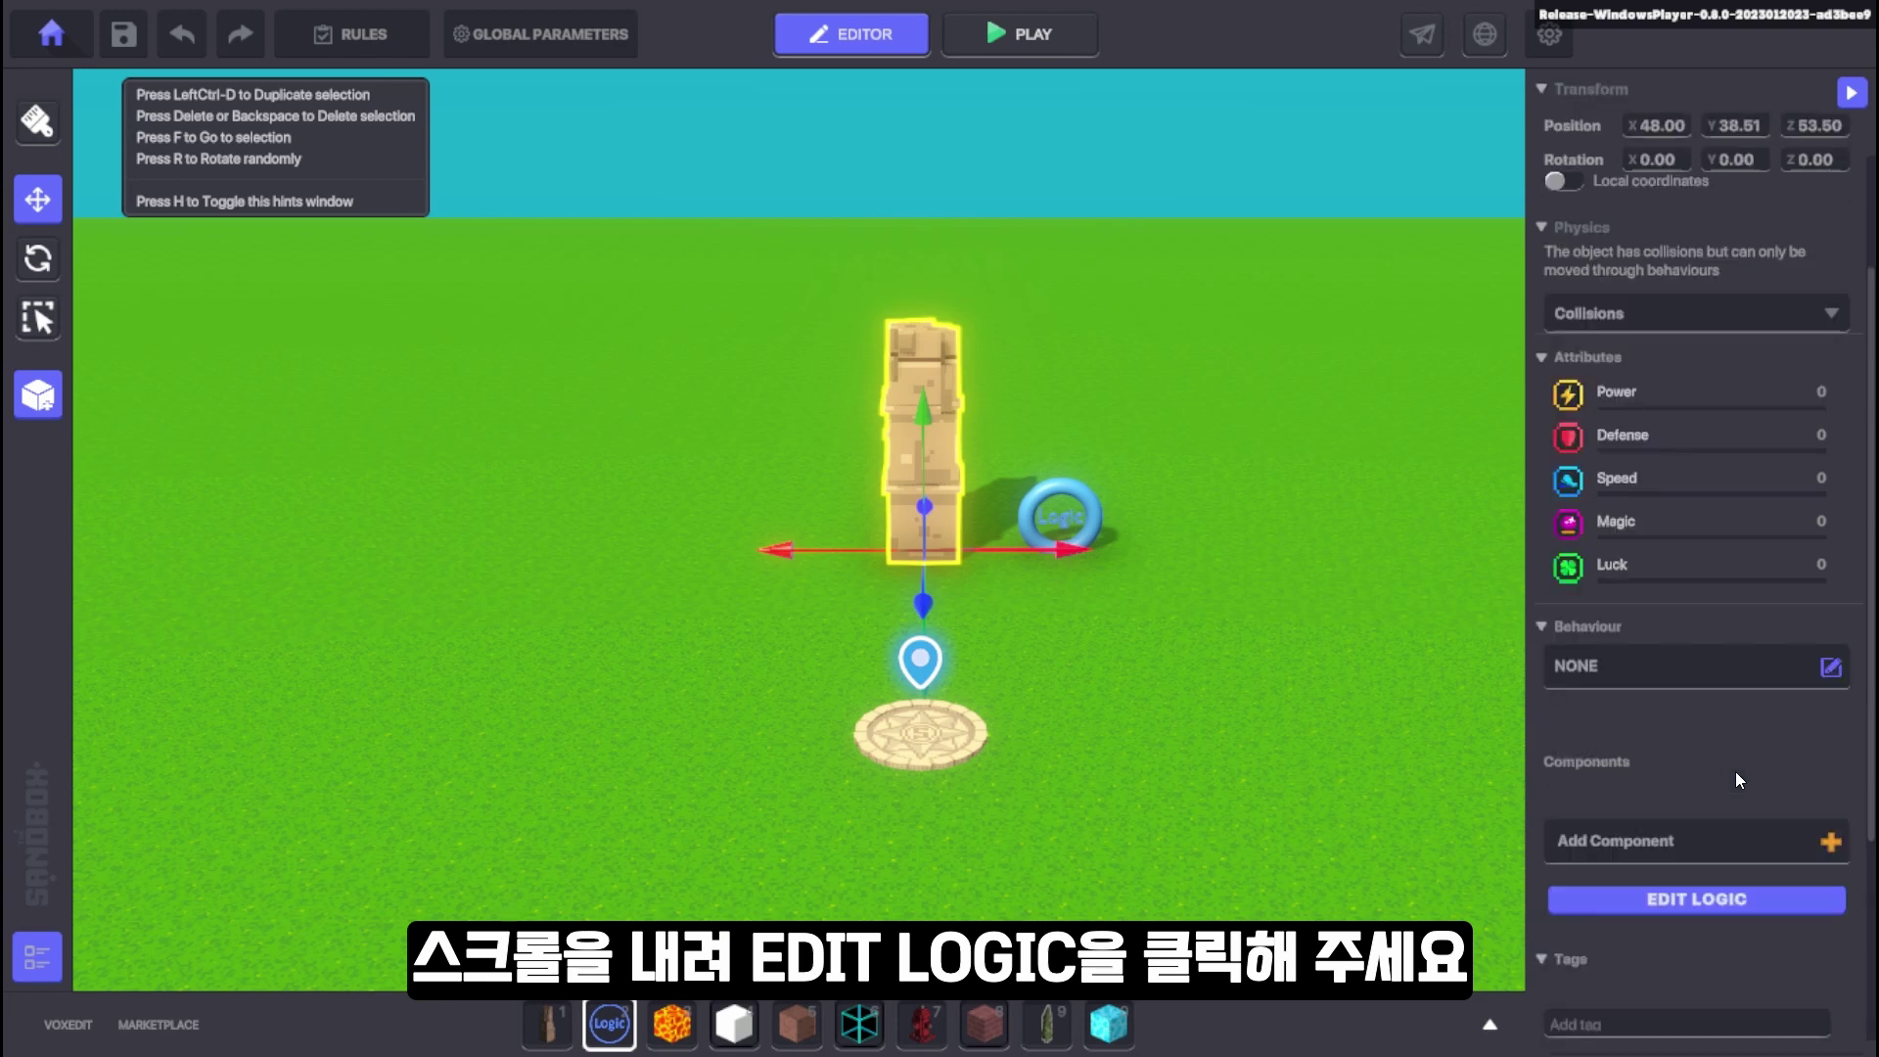
left_click(1729, 897)
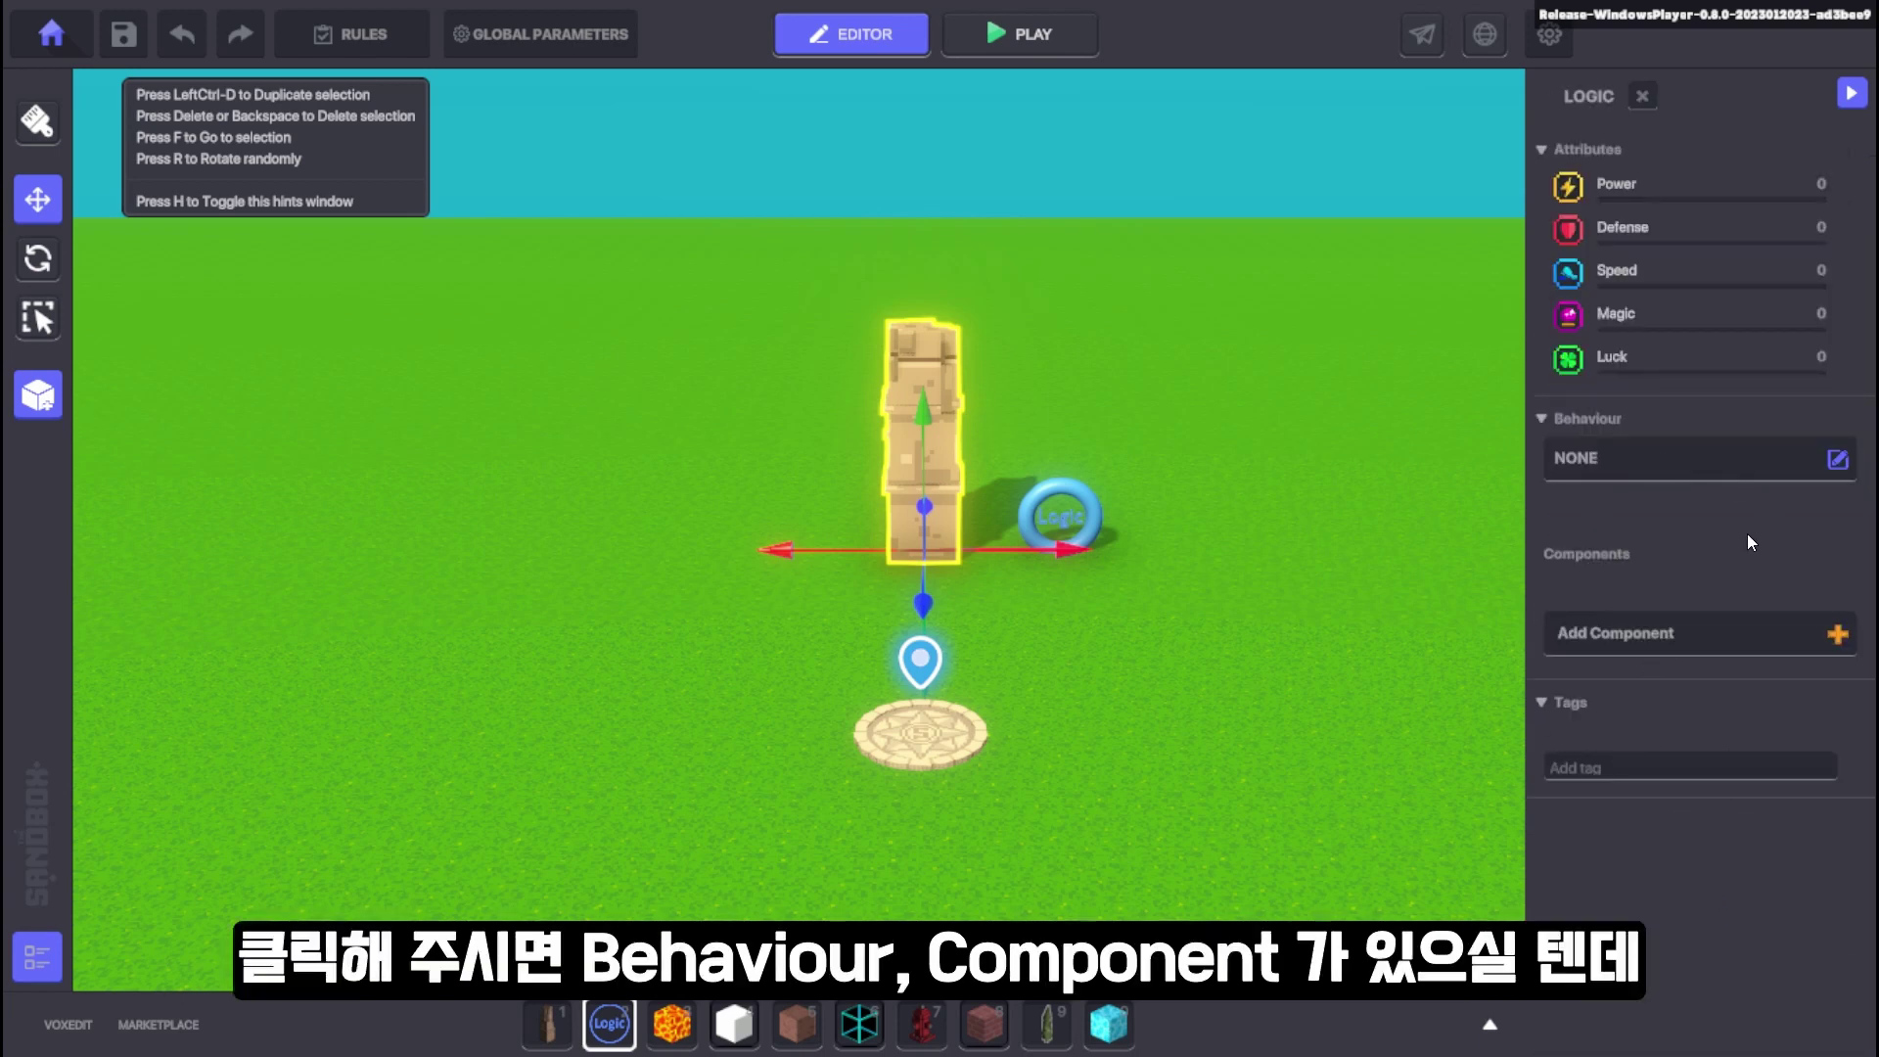
left_click(1667, 639)
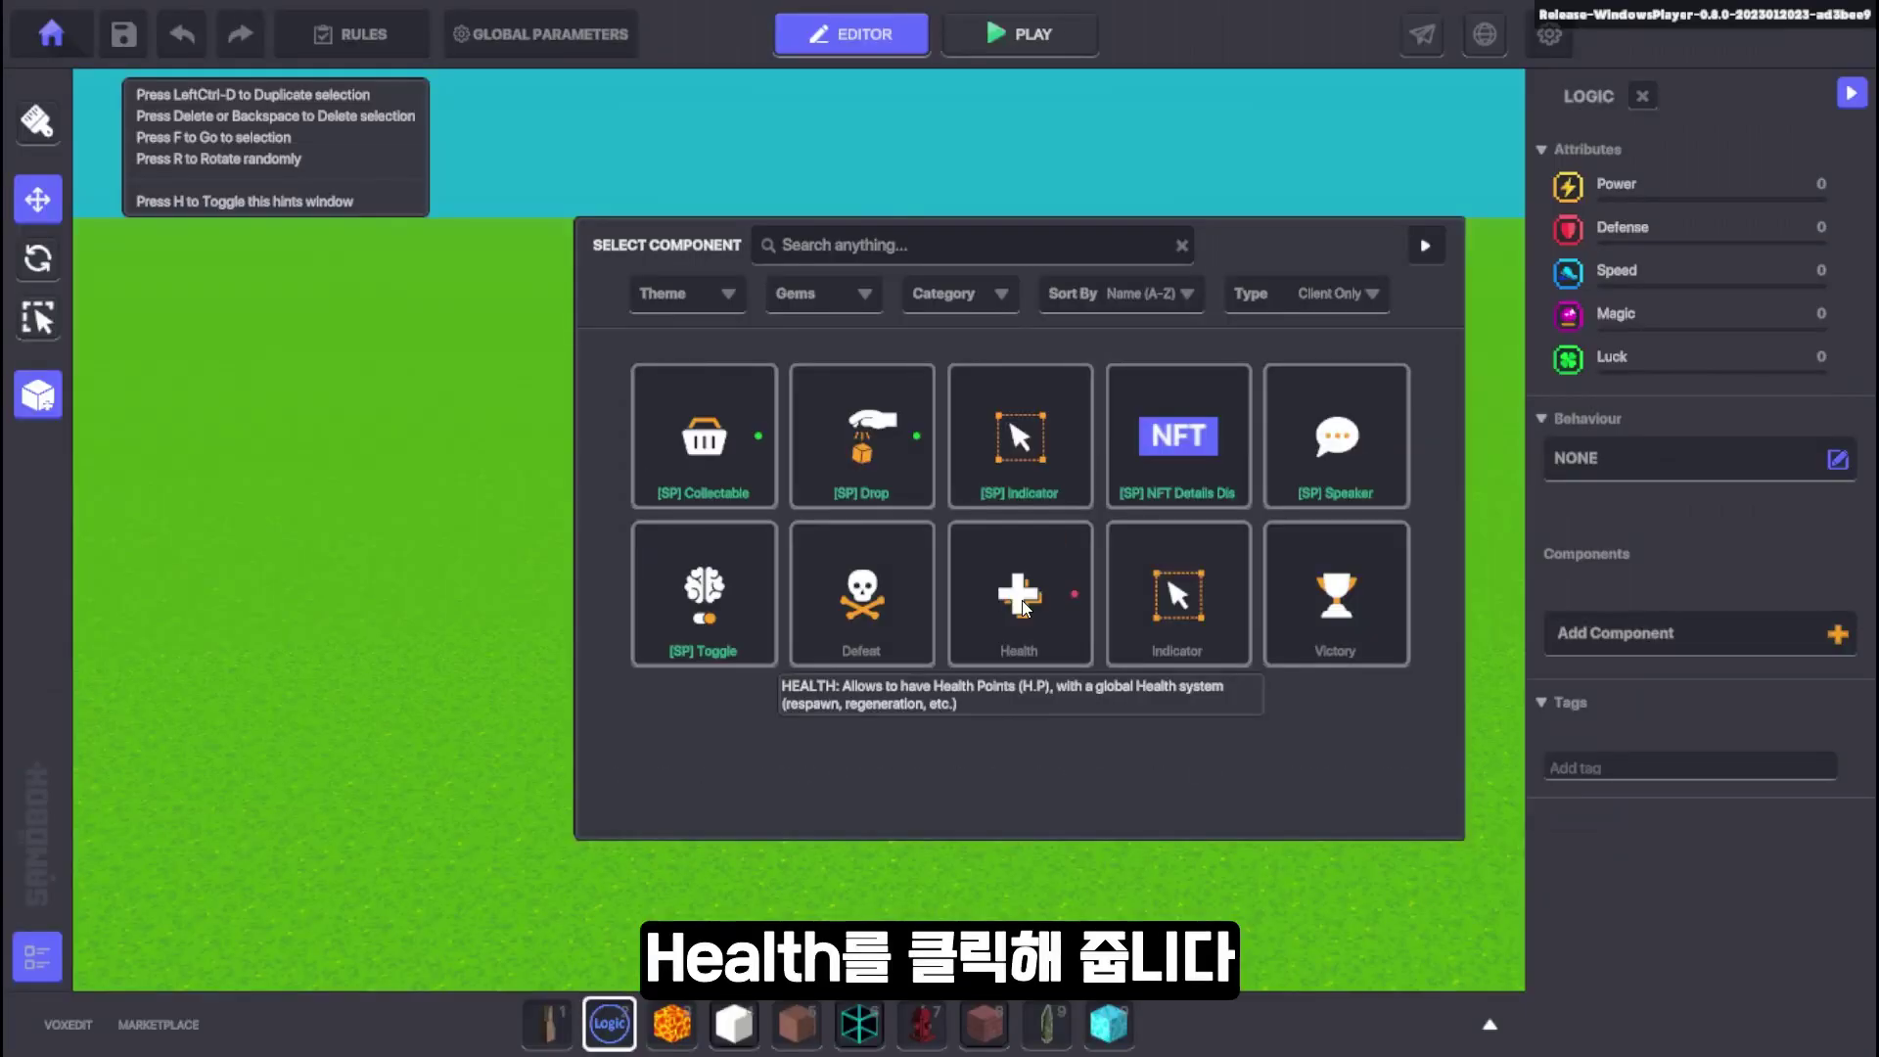
left_click(1023, 604)
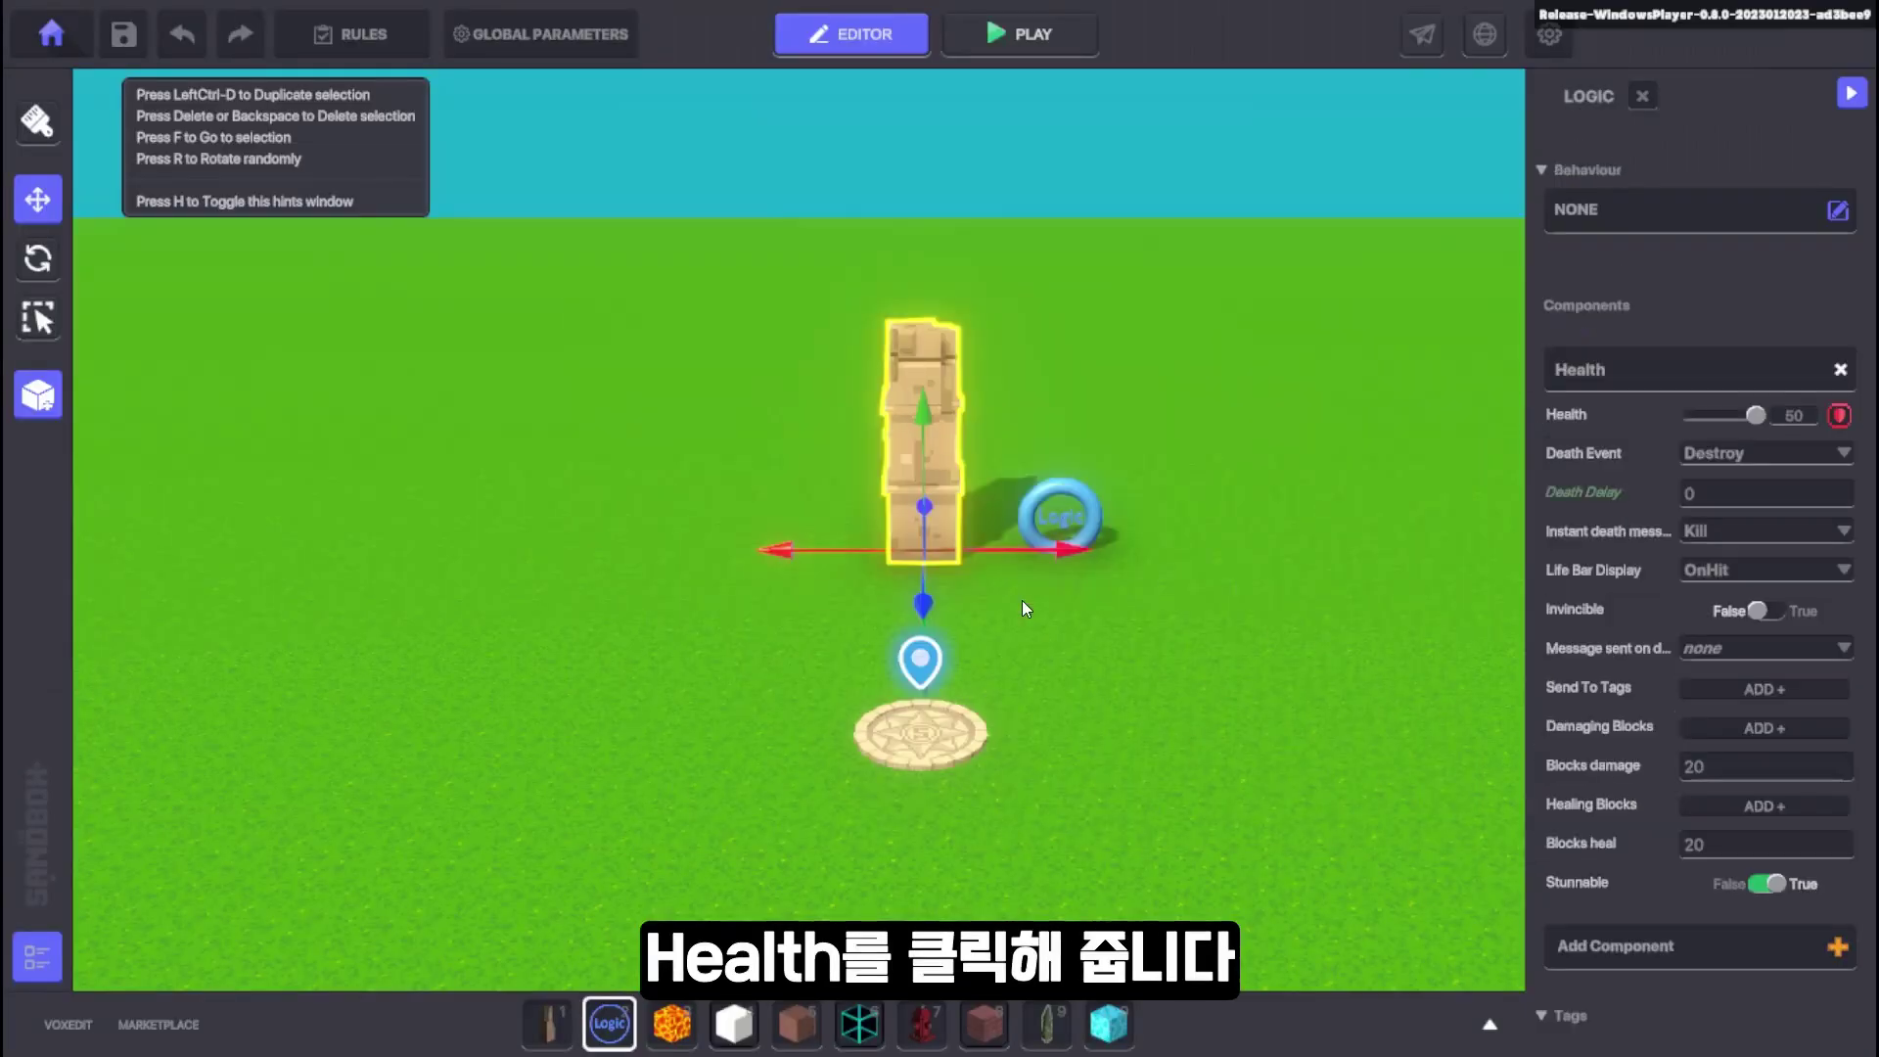
Step: Set the Health component's Death Event to Destroy and its Death Delay to -2
scroll(1595, 534, "down", 1)
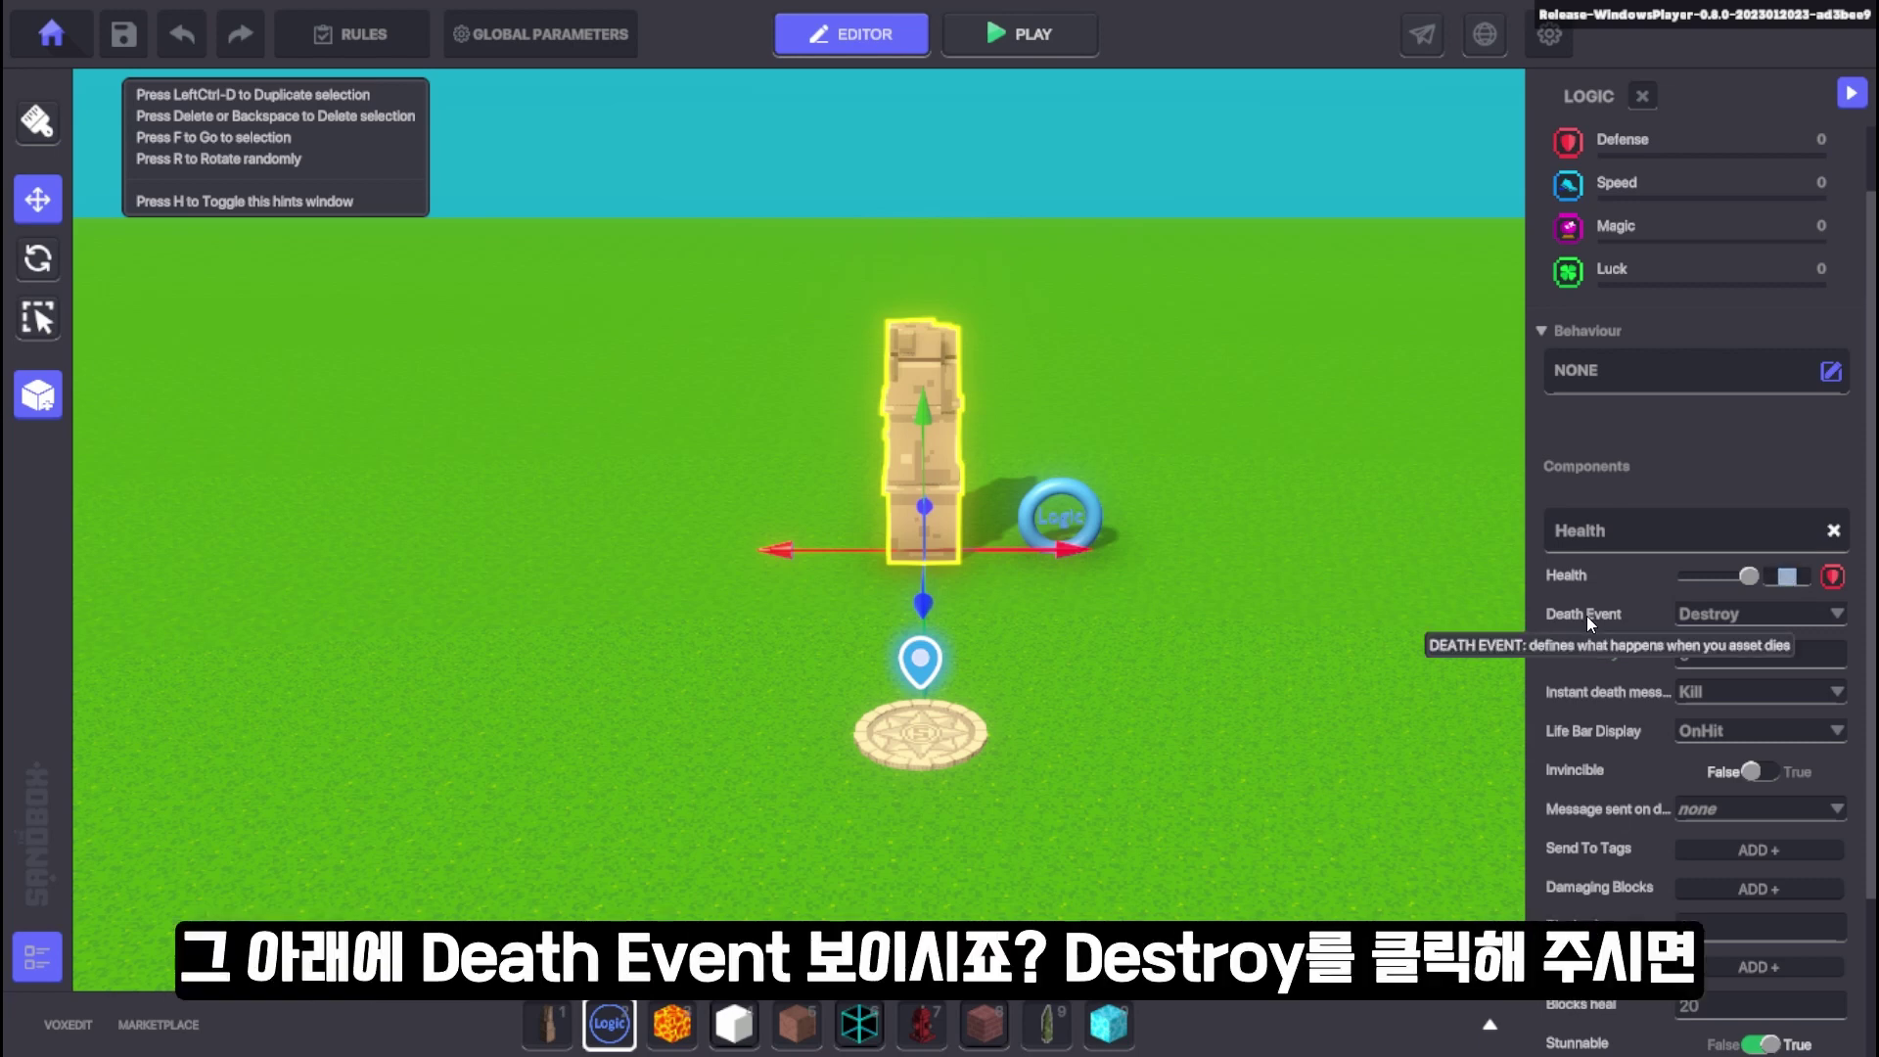
left_click(1702, 615)
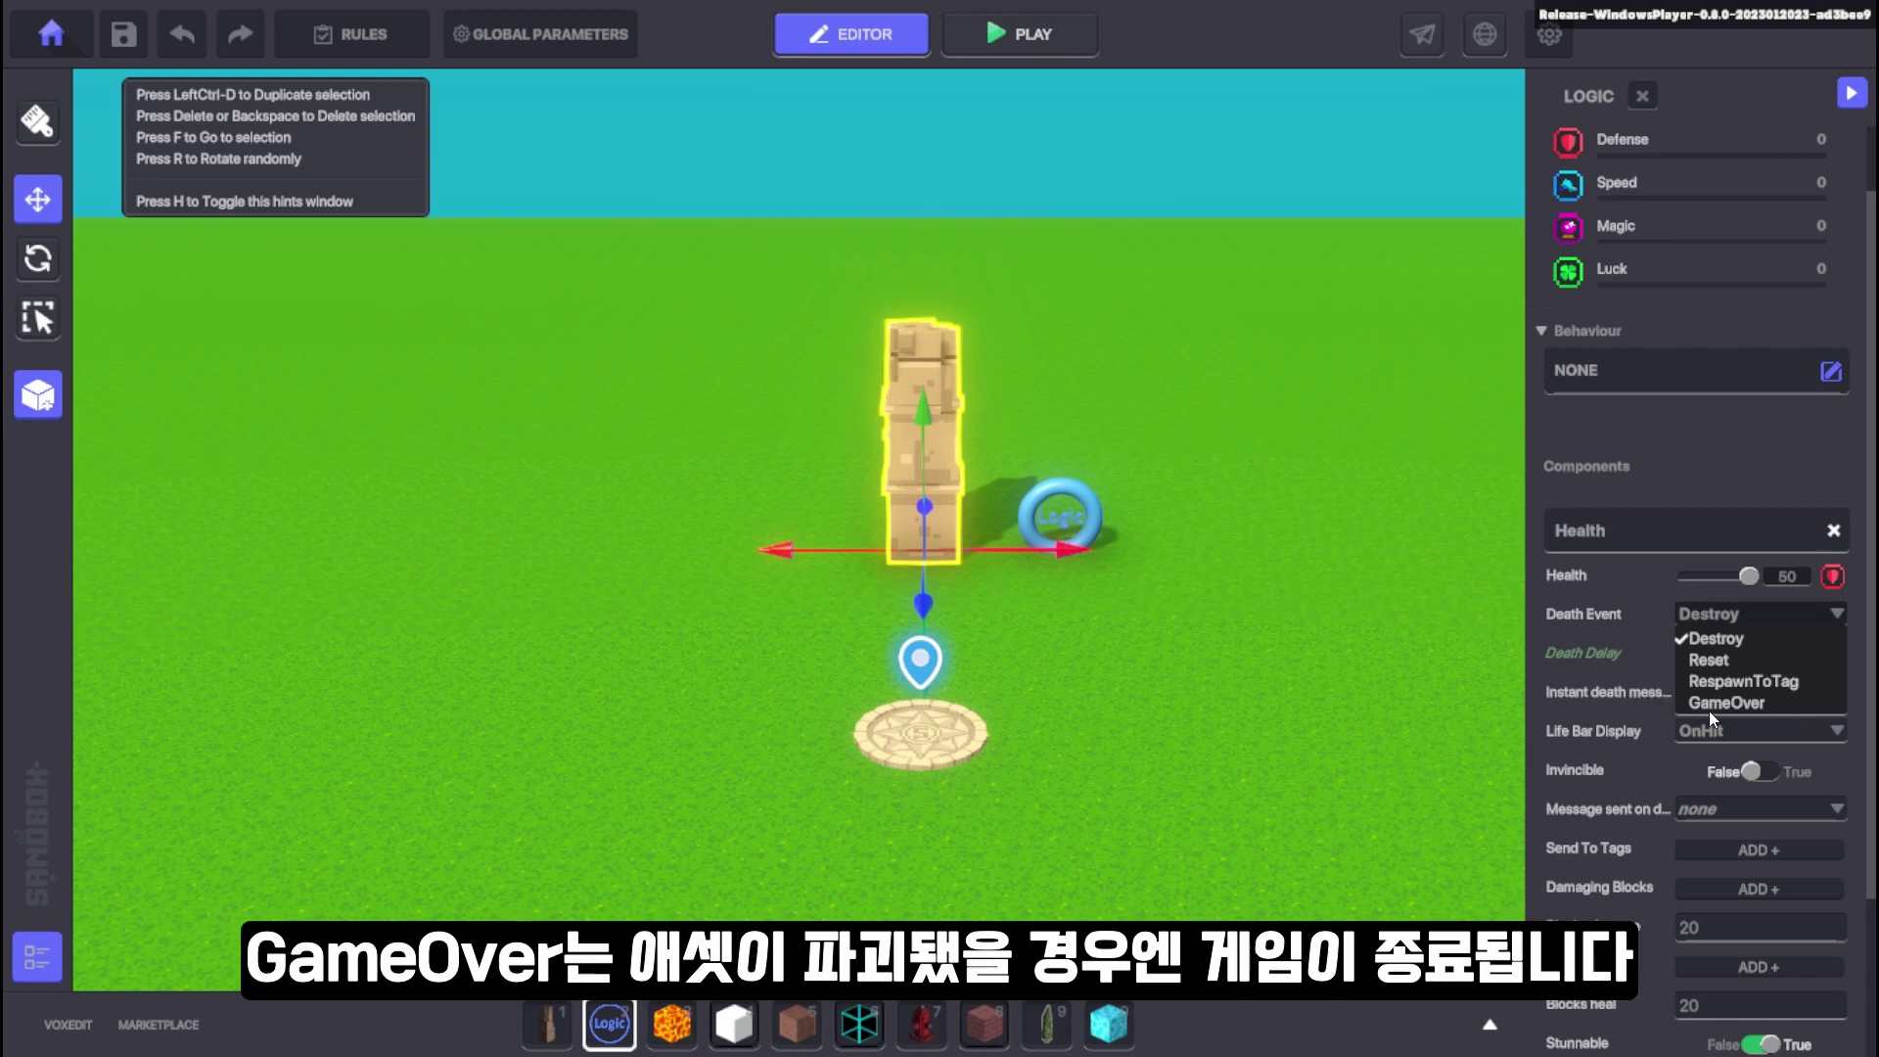
left_click(1730, 641)
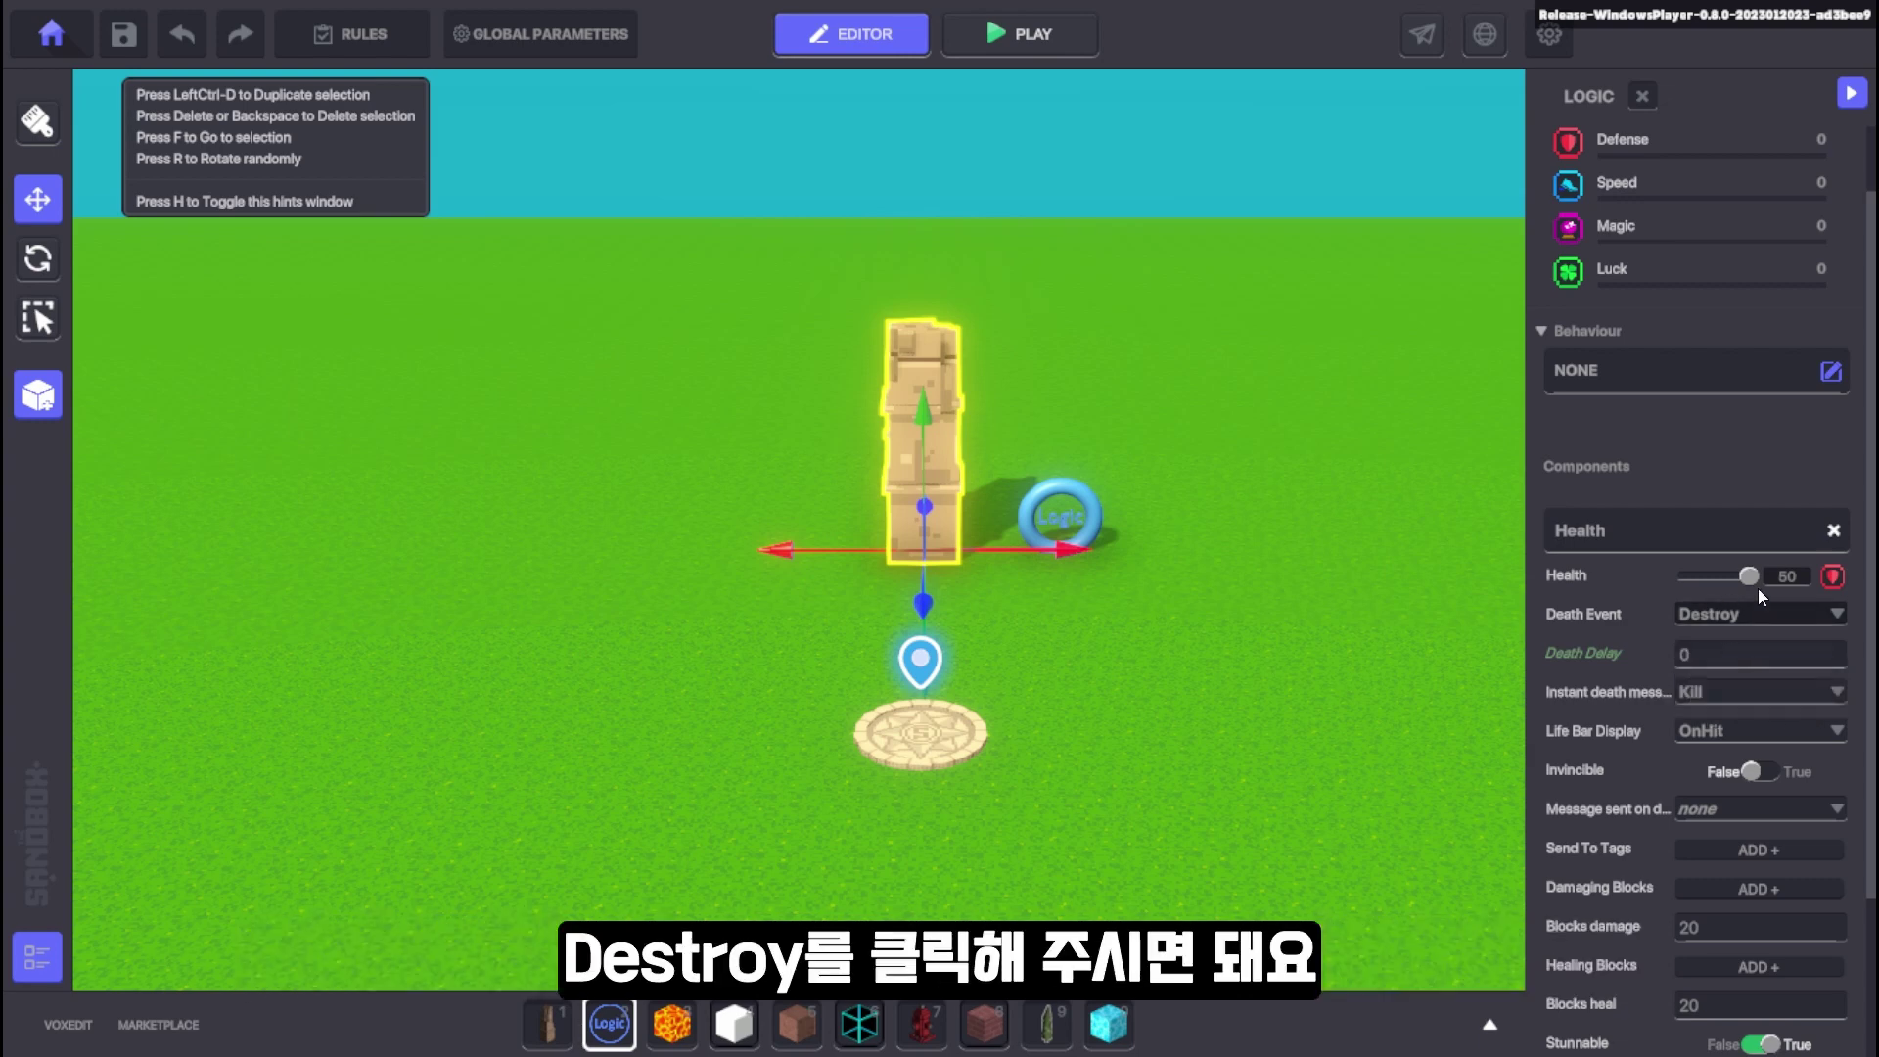
left_click(1721, 654)
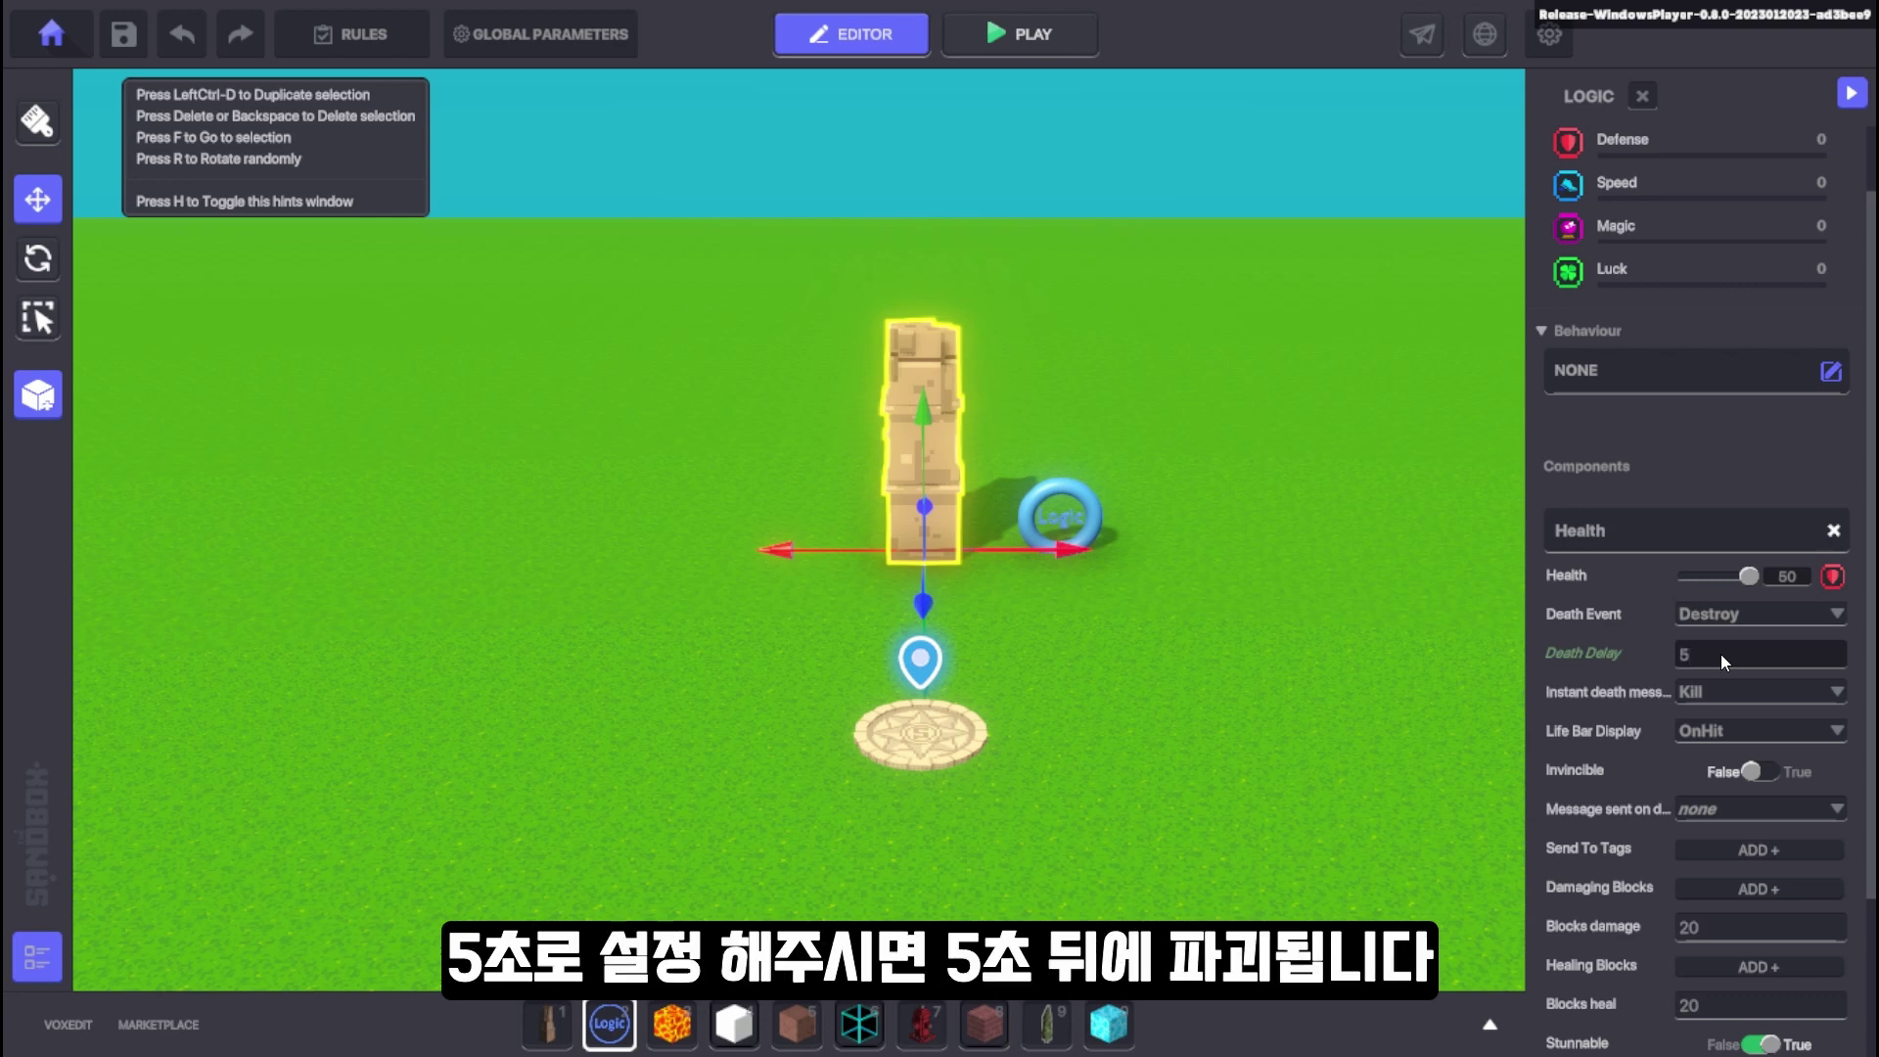
key("Return")
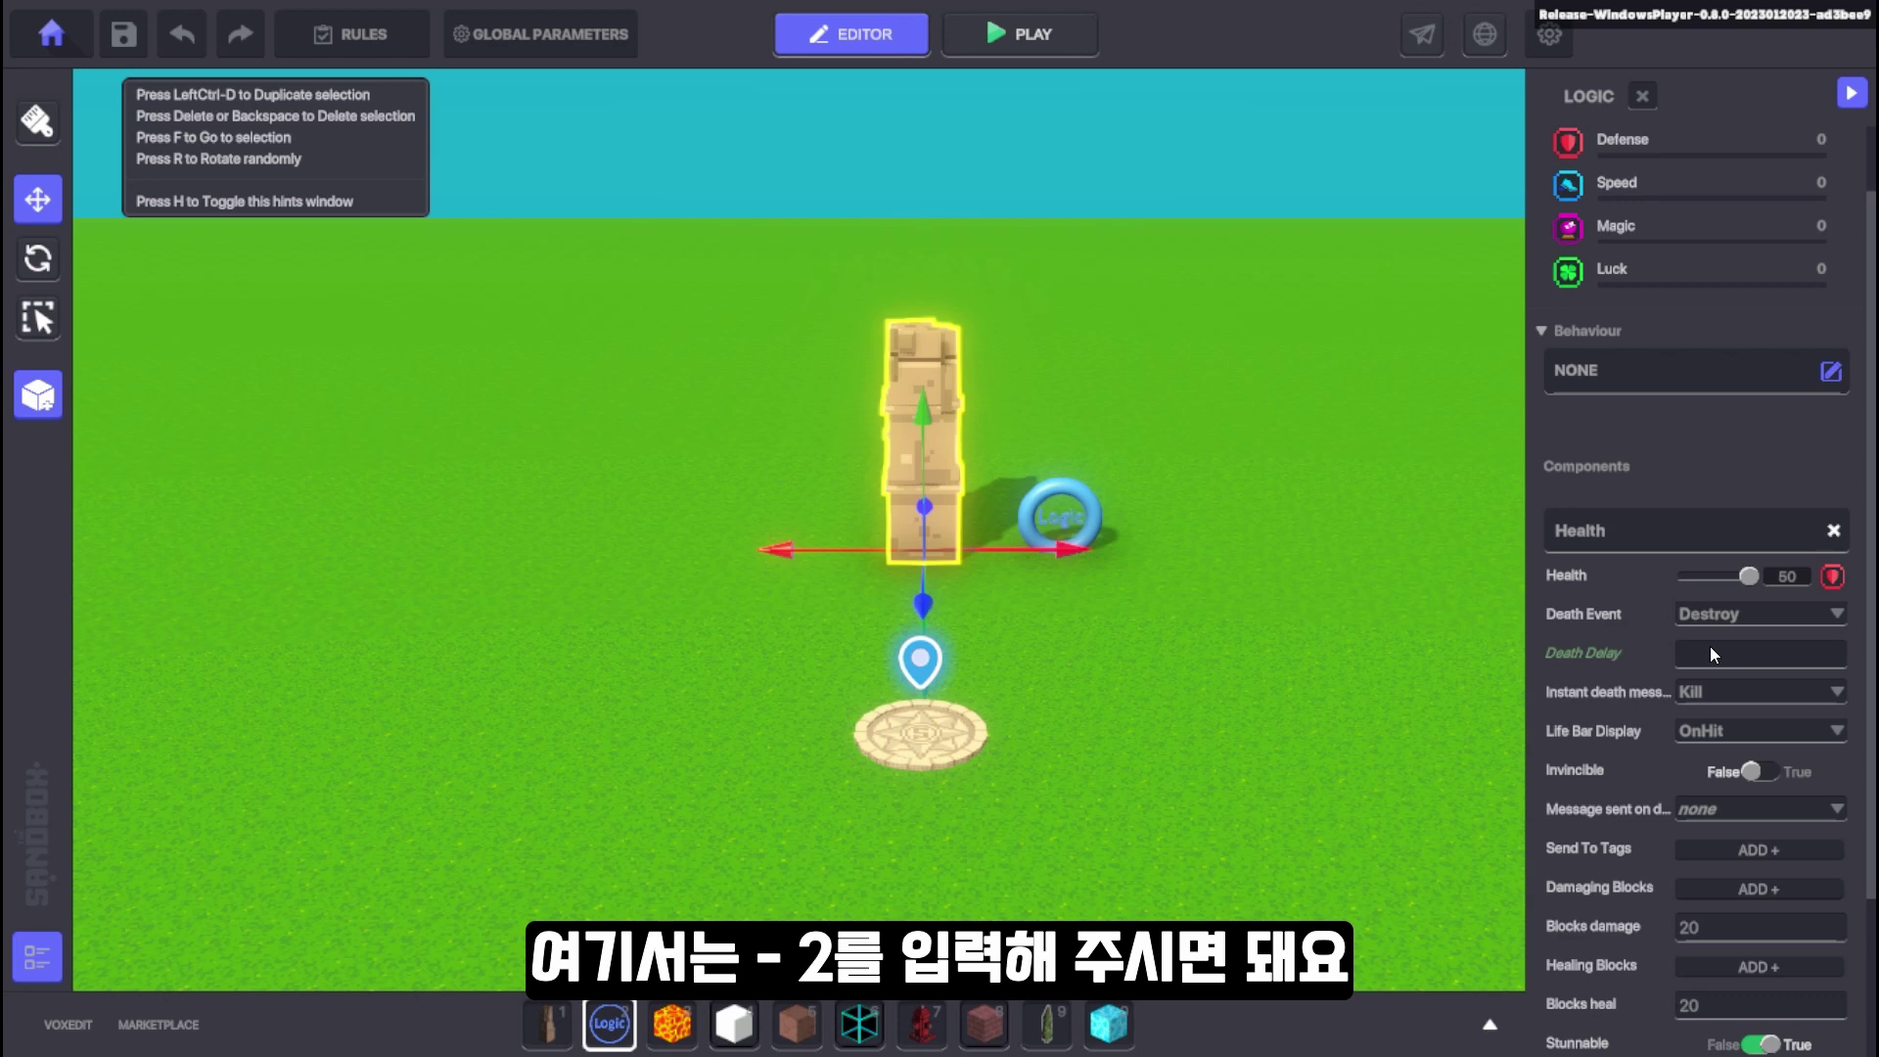
key("Return")
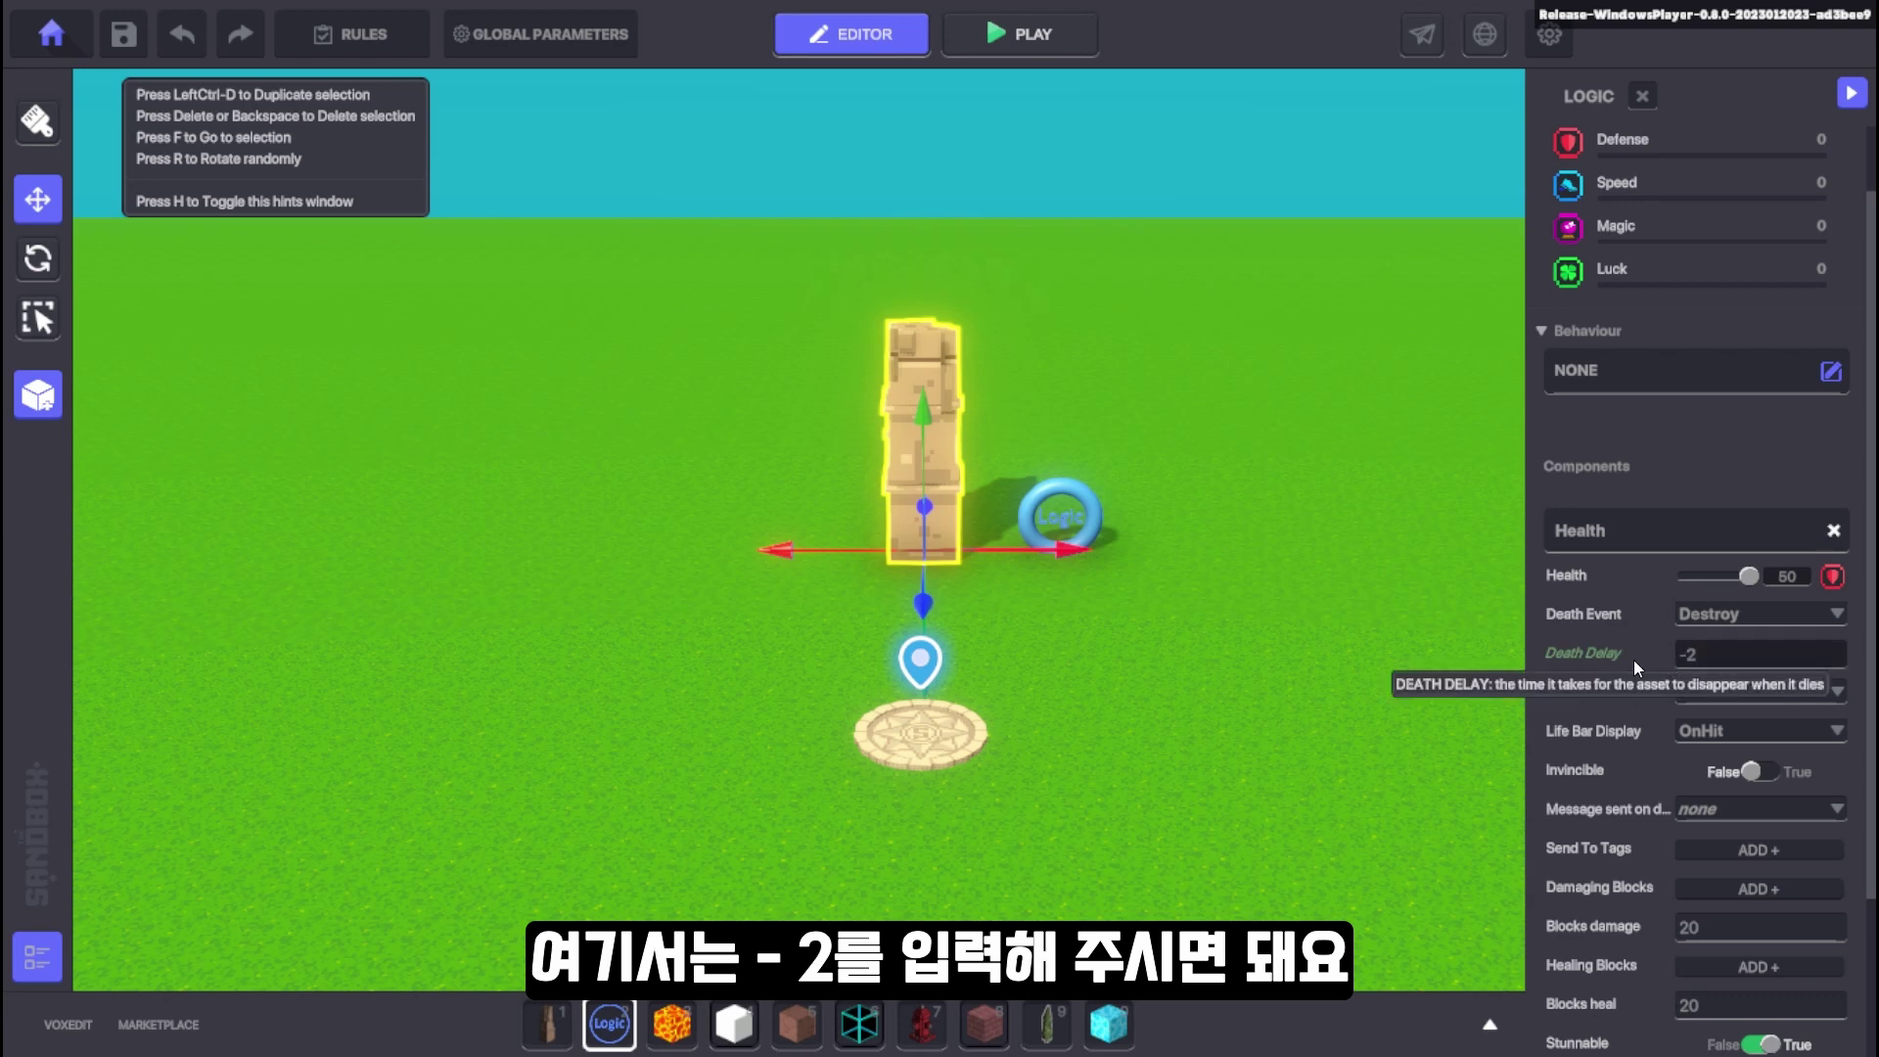
Step: Set the Health component's instant death message to none
mouse_move(1608, 694)
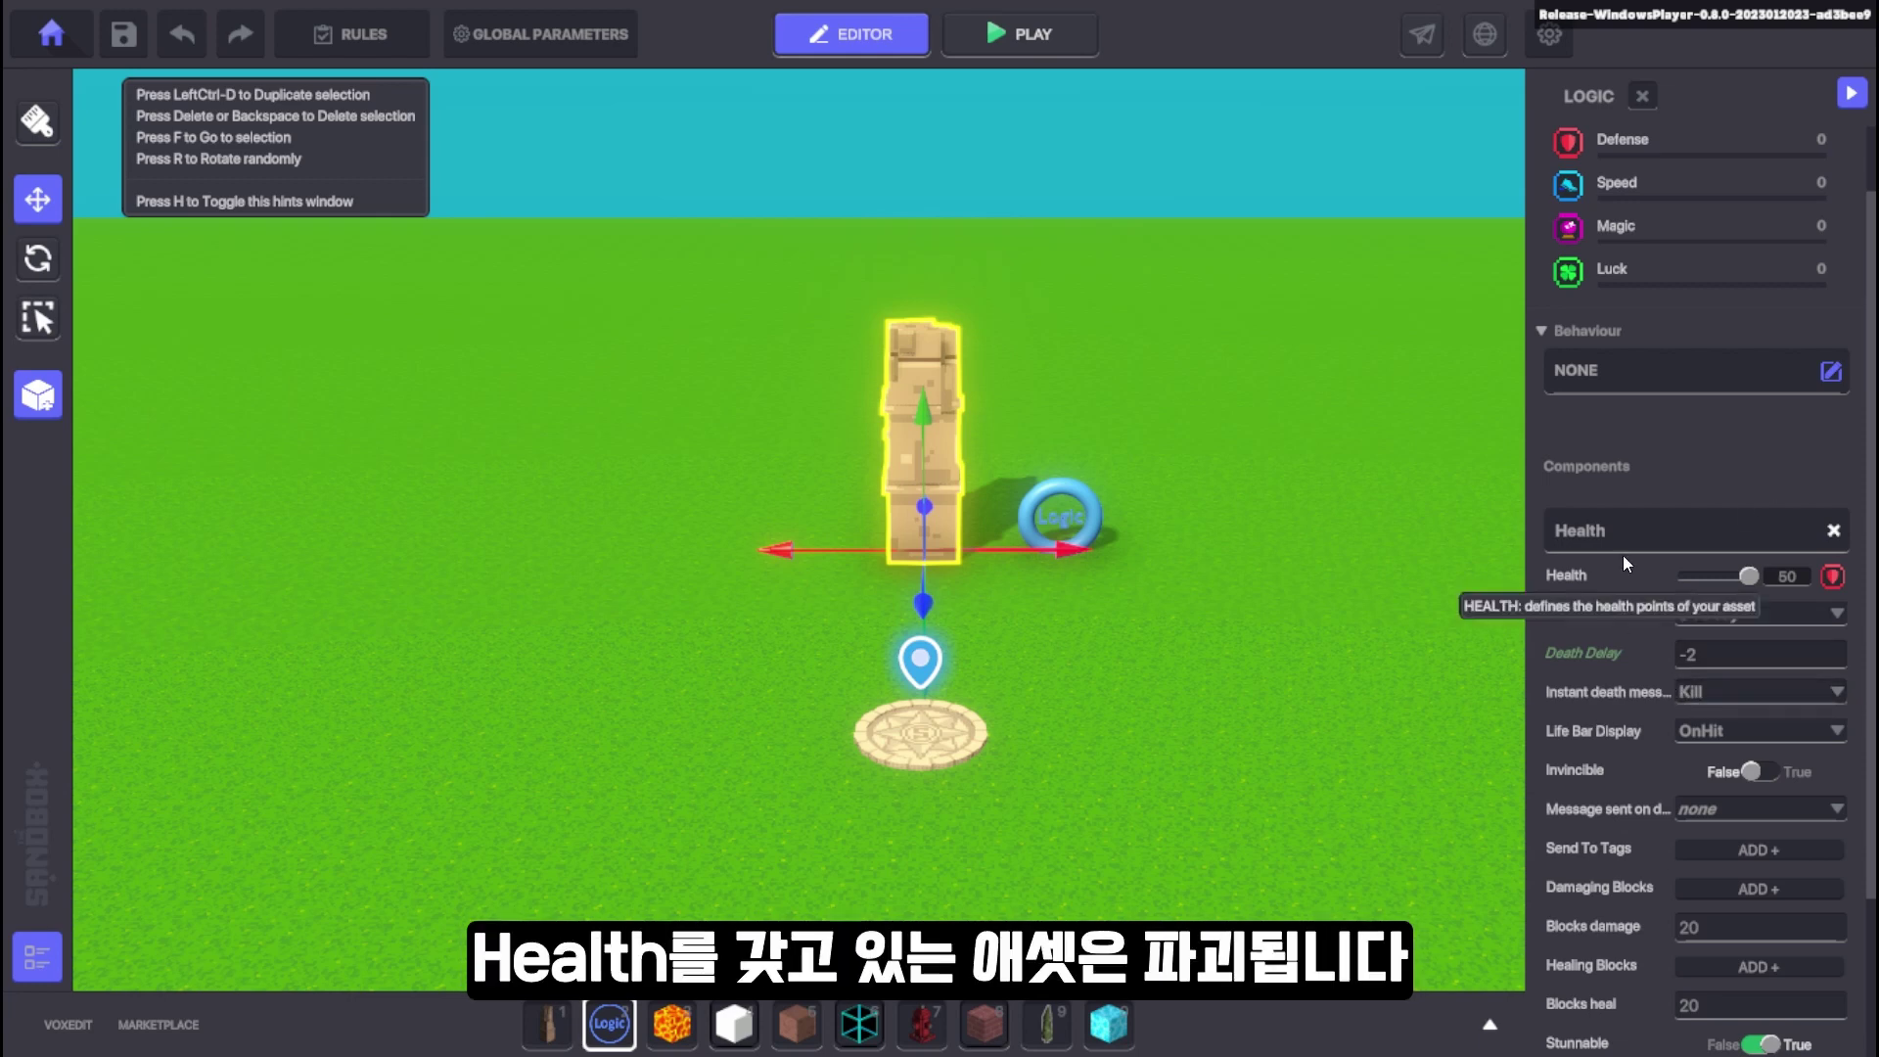
left_click(1751, 687)
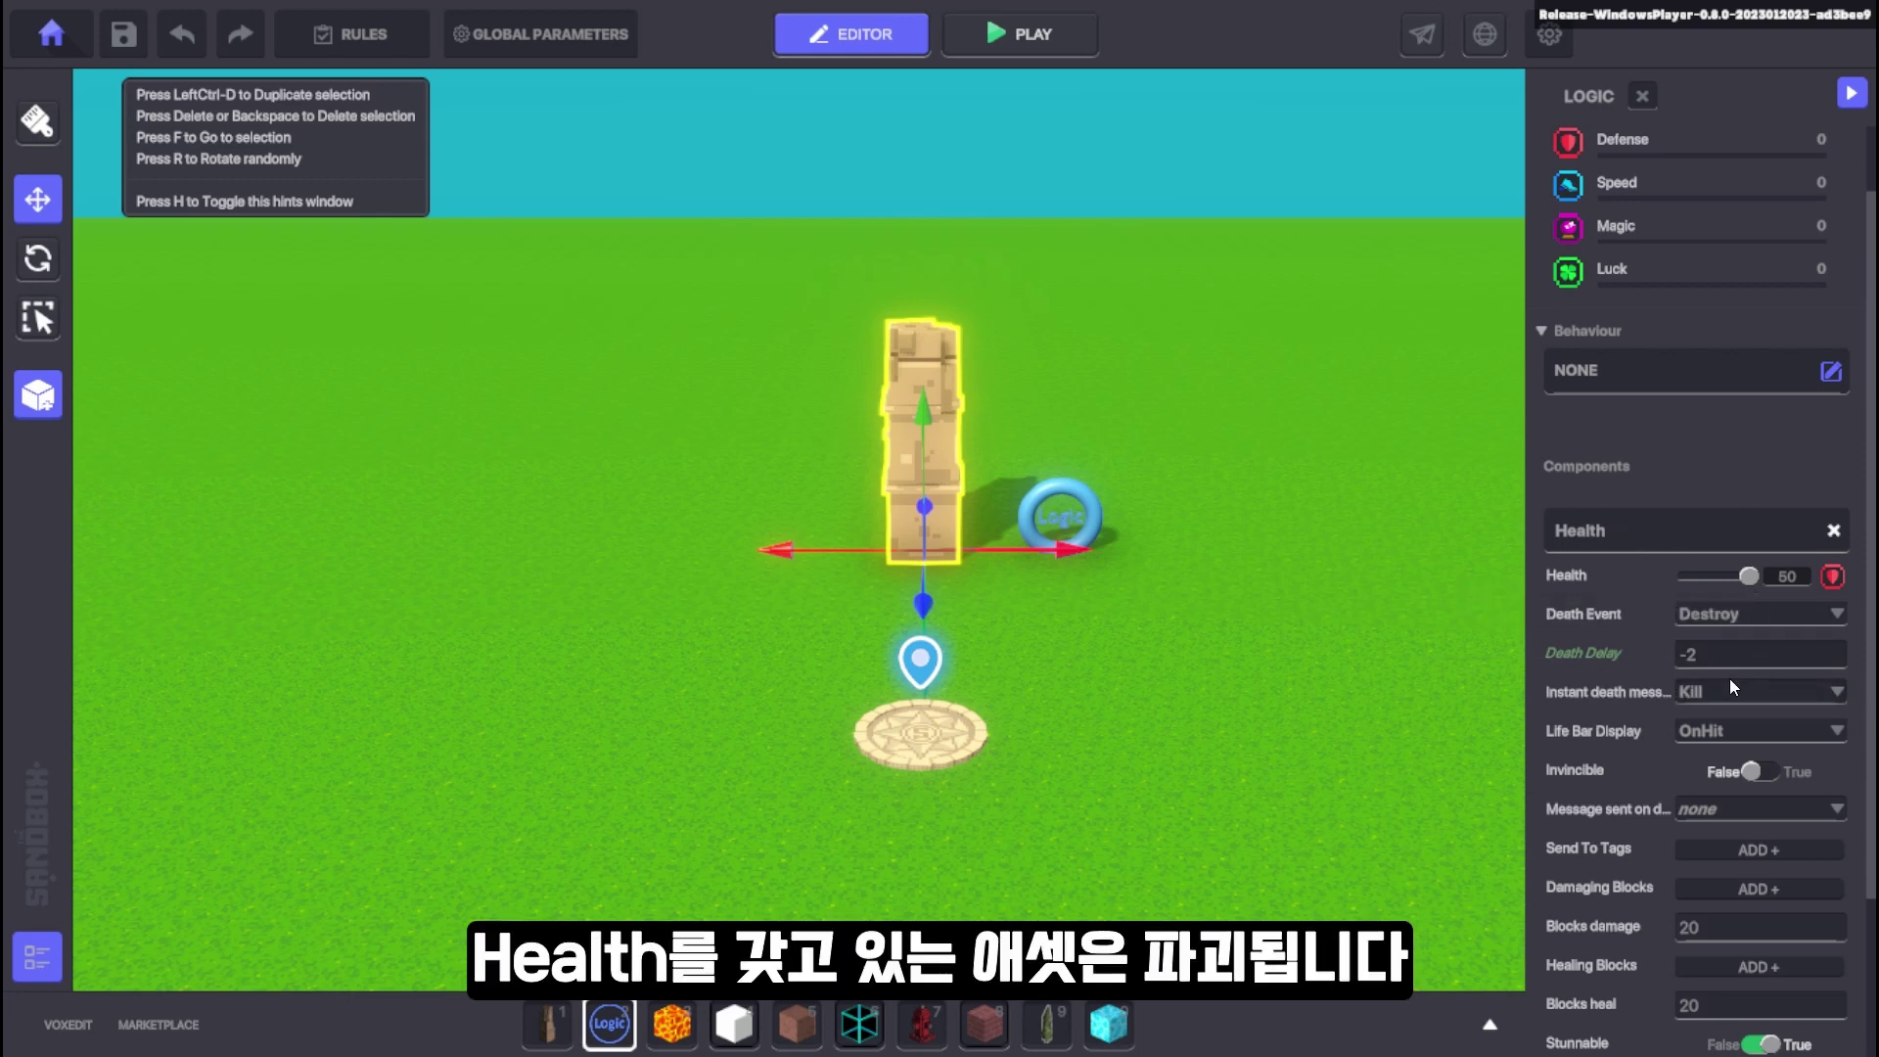
type("A 1")
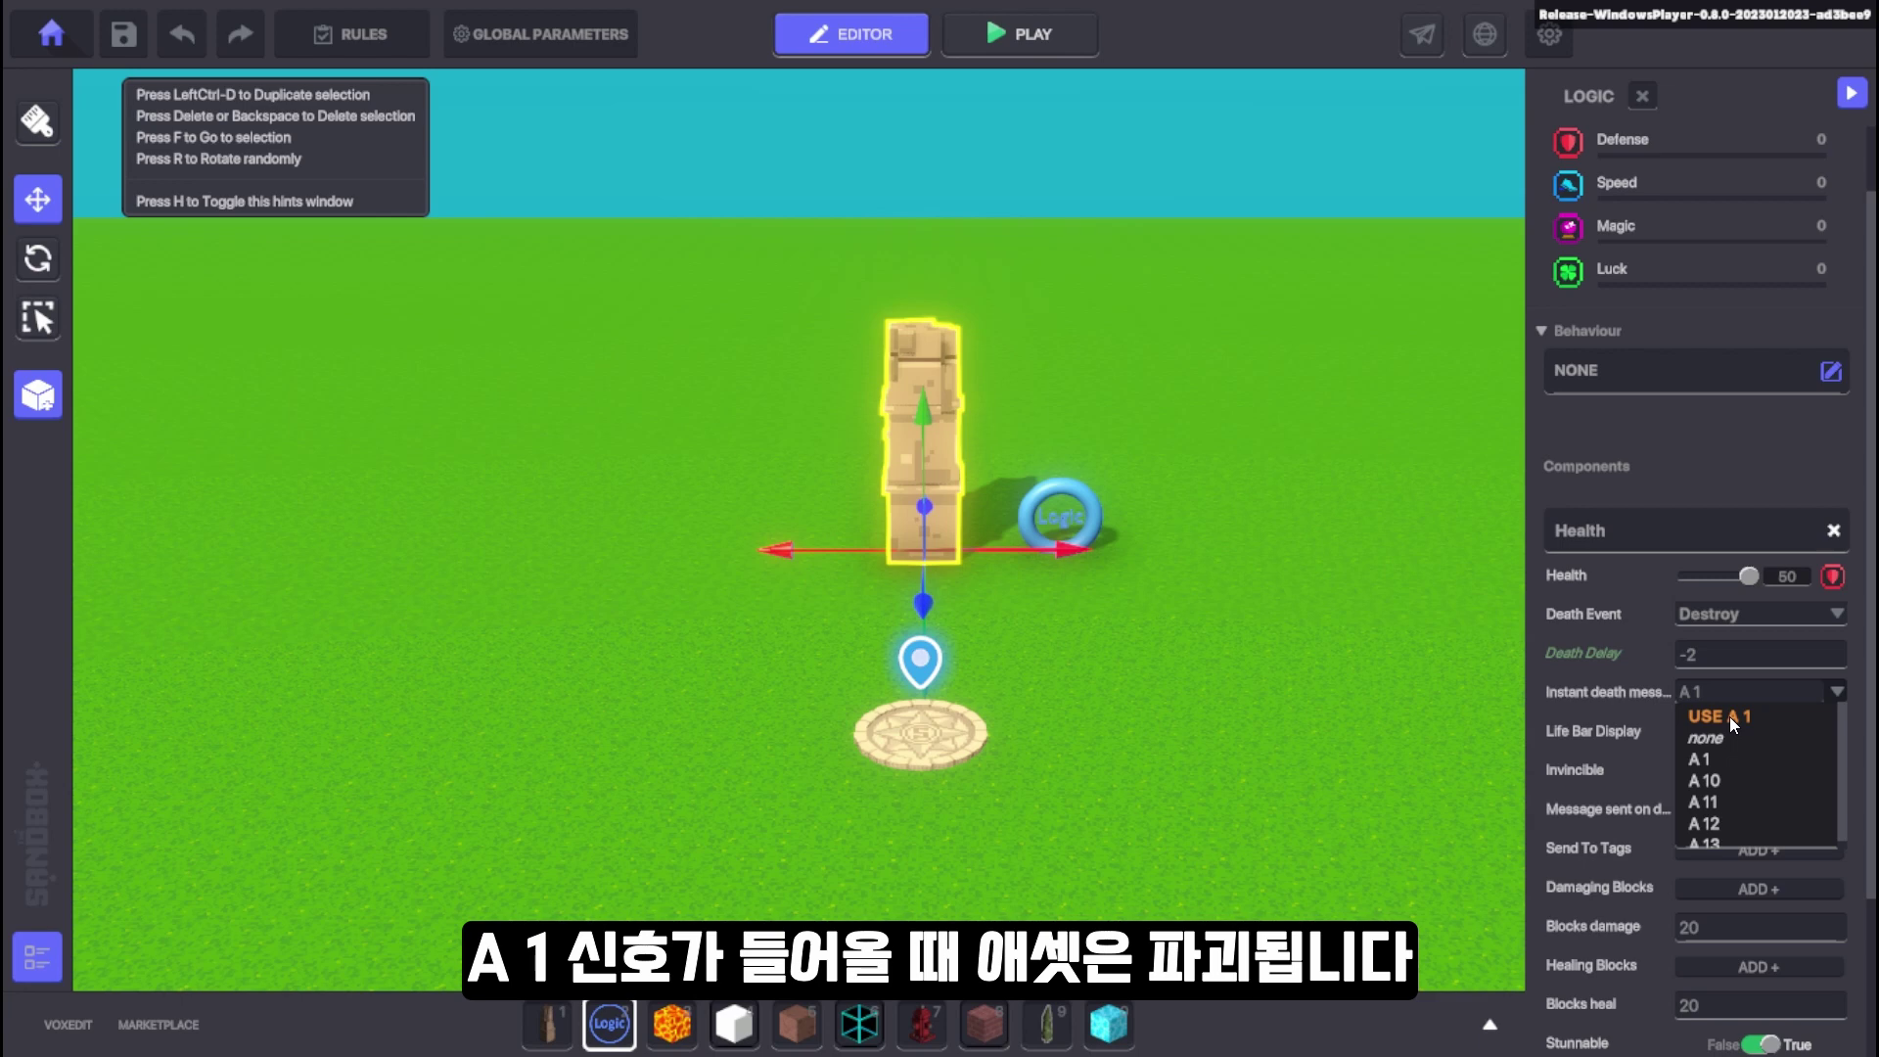
left_click(1711, 735)
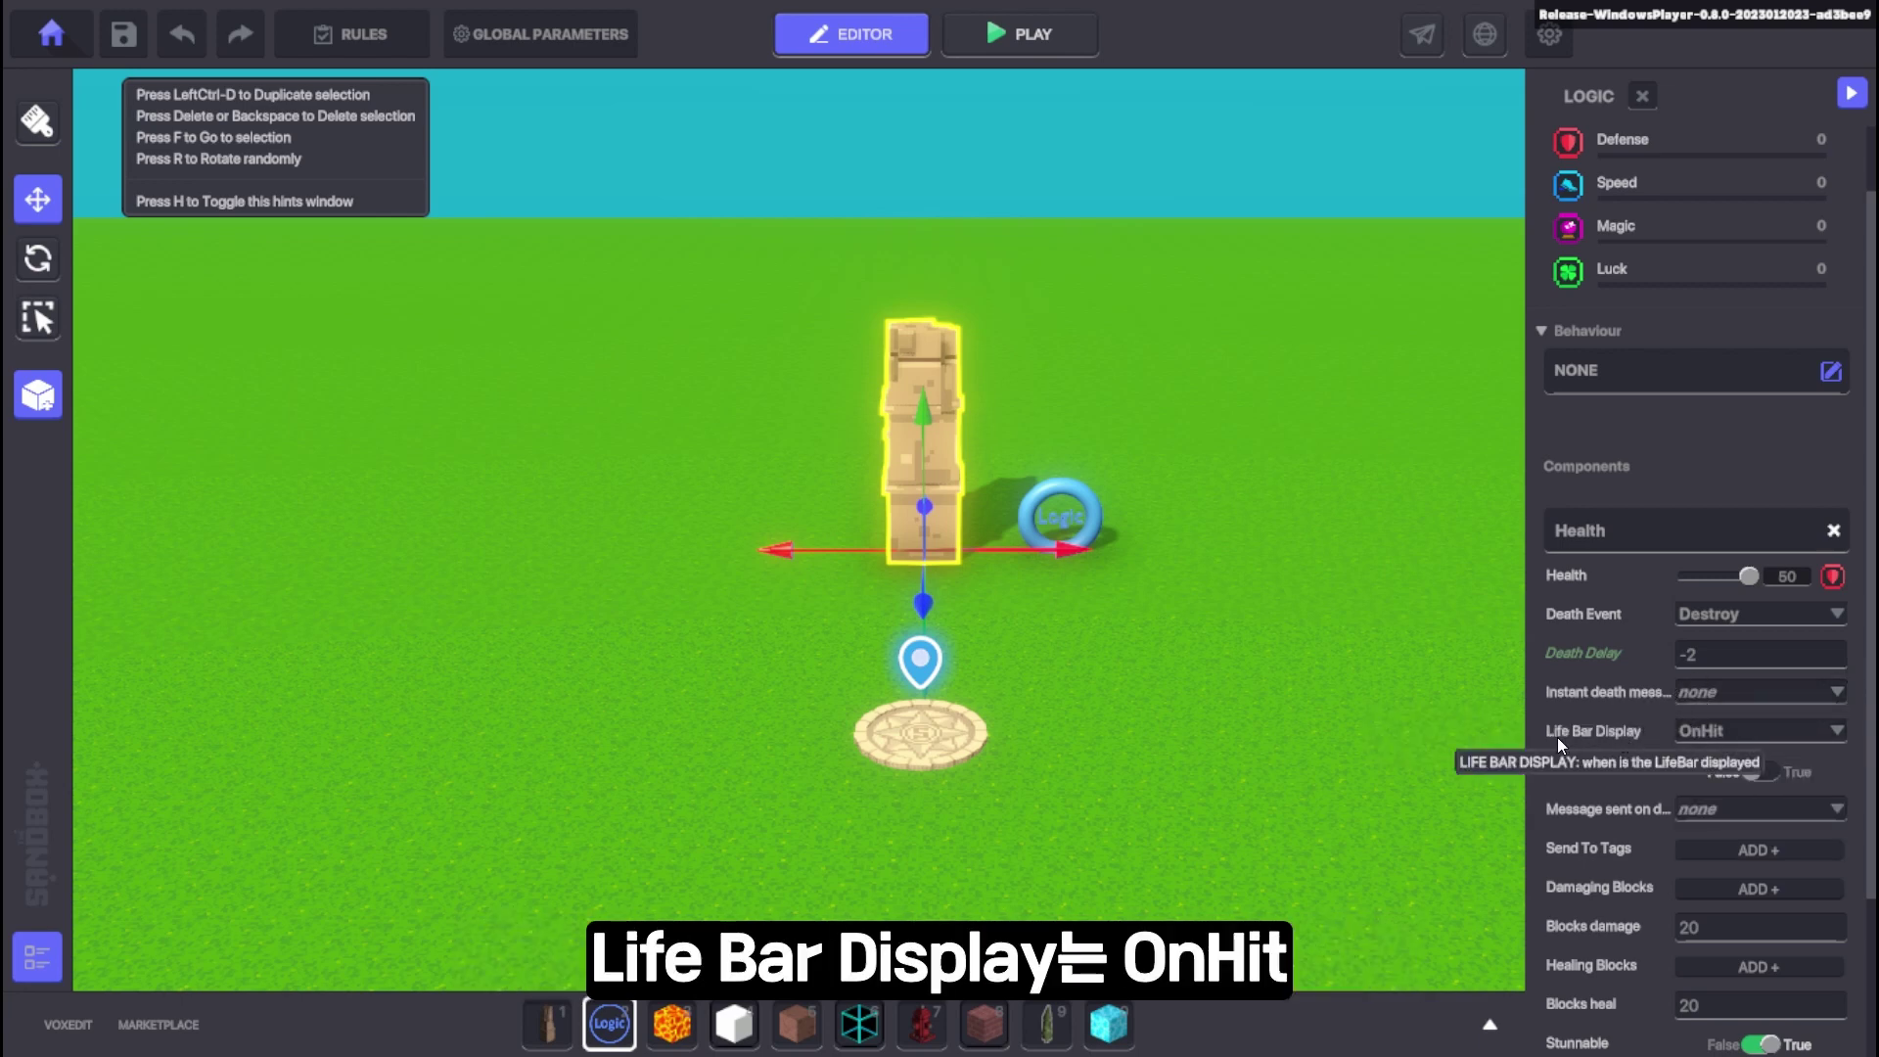
Step: Set the Health component's Life Bar Display to Hidden
left_click(1741, 733)
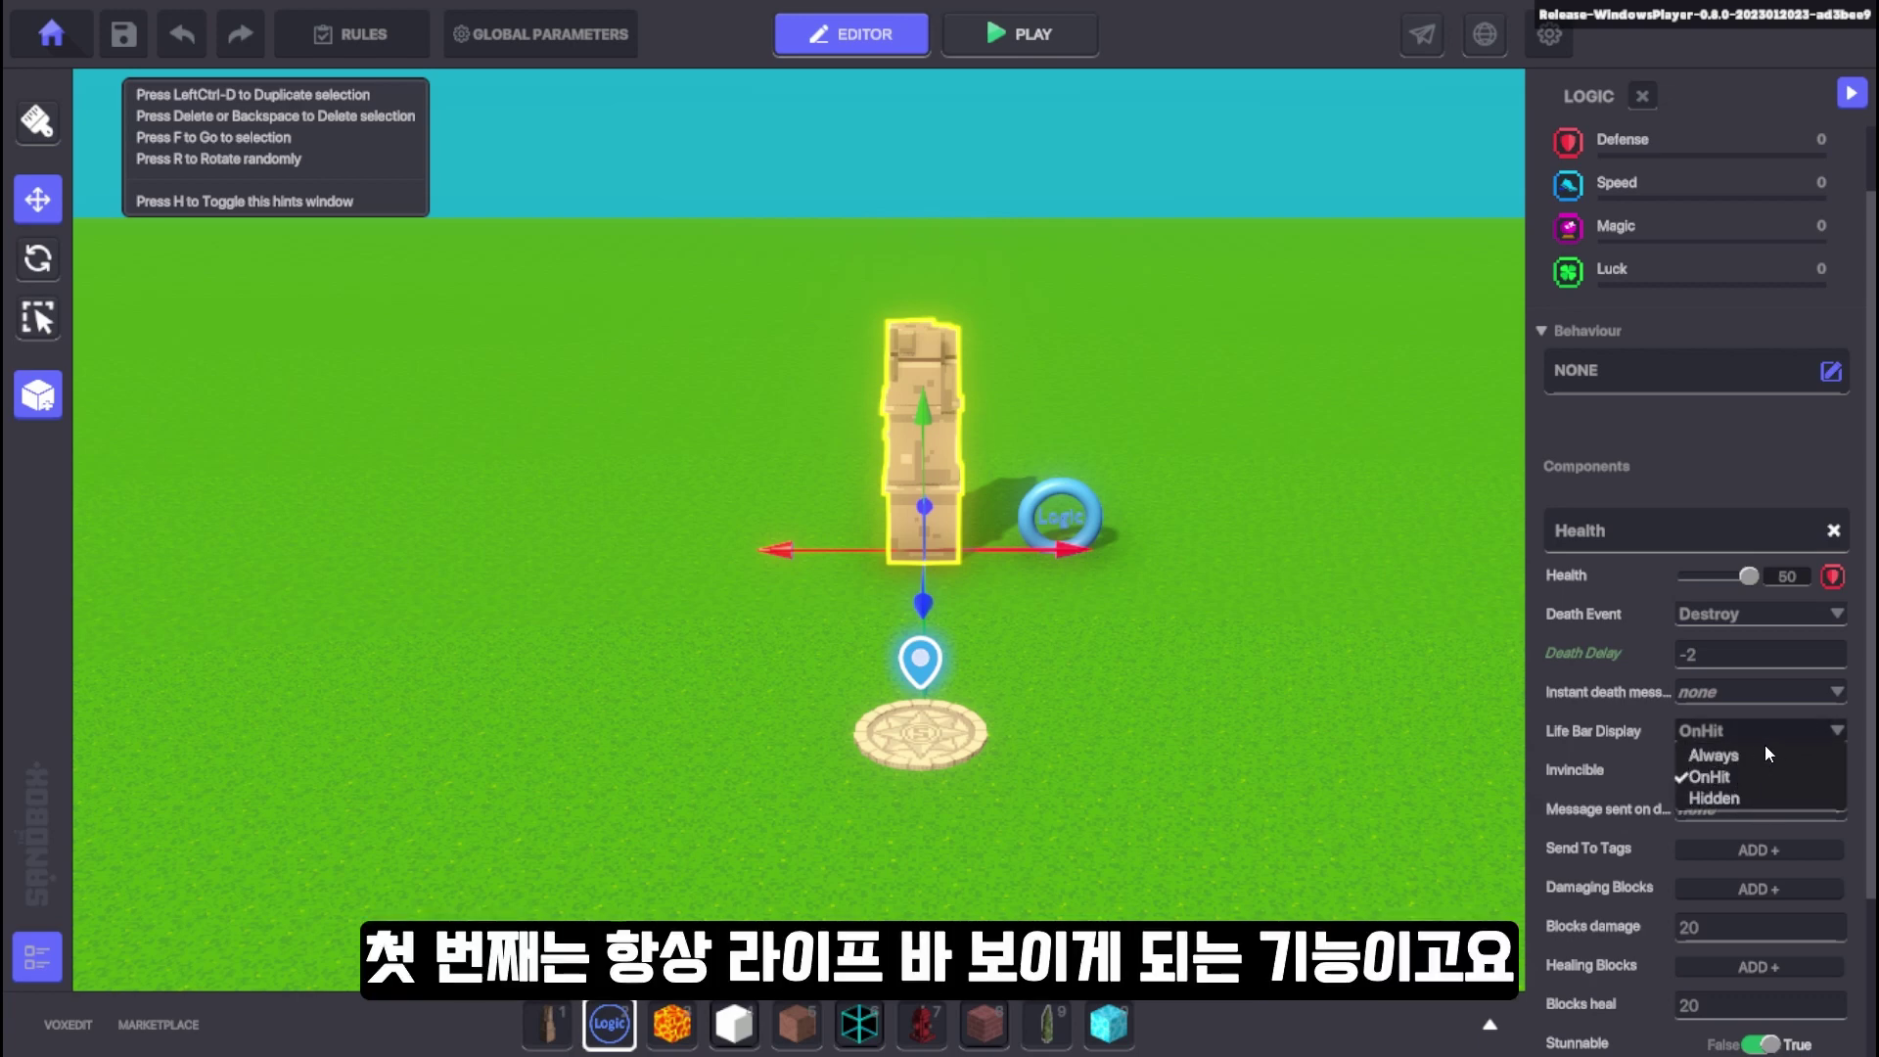
left_click(1702, 800)
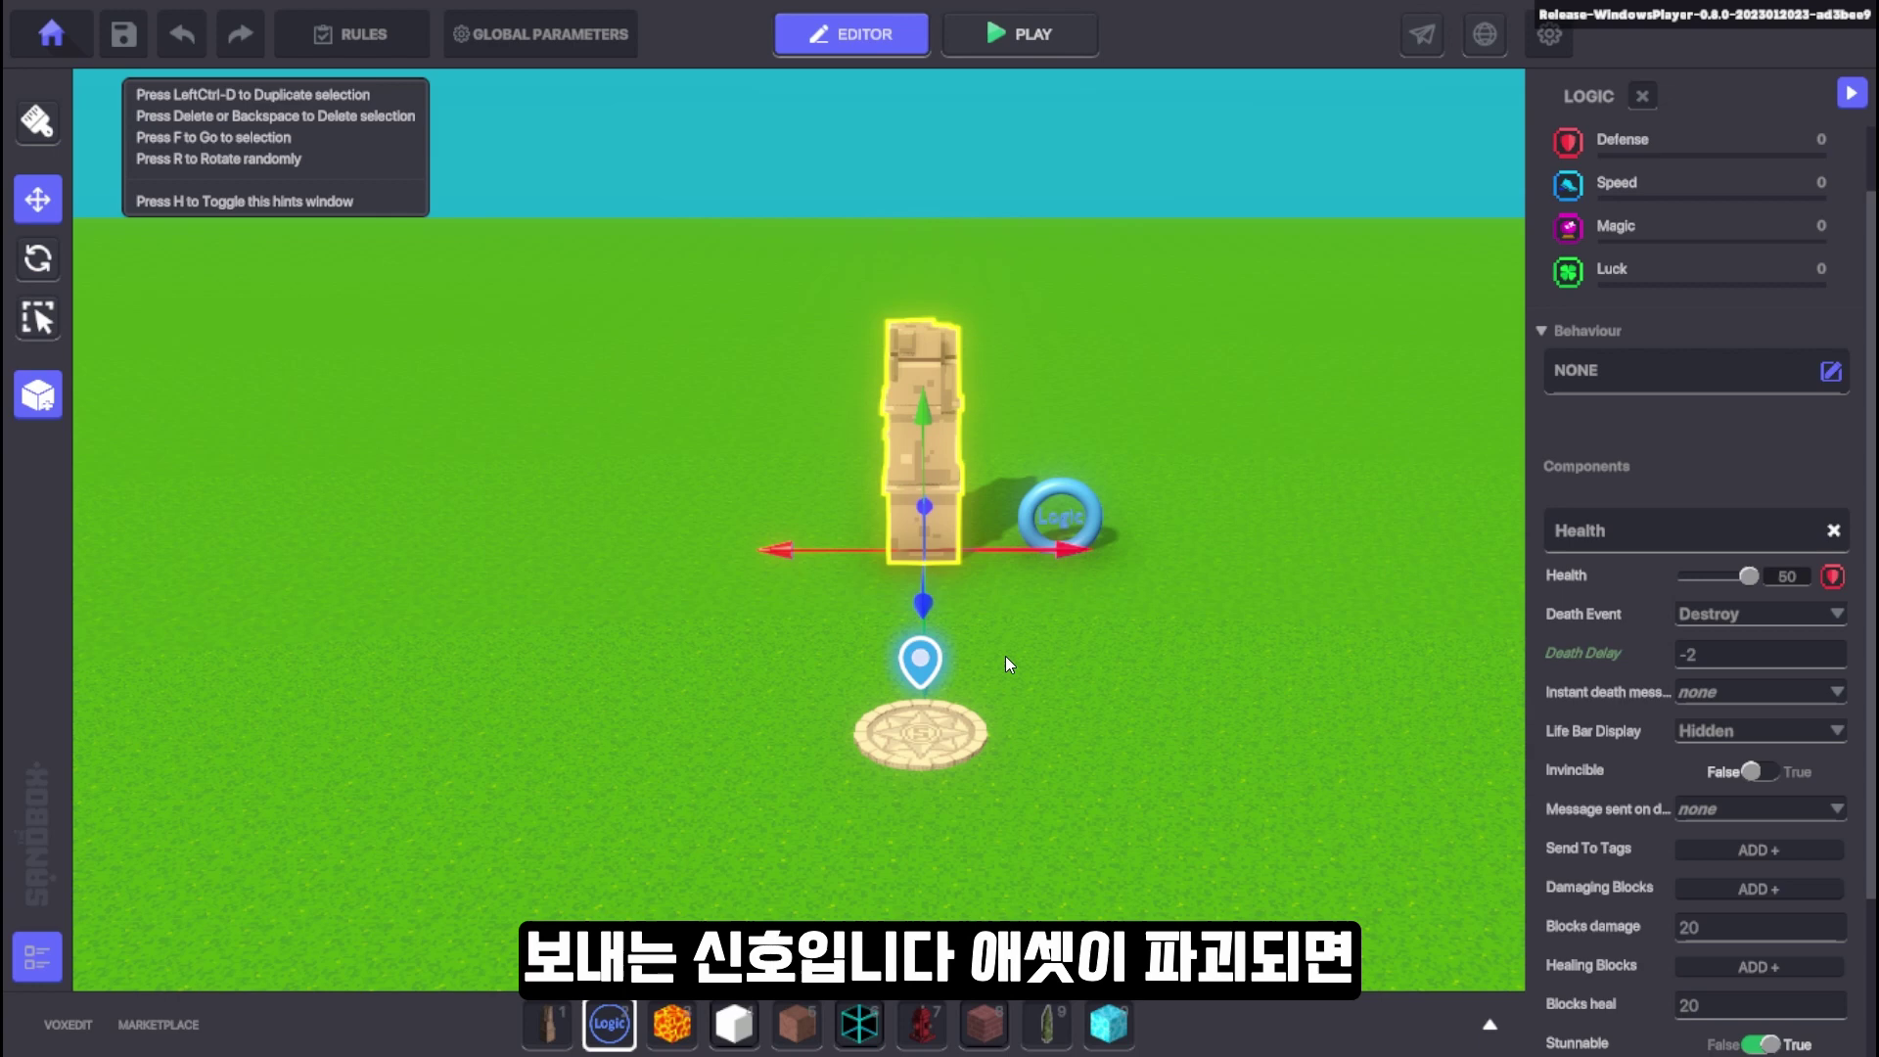
Step: Set the Health component's message sent on death to A 2 and add A 2 to its Send To Tags
left_click(1719, 812)
type("A 2")
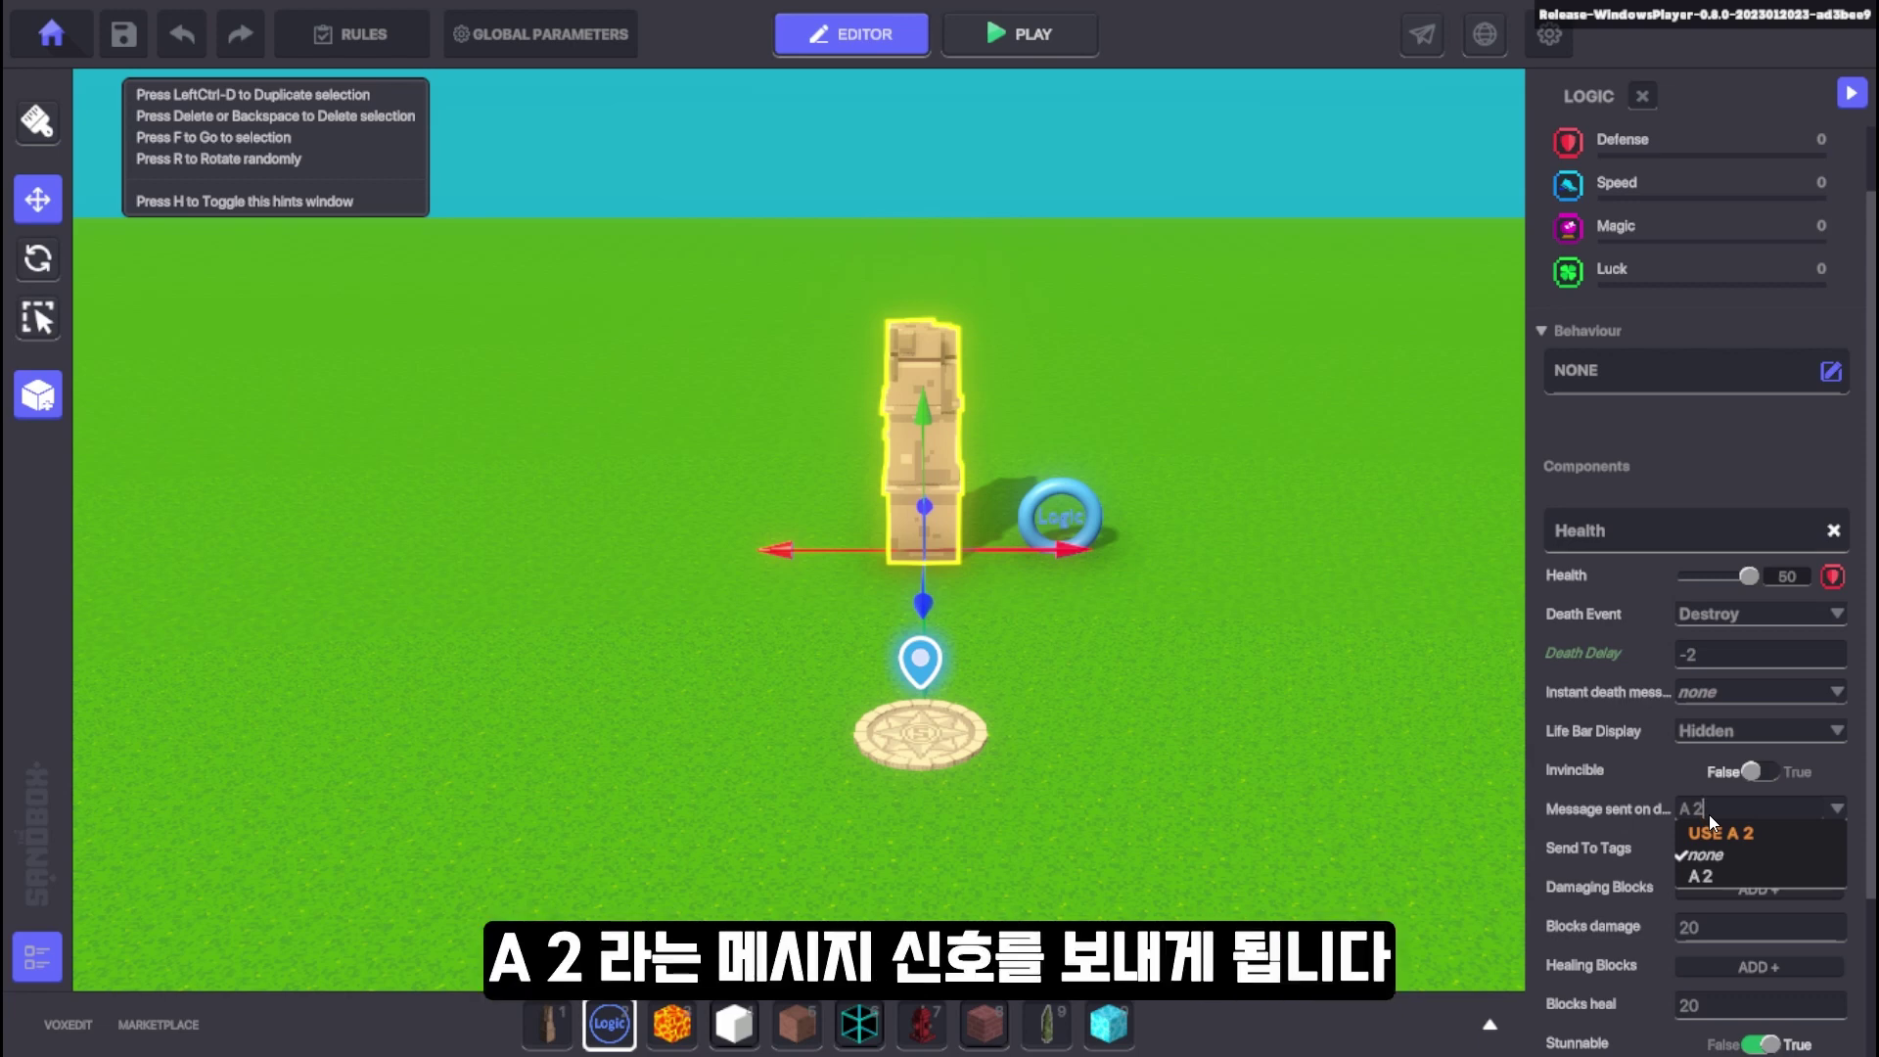
left_click(1714, 832)
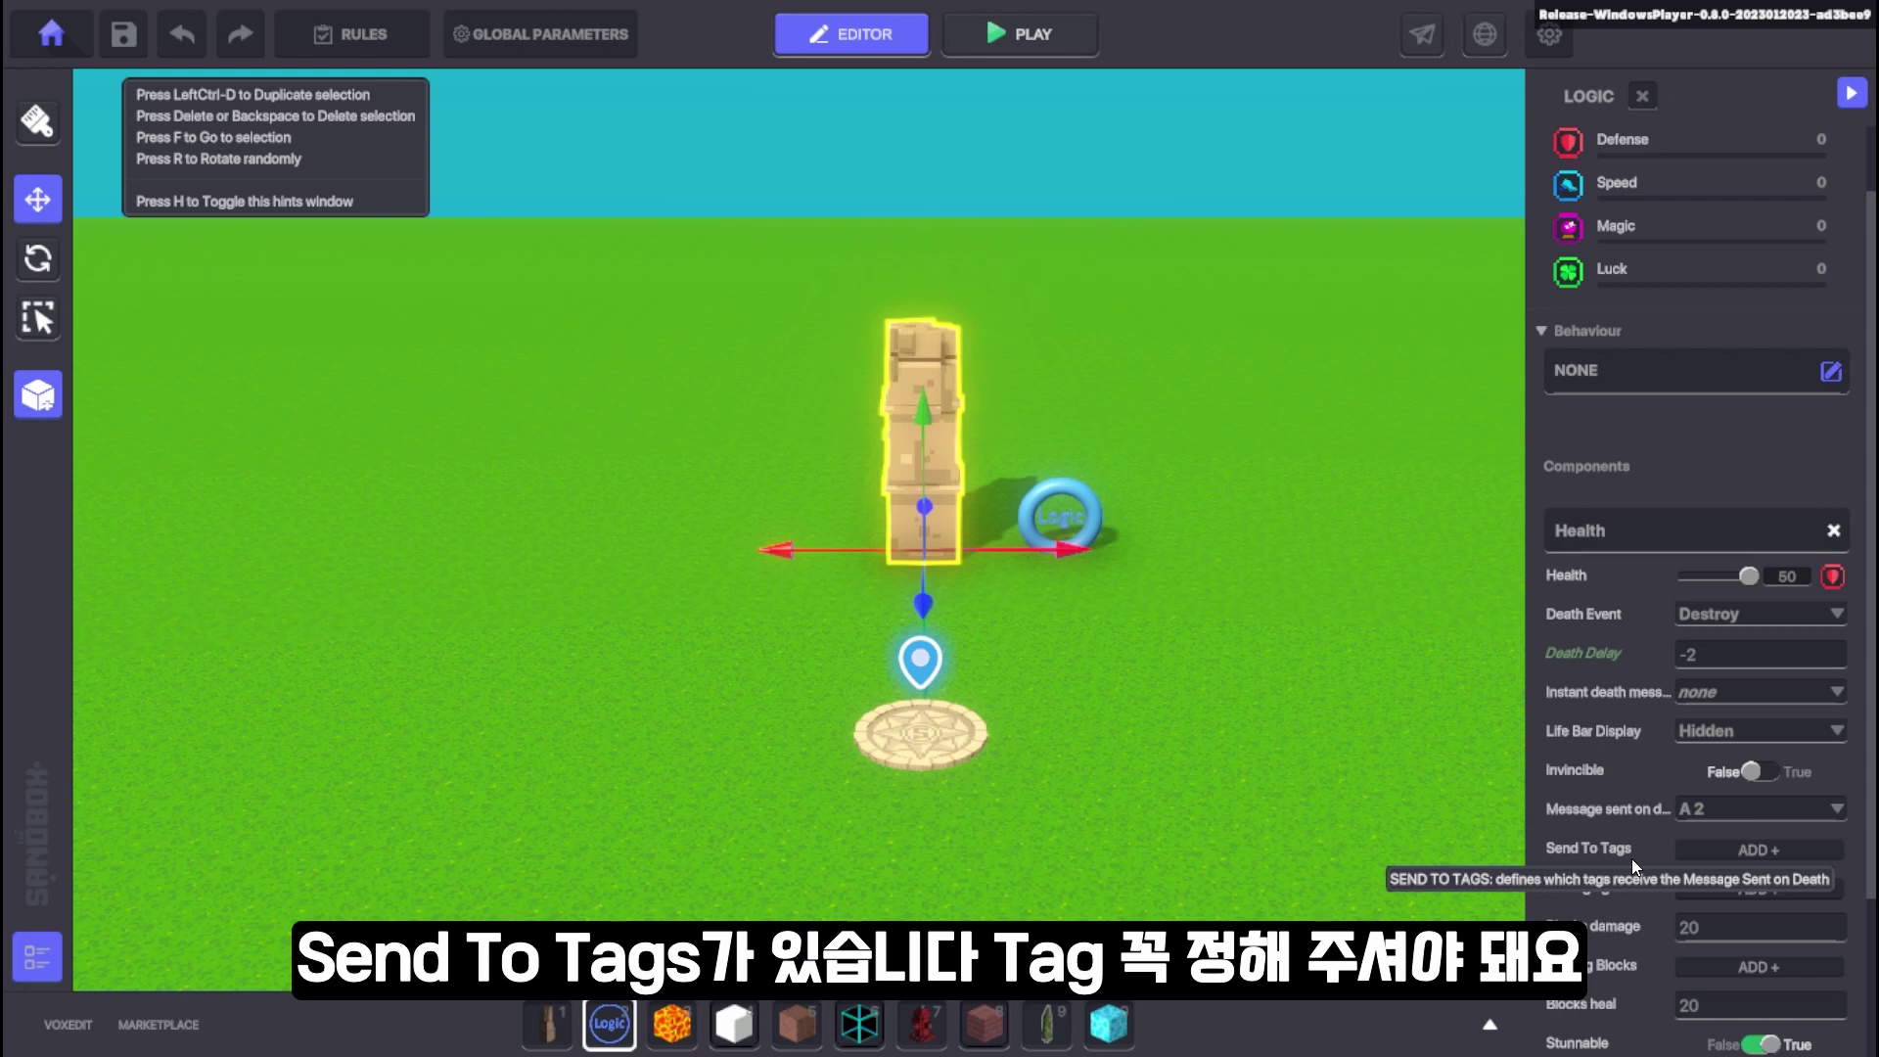
left_click(1764, 856)
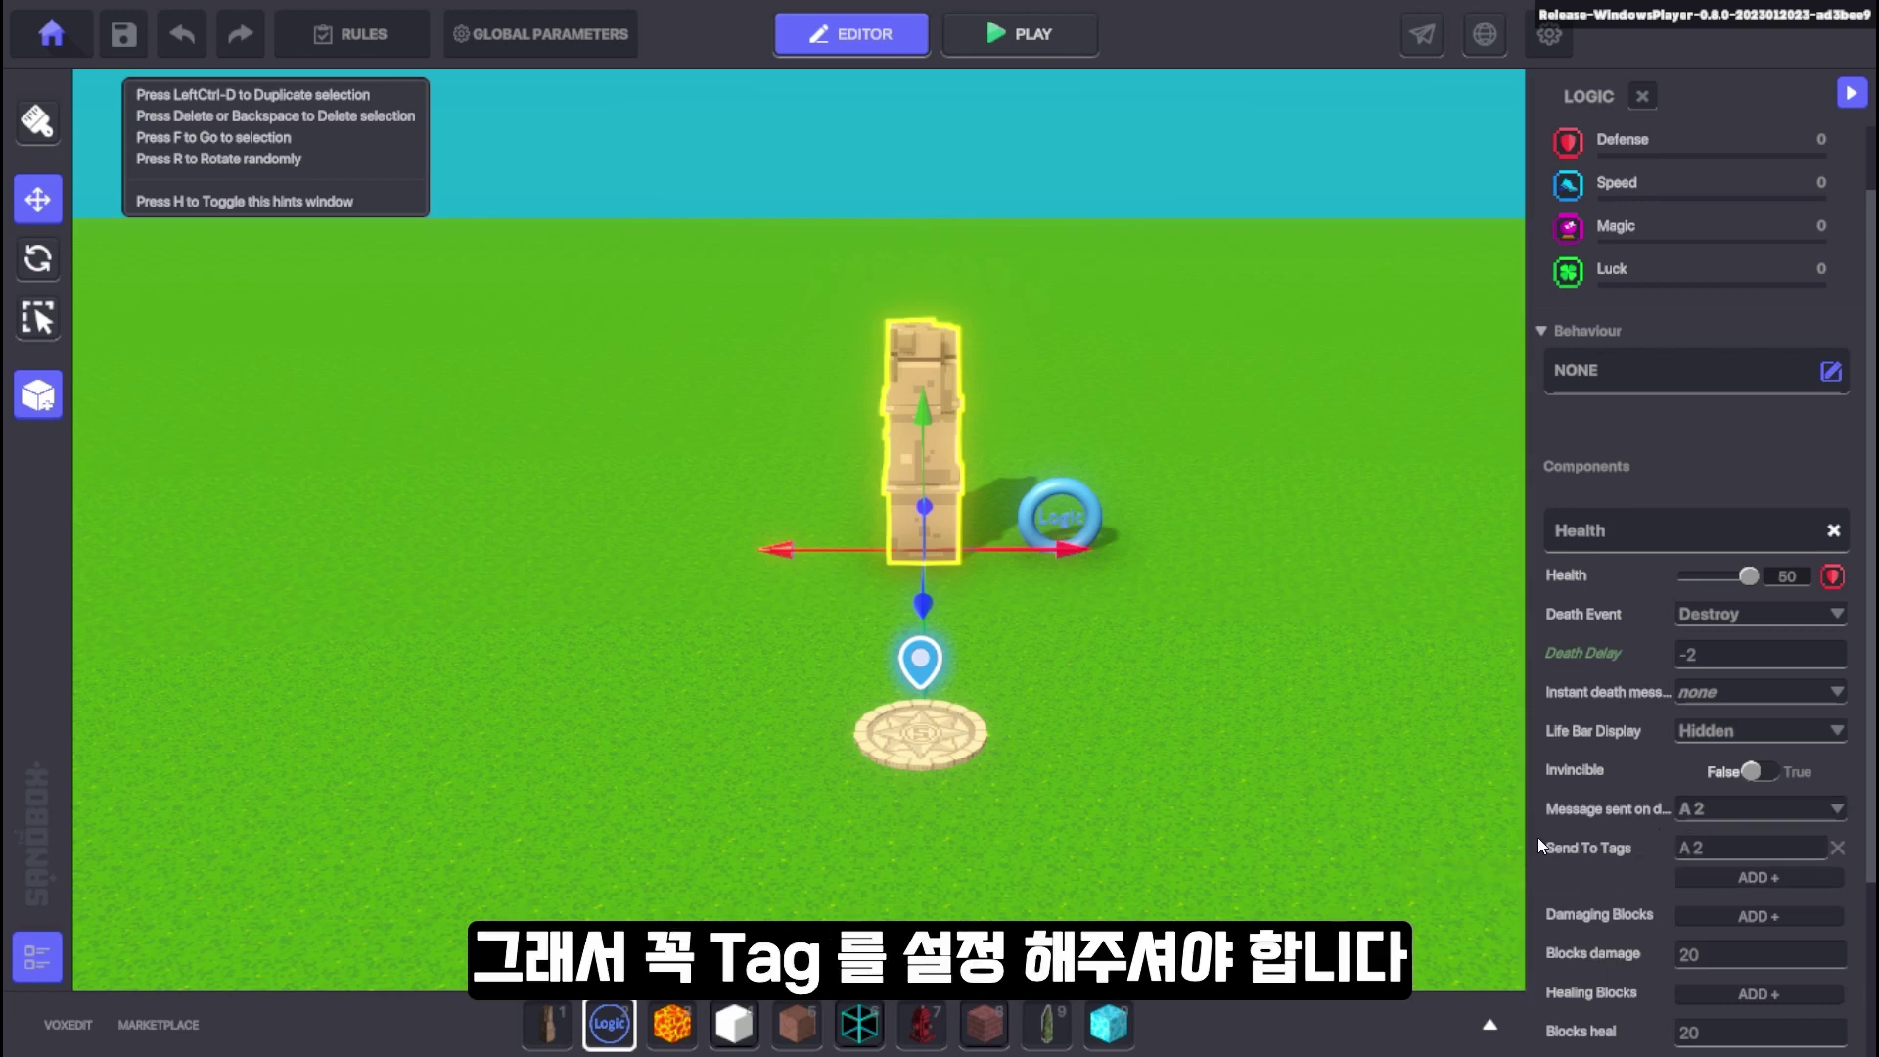
Step: Reset the message sent on death to none and remove the A 2 entry from Send To Tags
left_click(1743, 805)
left_click(1722, 856)
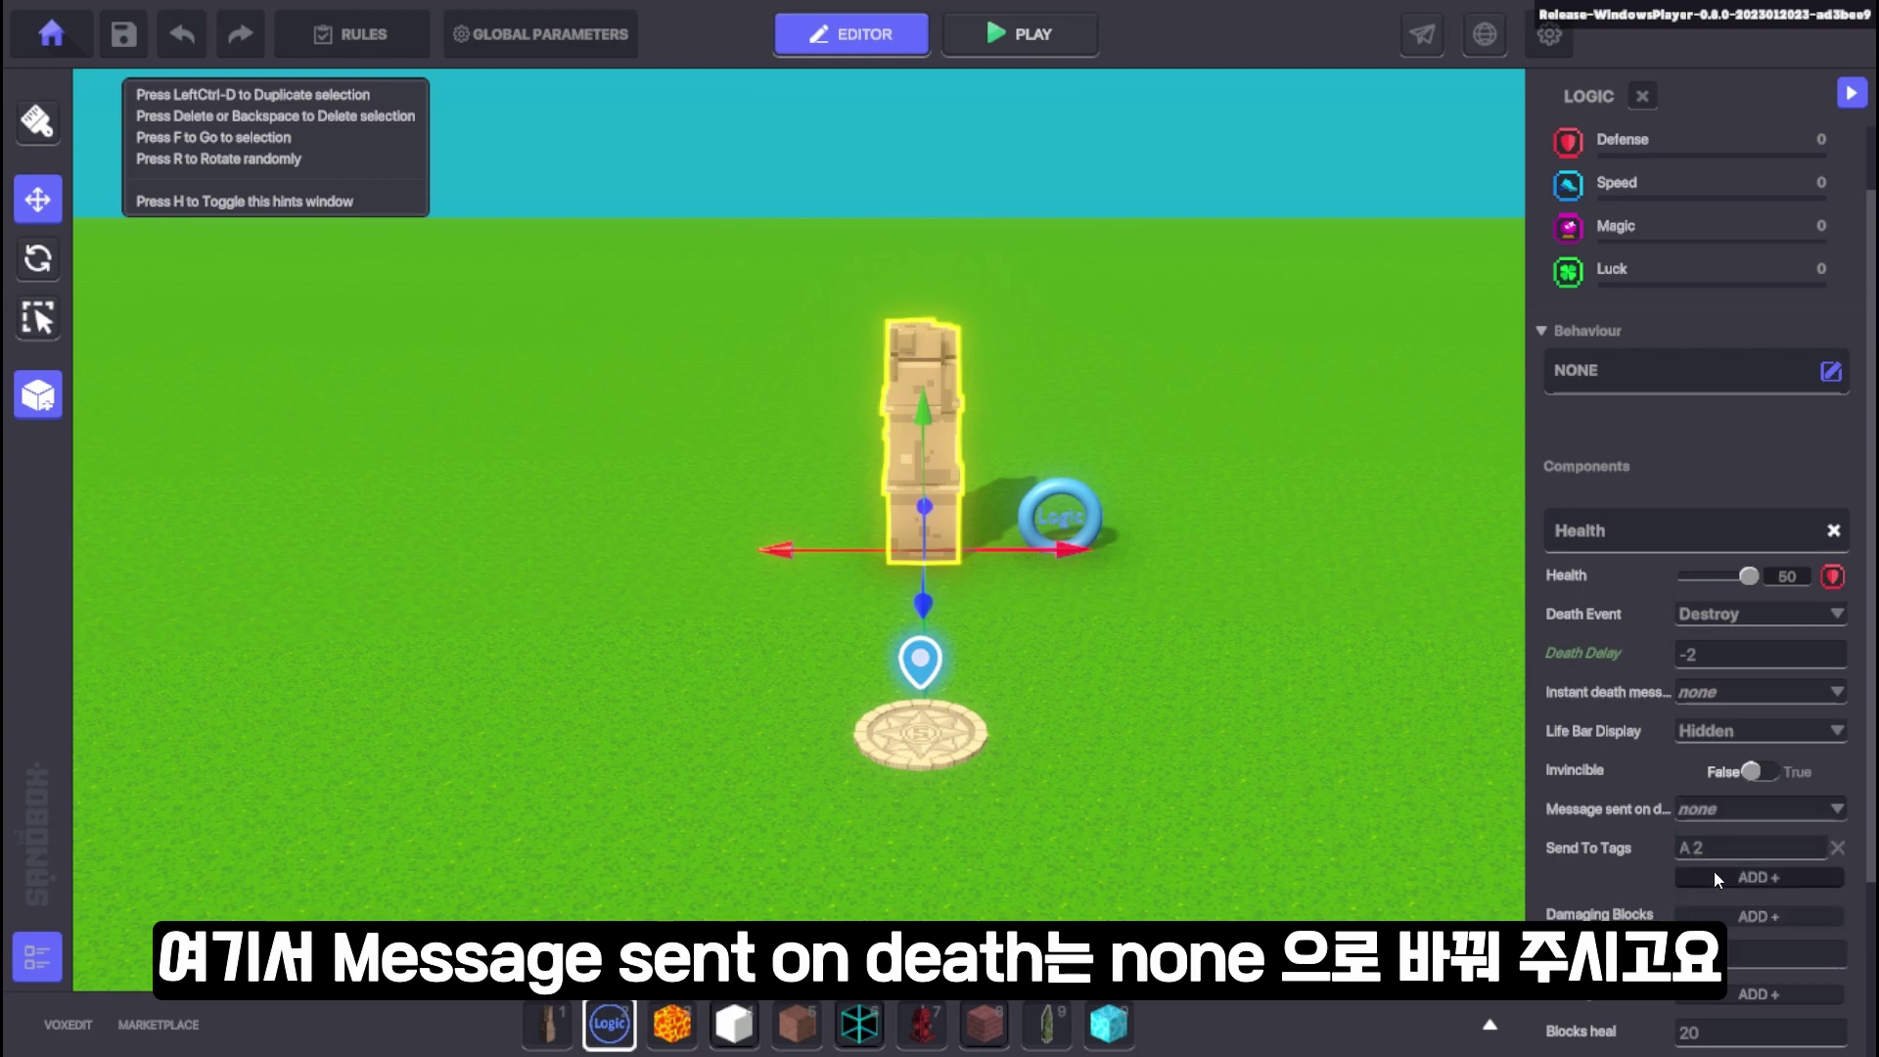
left_click(1837, 847)
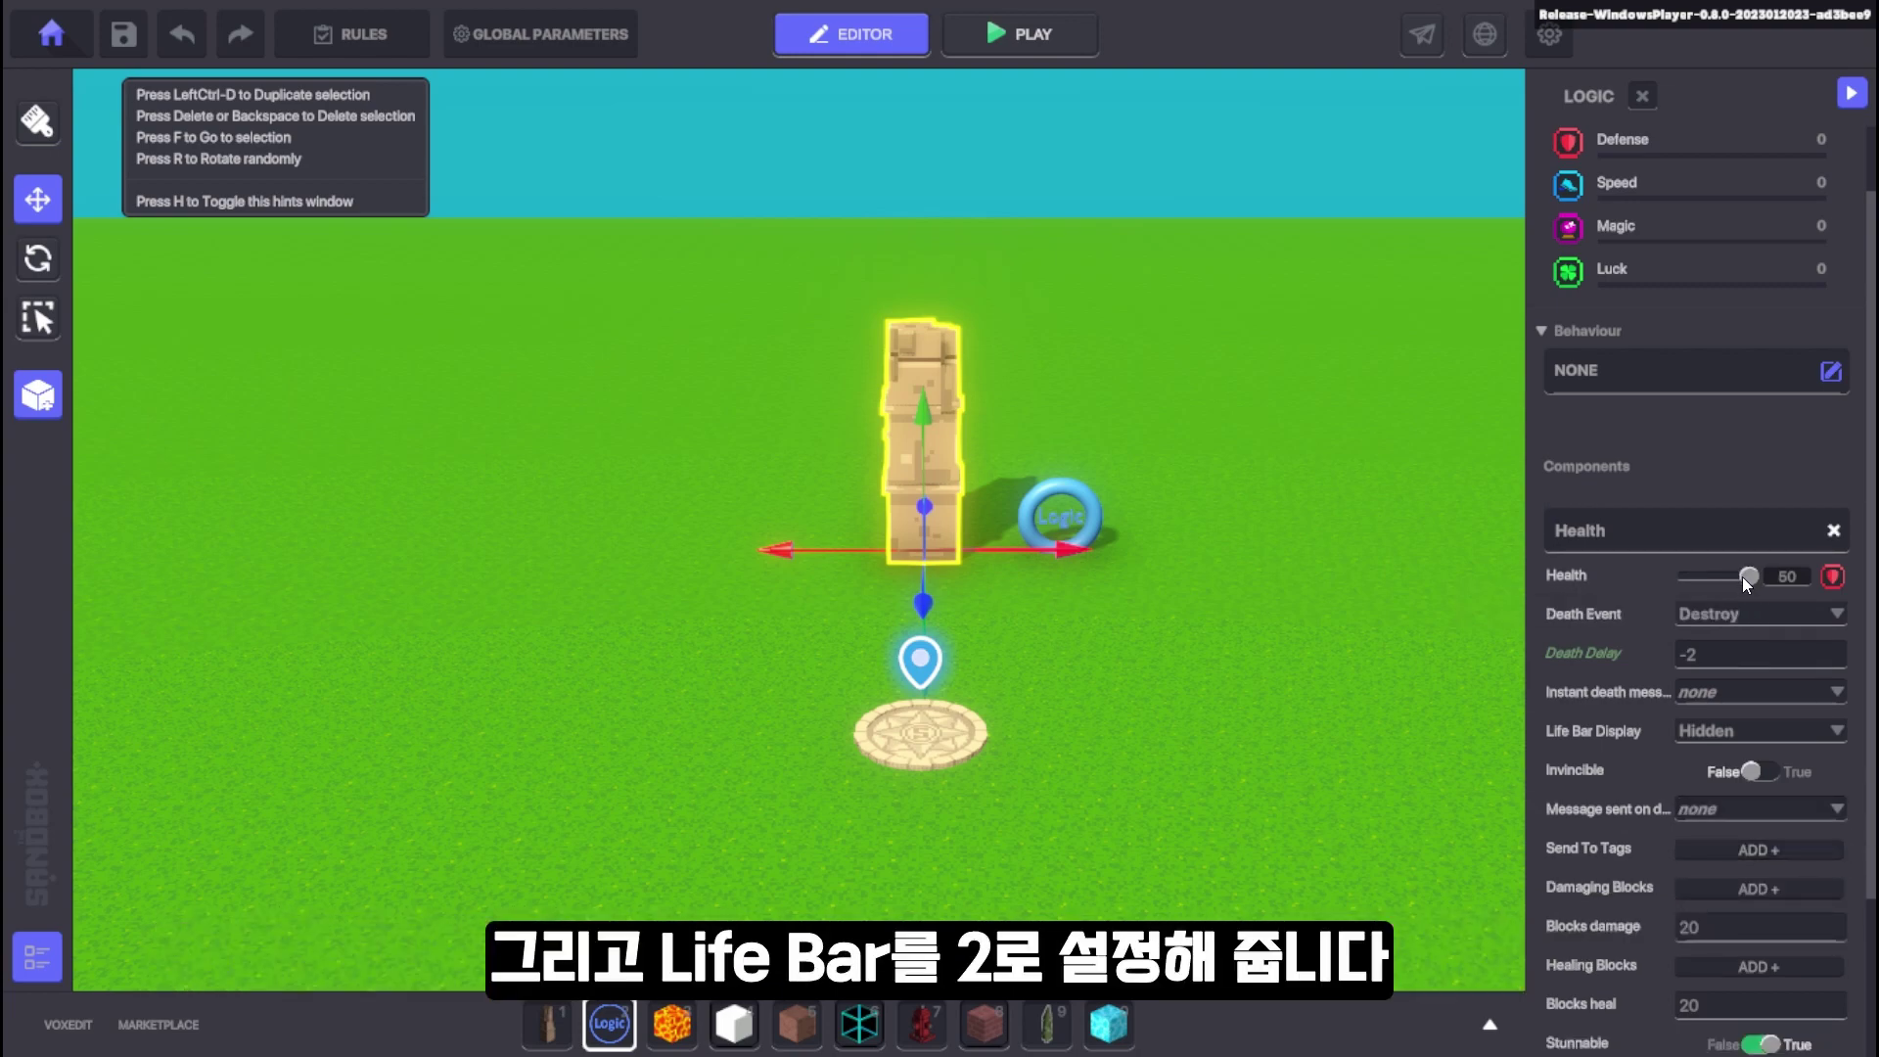
Step: Set the Ancient Pillar's Health to 2 and duplicate the pillar
left_click(1853, 584)
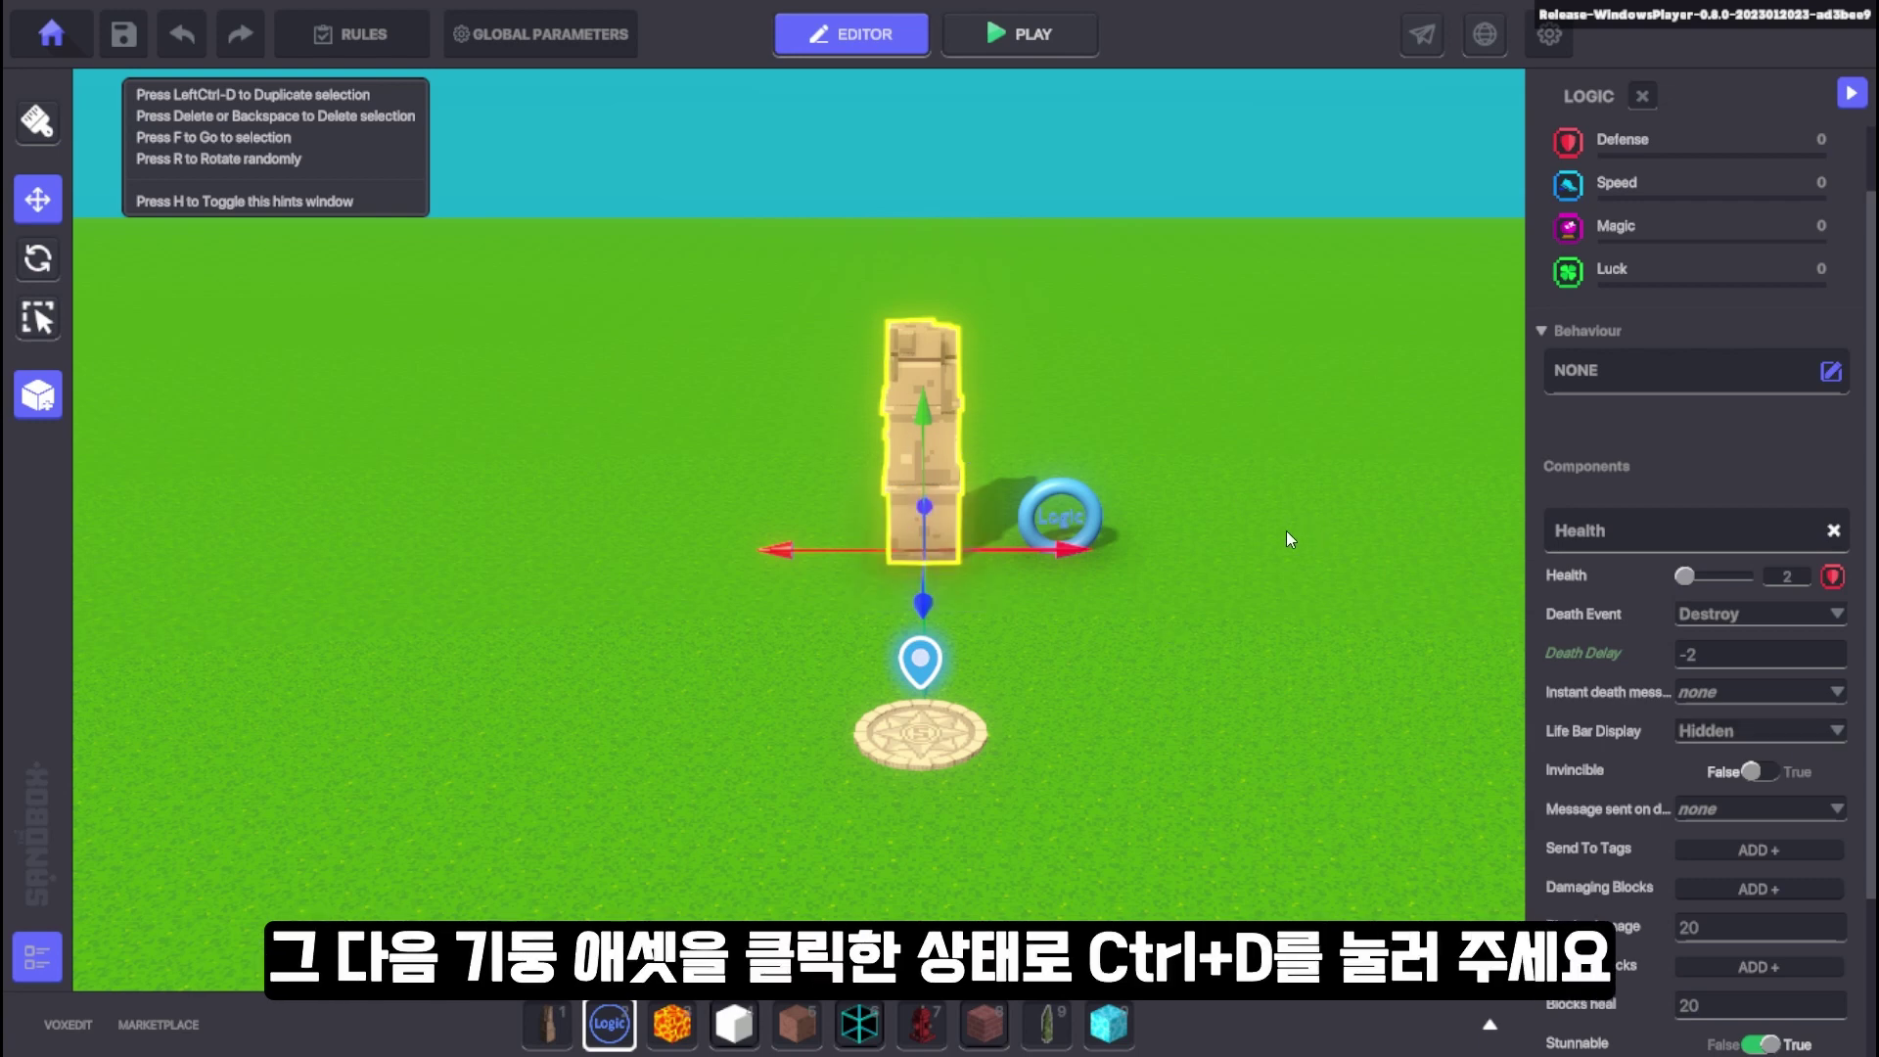
key("ctrl+d")
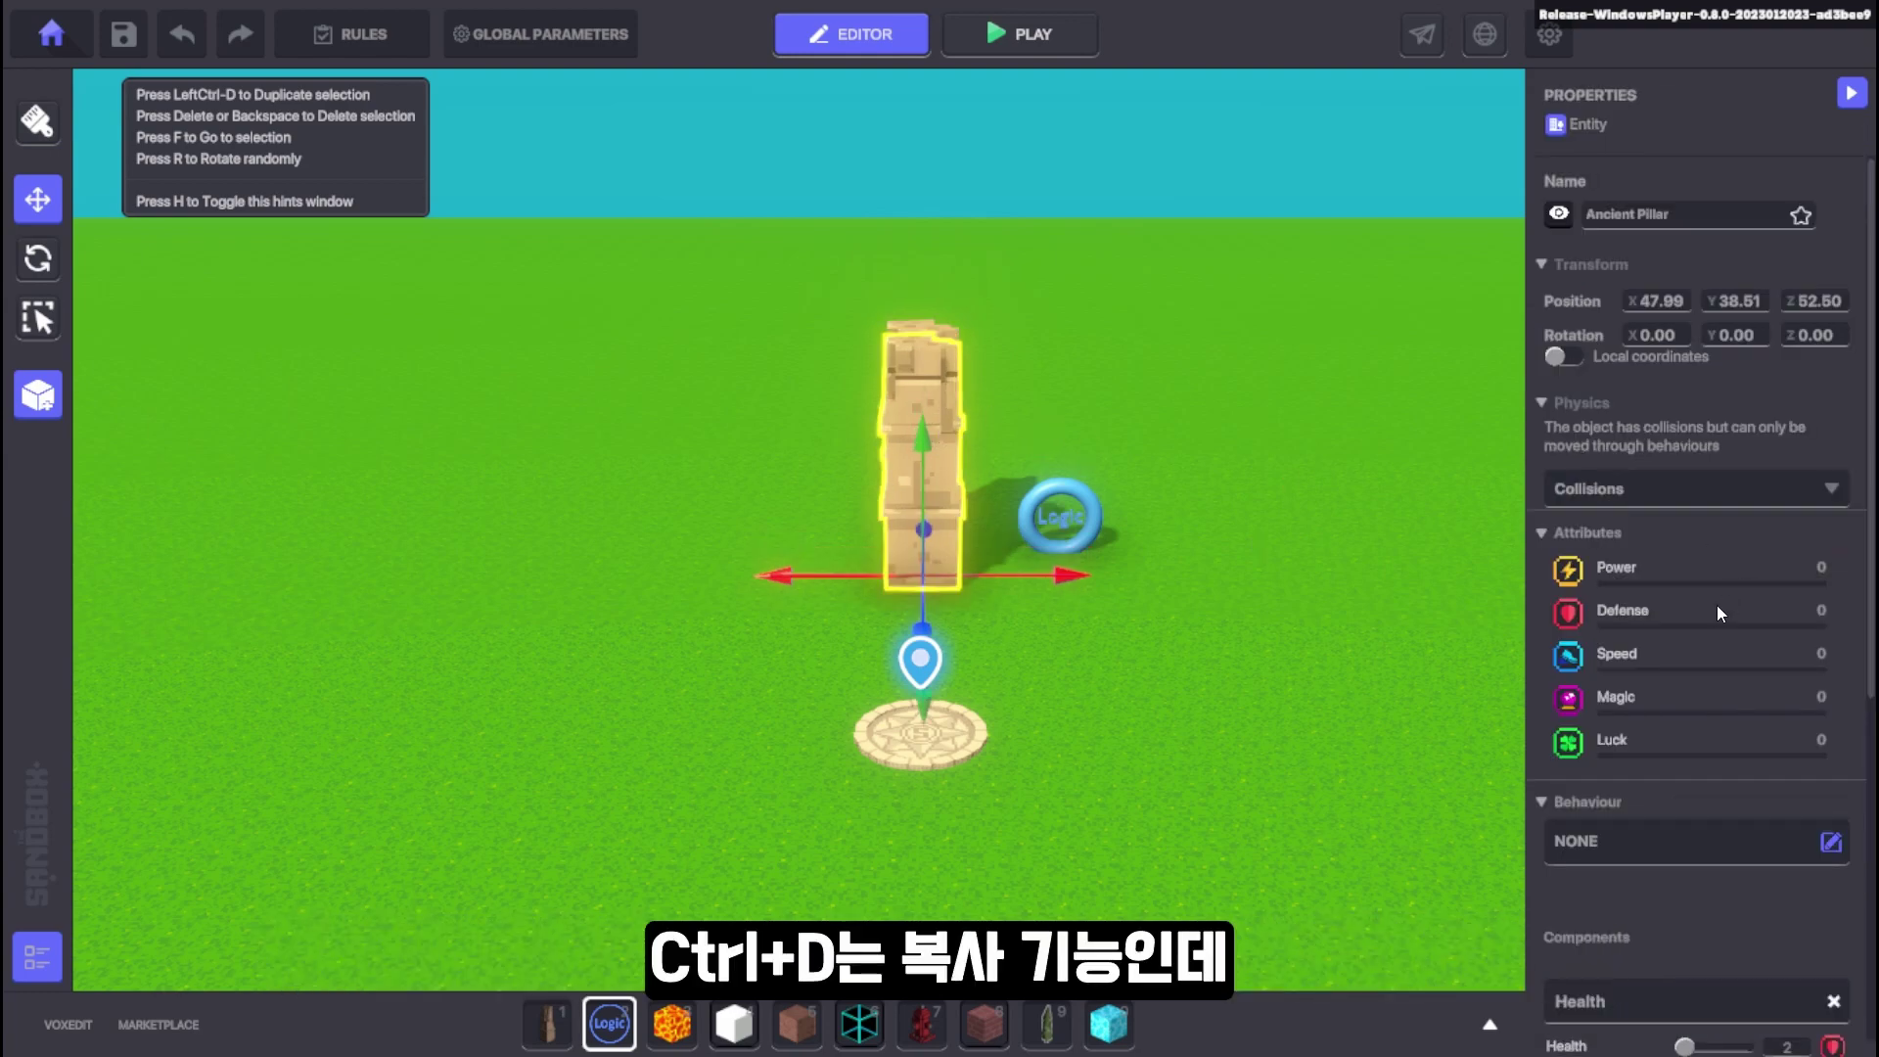
Step: Raise the duplicated pillar to Y 41.66 and Z 53.50 so it stands aligned on top of the original
scroll(1702, 686, "down", 3)
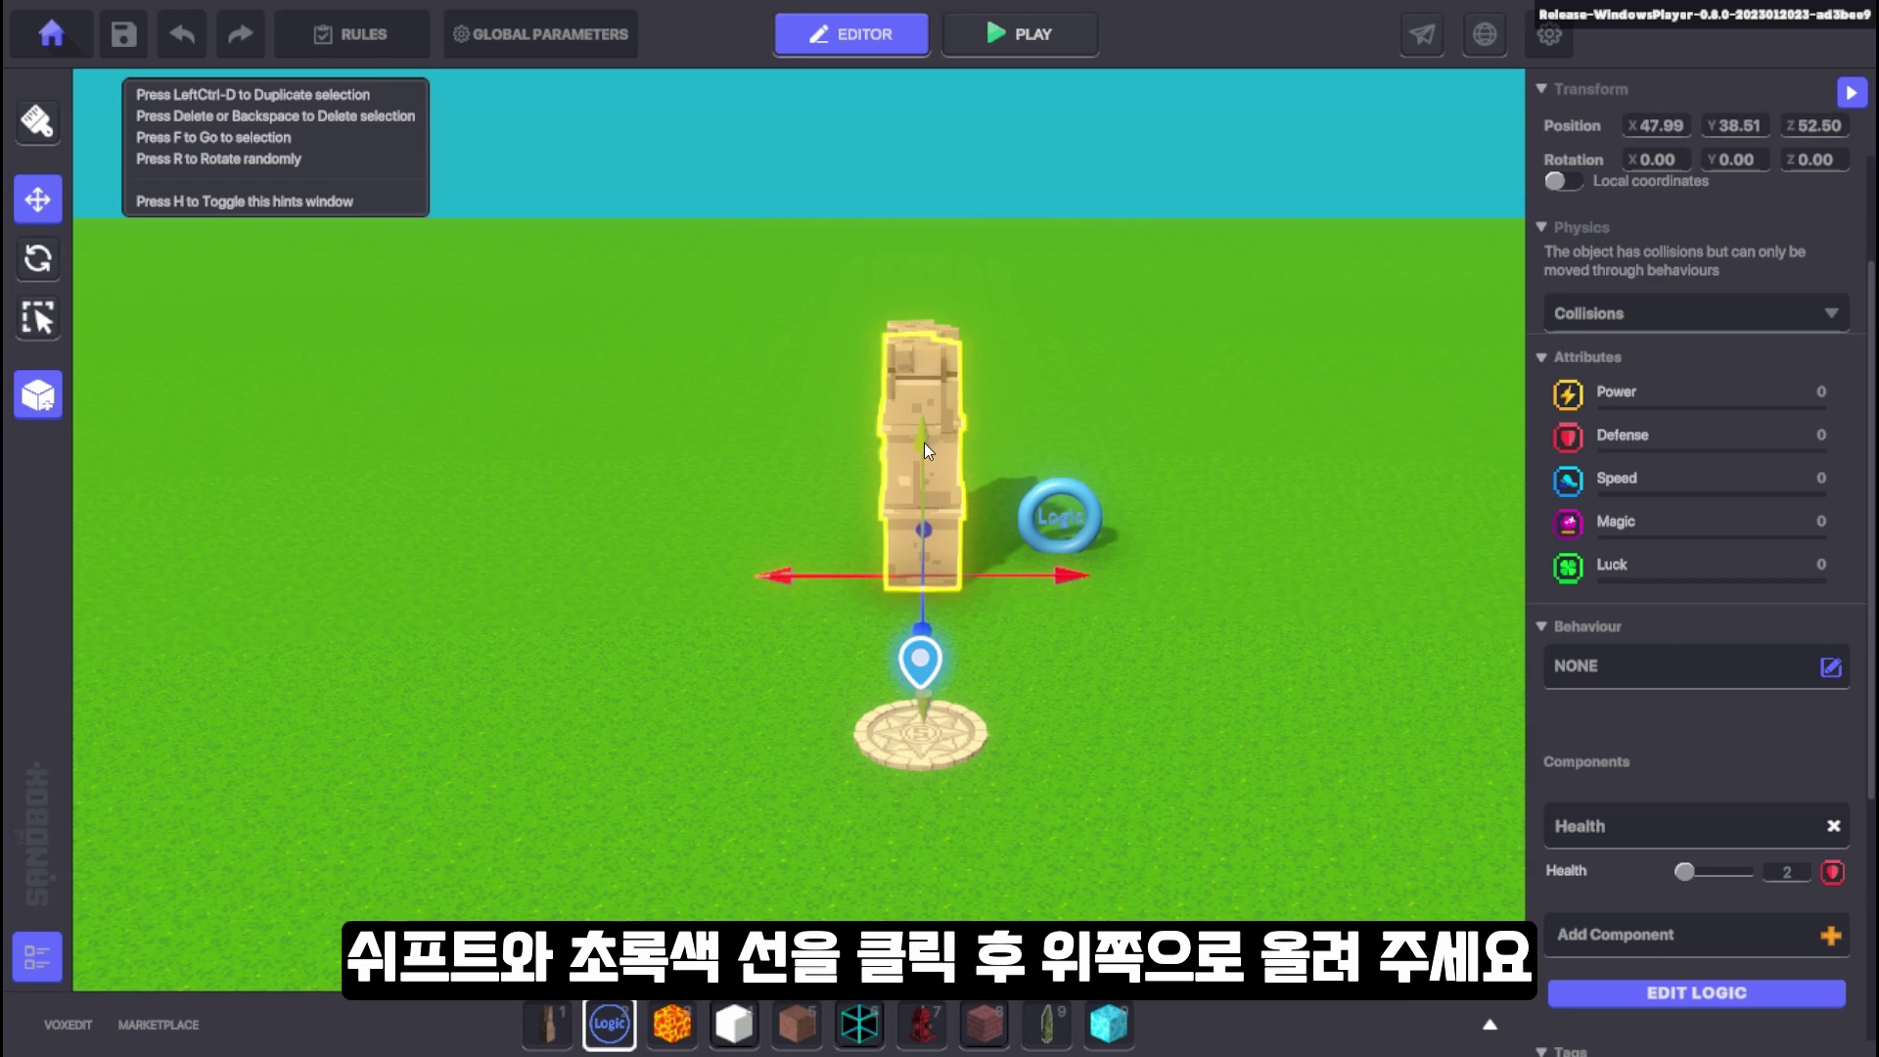
left_click_drag(923, 441, 975, 190, "shift")
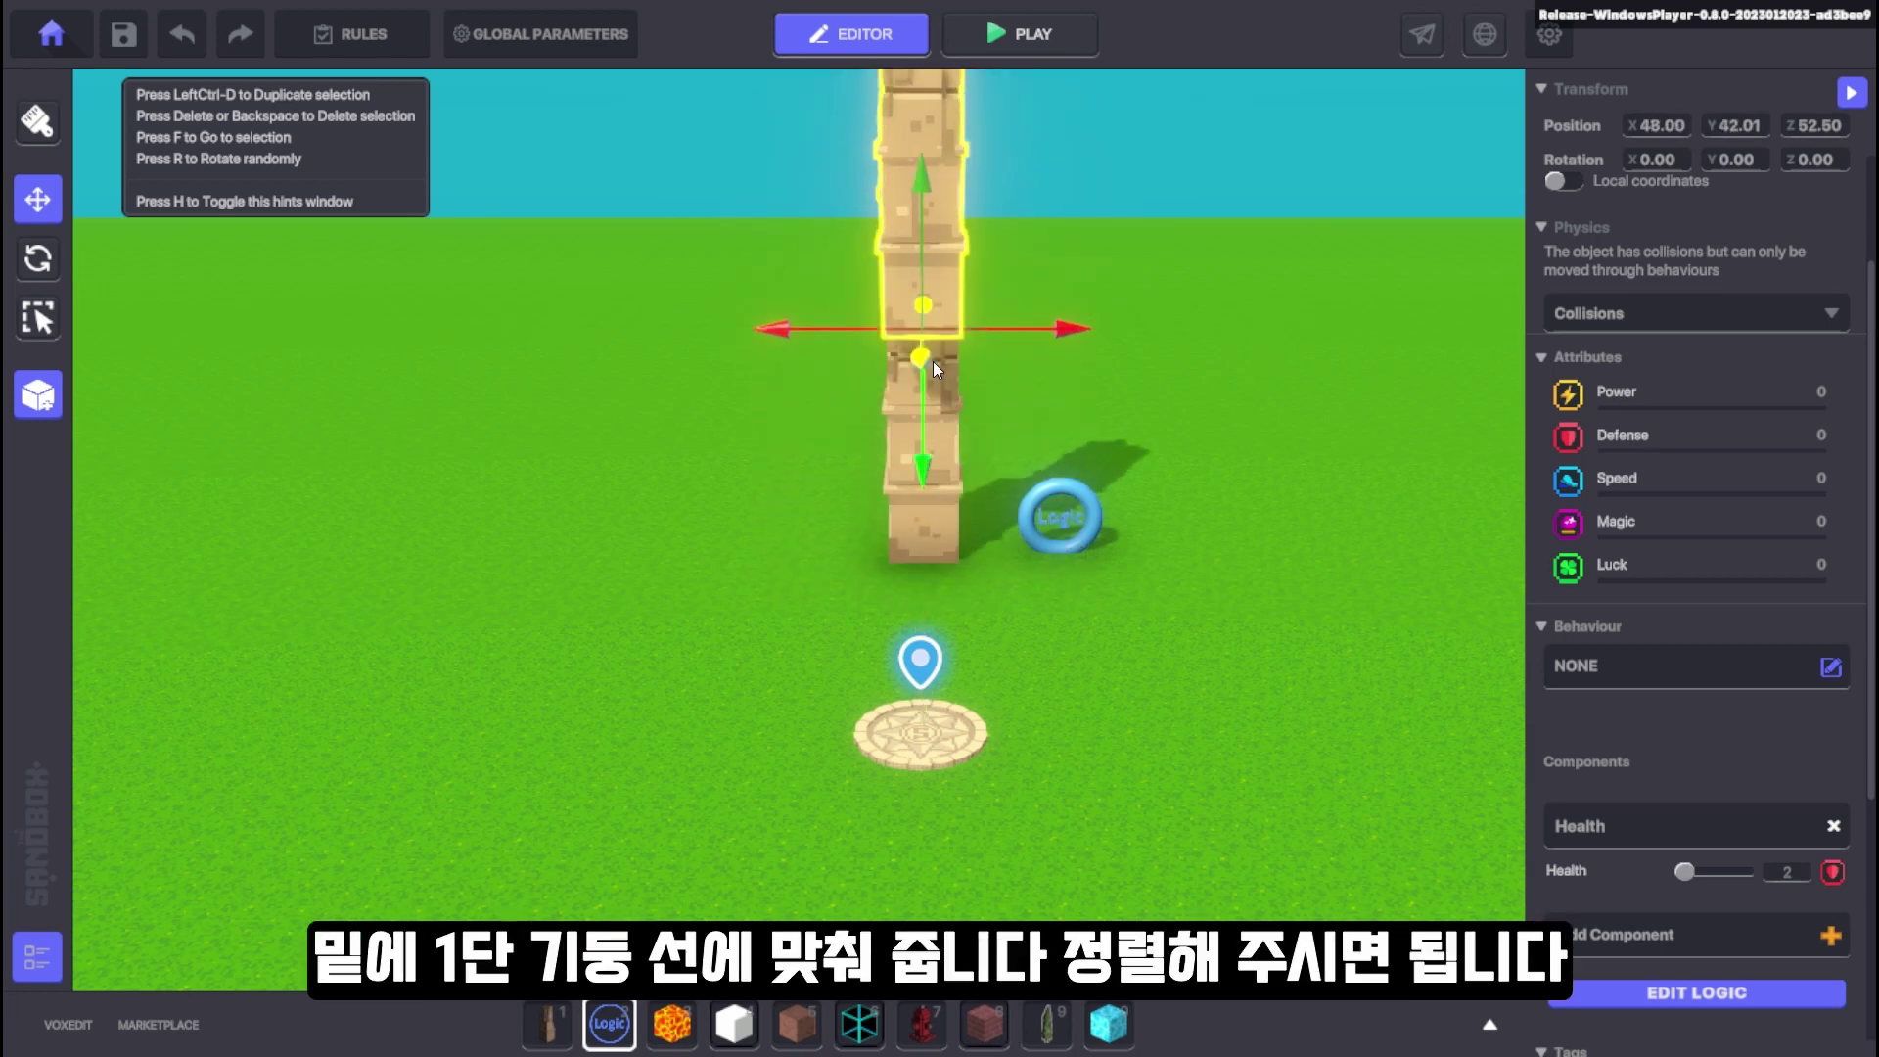
left_click_drag(931, 361, 928, 333)
right_click_drag(797, 425, 1203, 406)
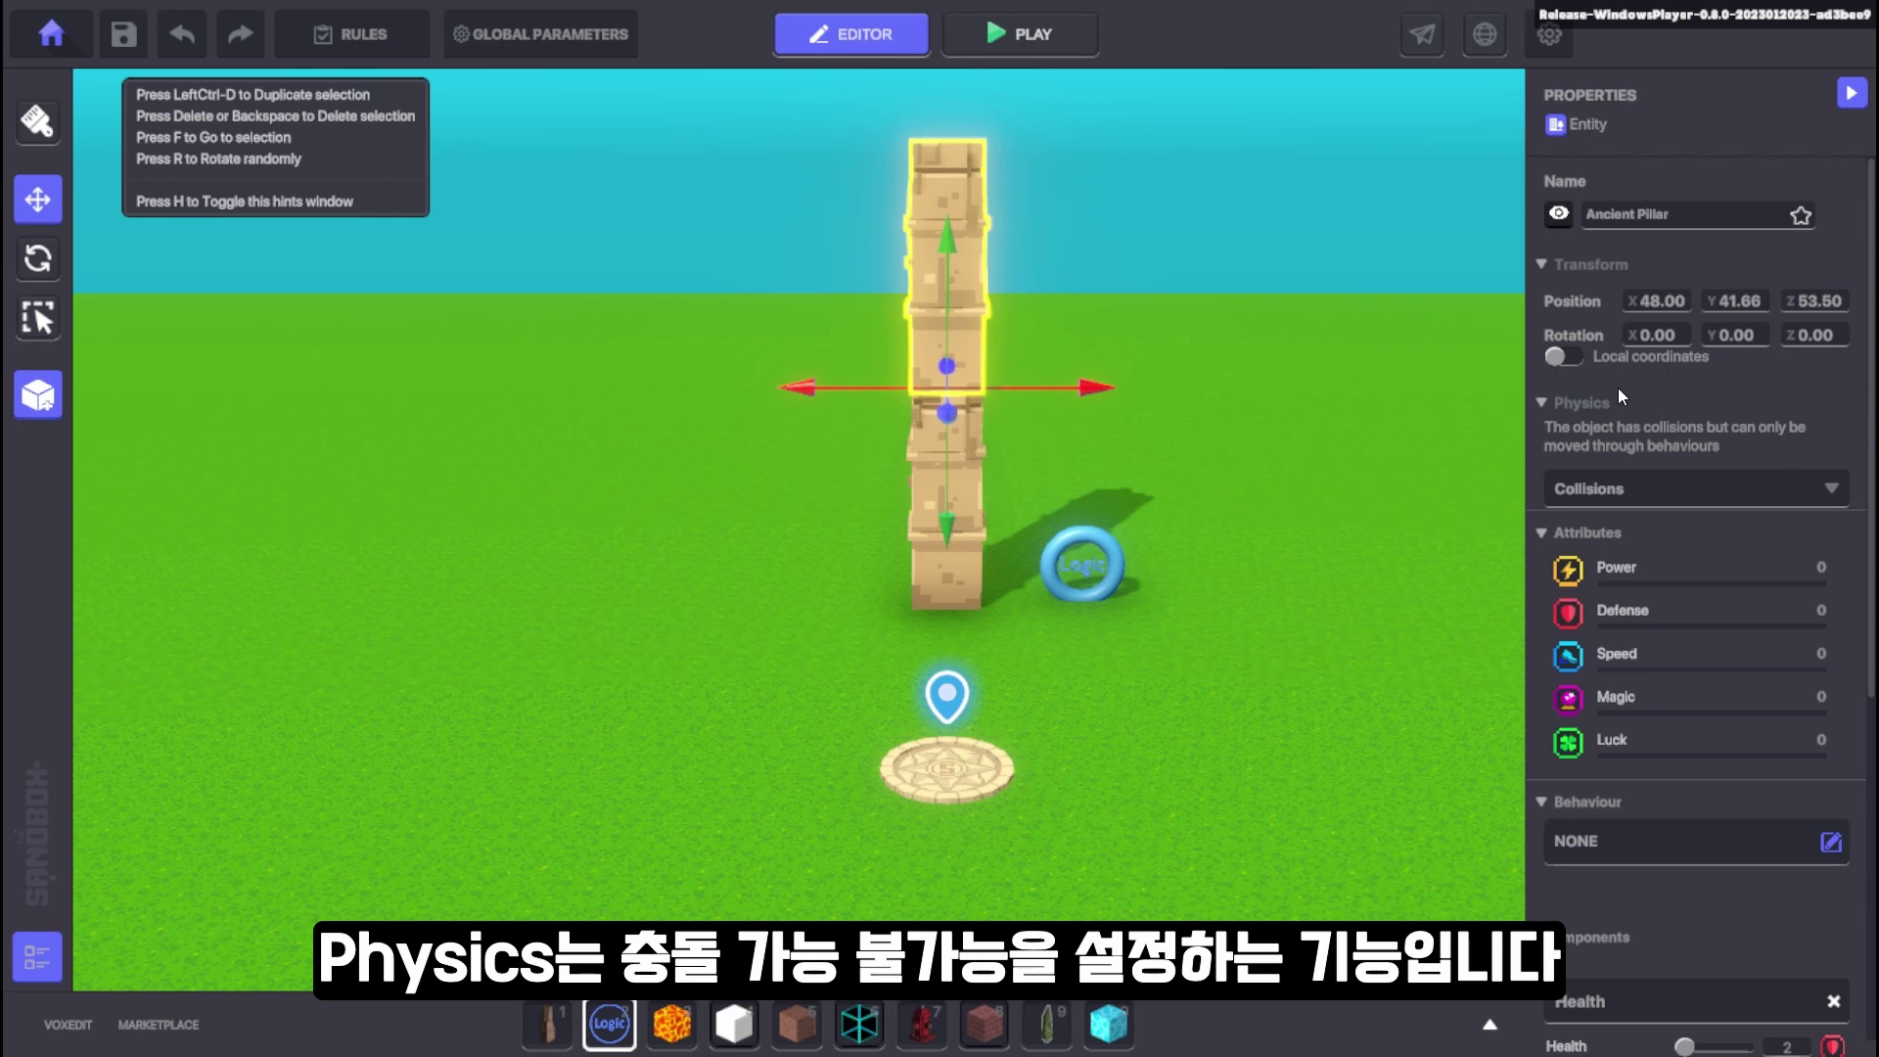
Step: Set the upper pillar's physics to Collisions + Gravity and give it the tag A 2
left_click(1628, 484)
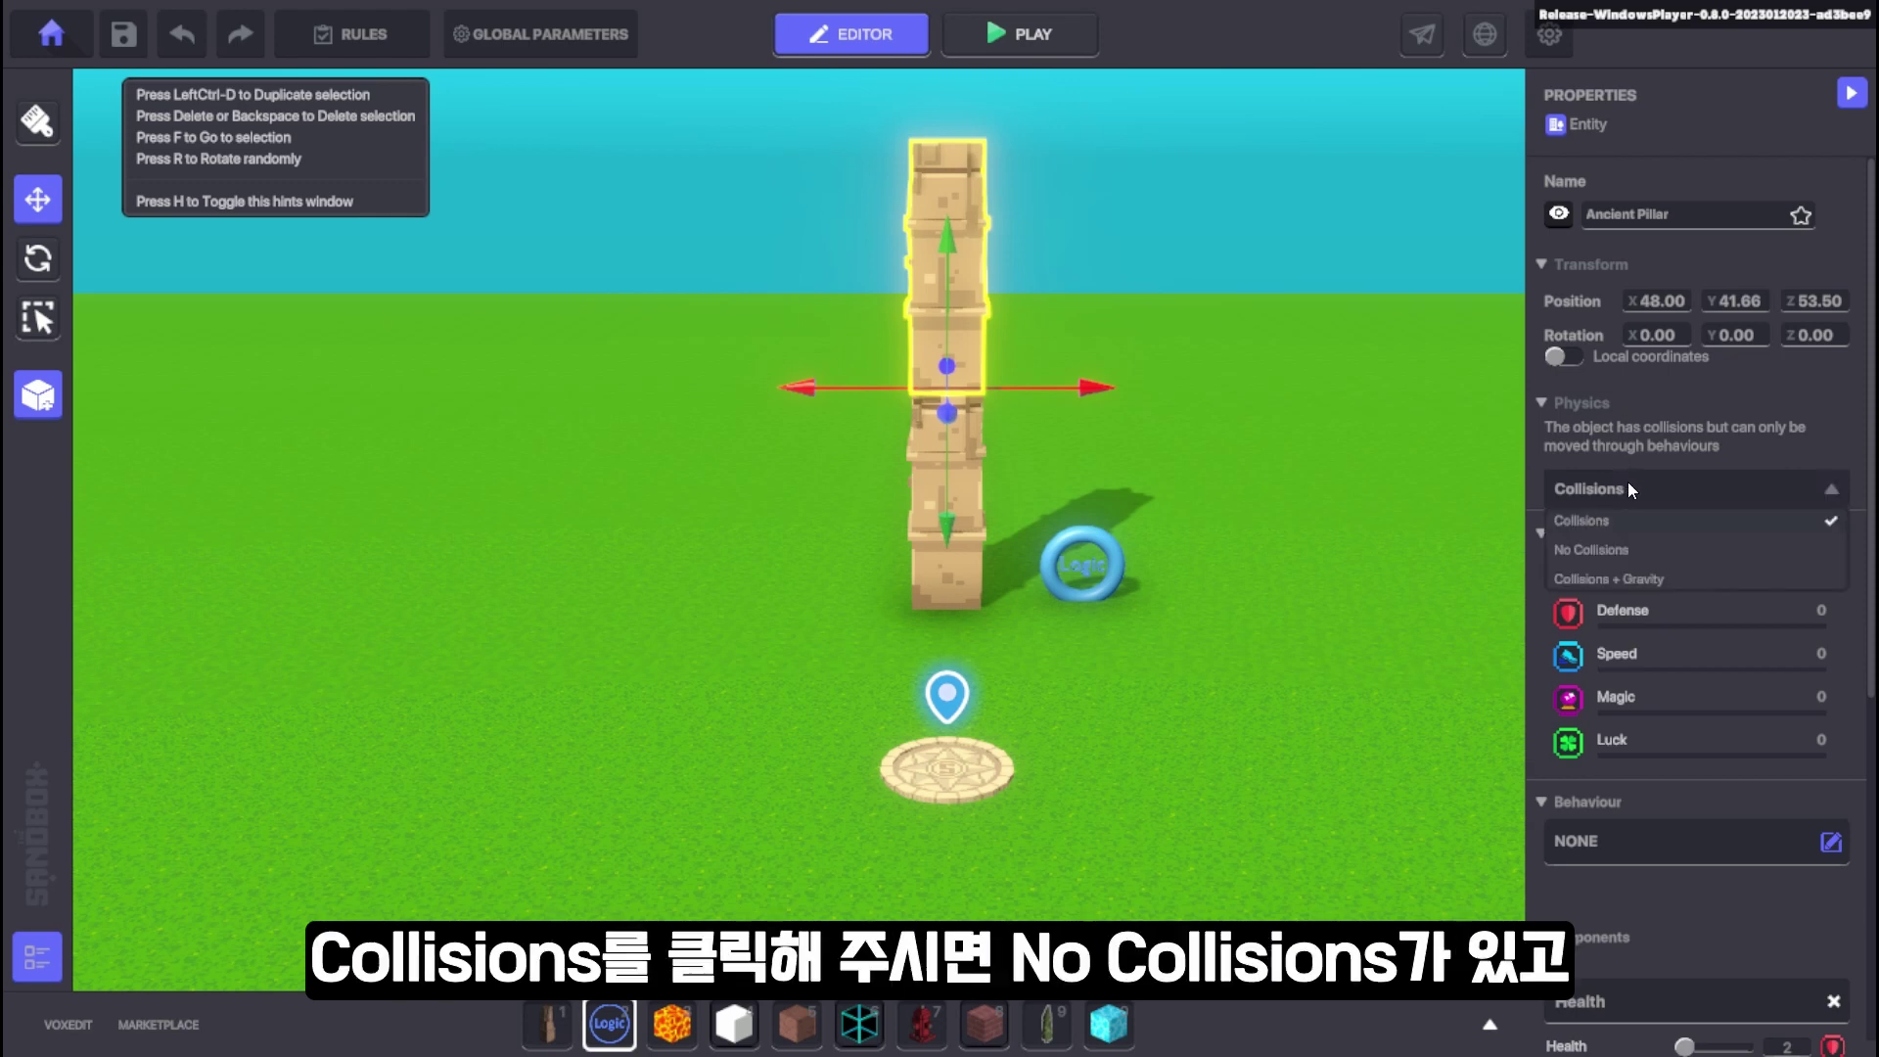
left_click(1623, 579)
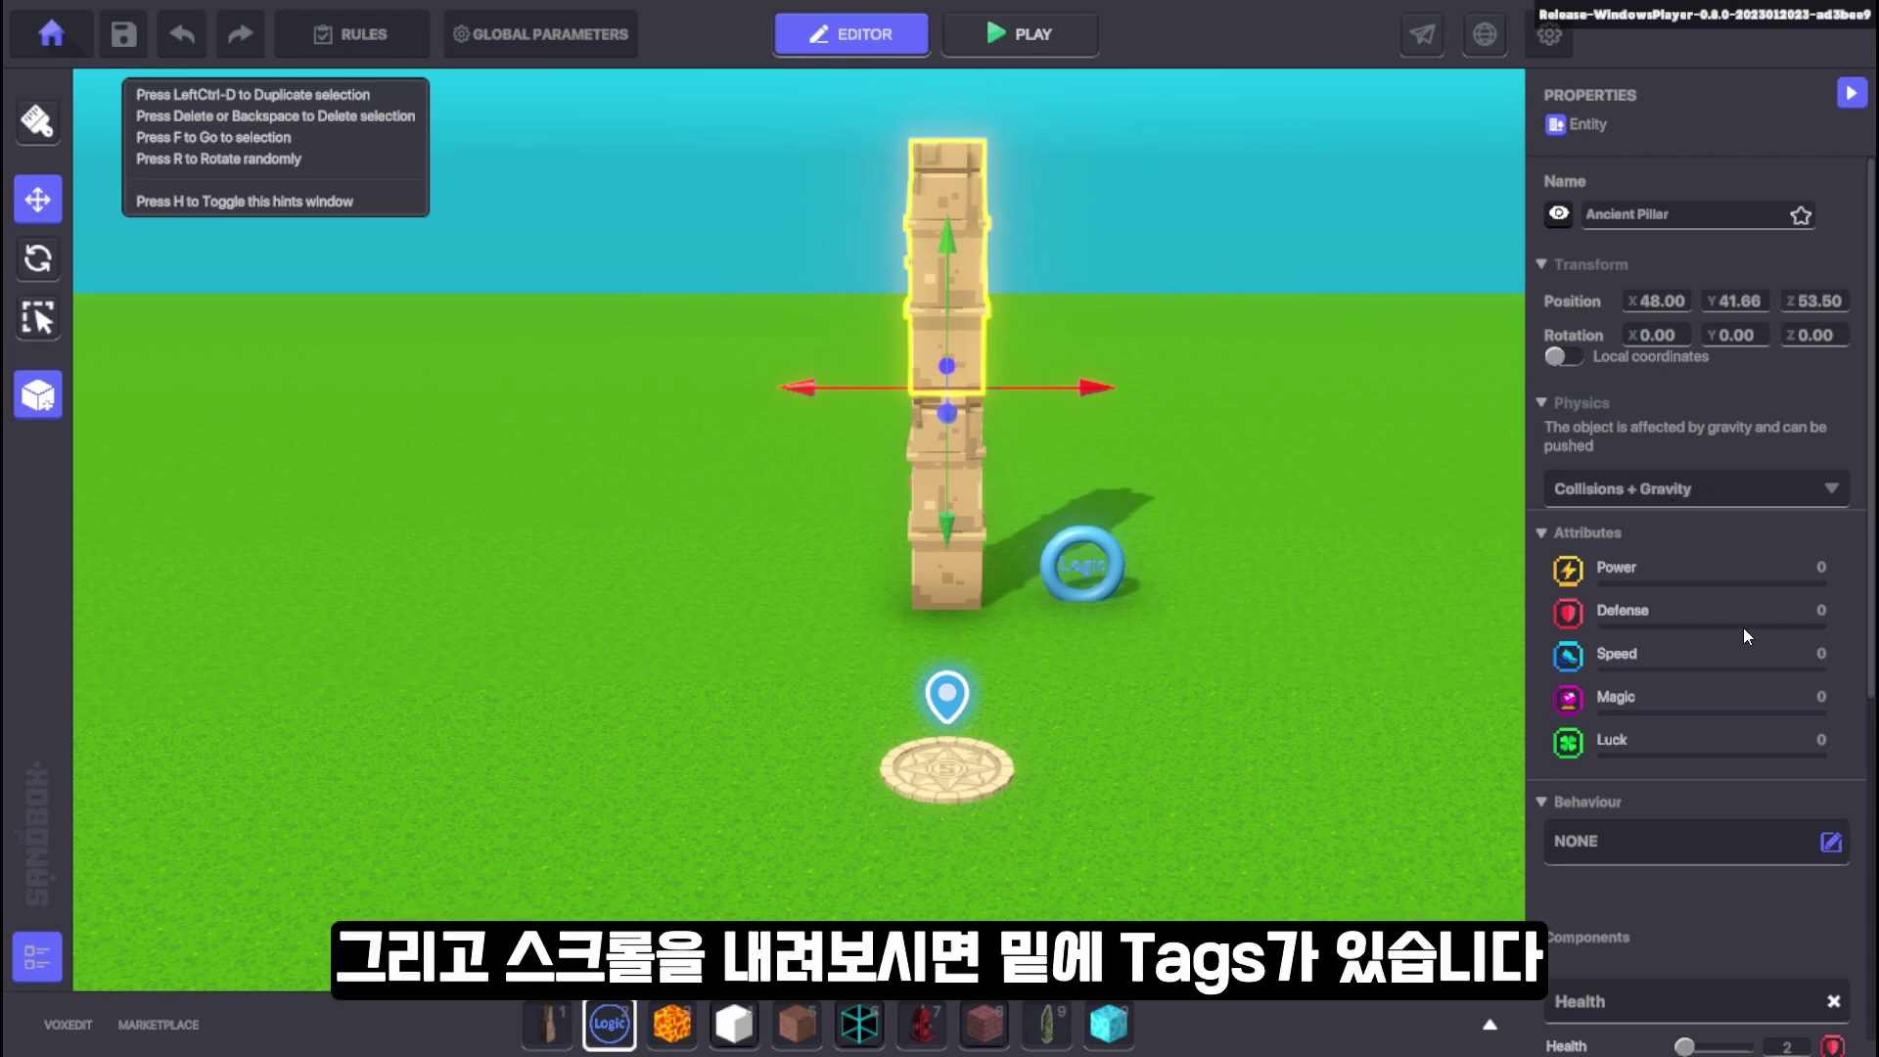
scroll(1743, 627, "down", 5)
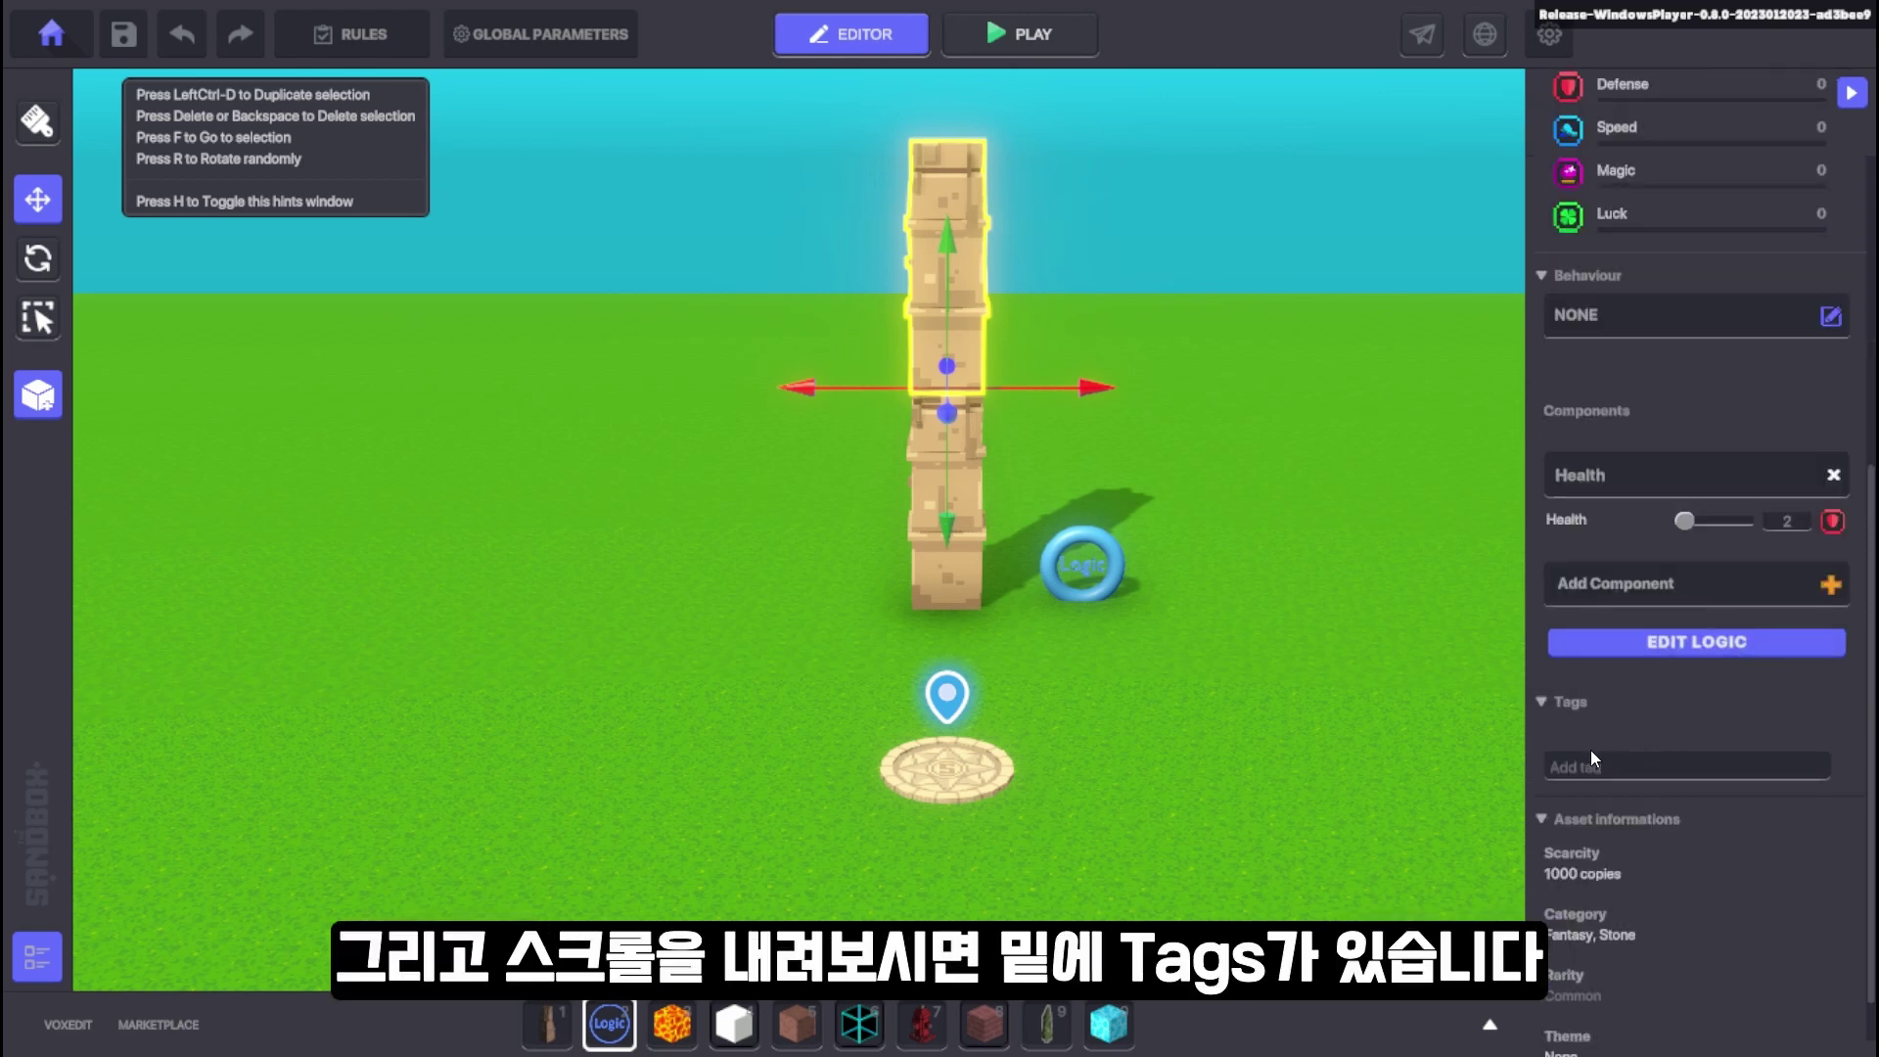
left_click(1610, 770)
type("A2")
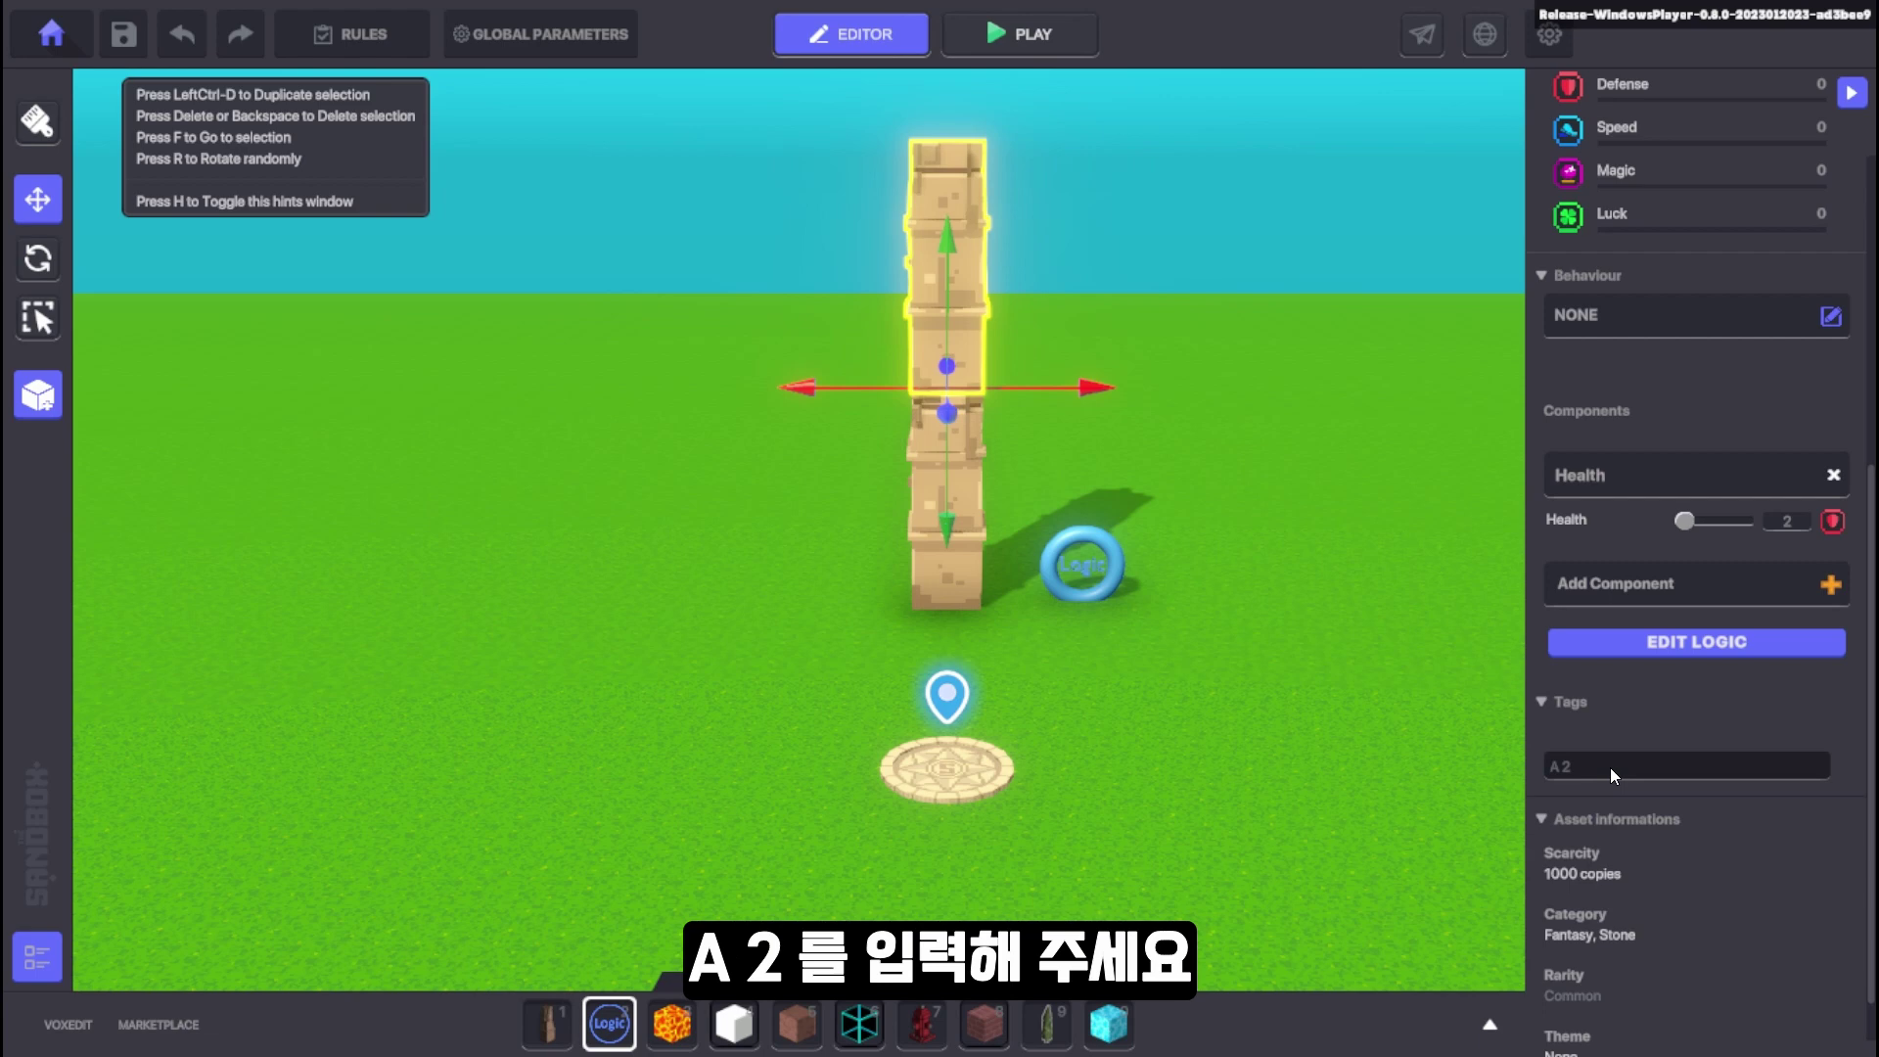
key("Return")
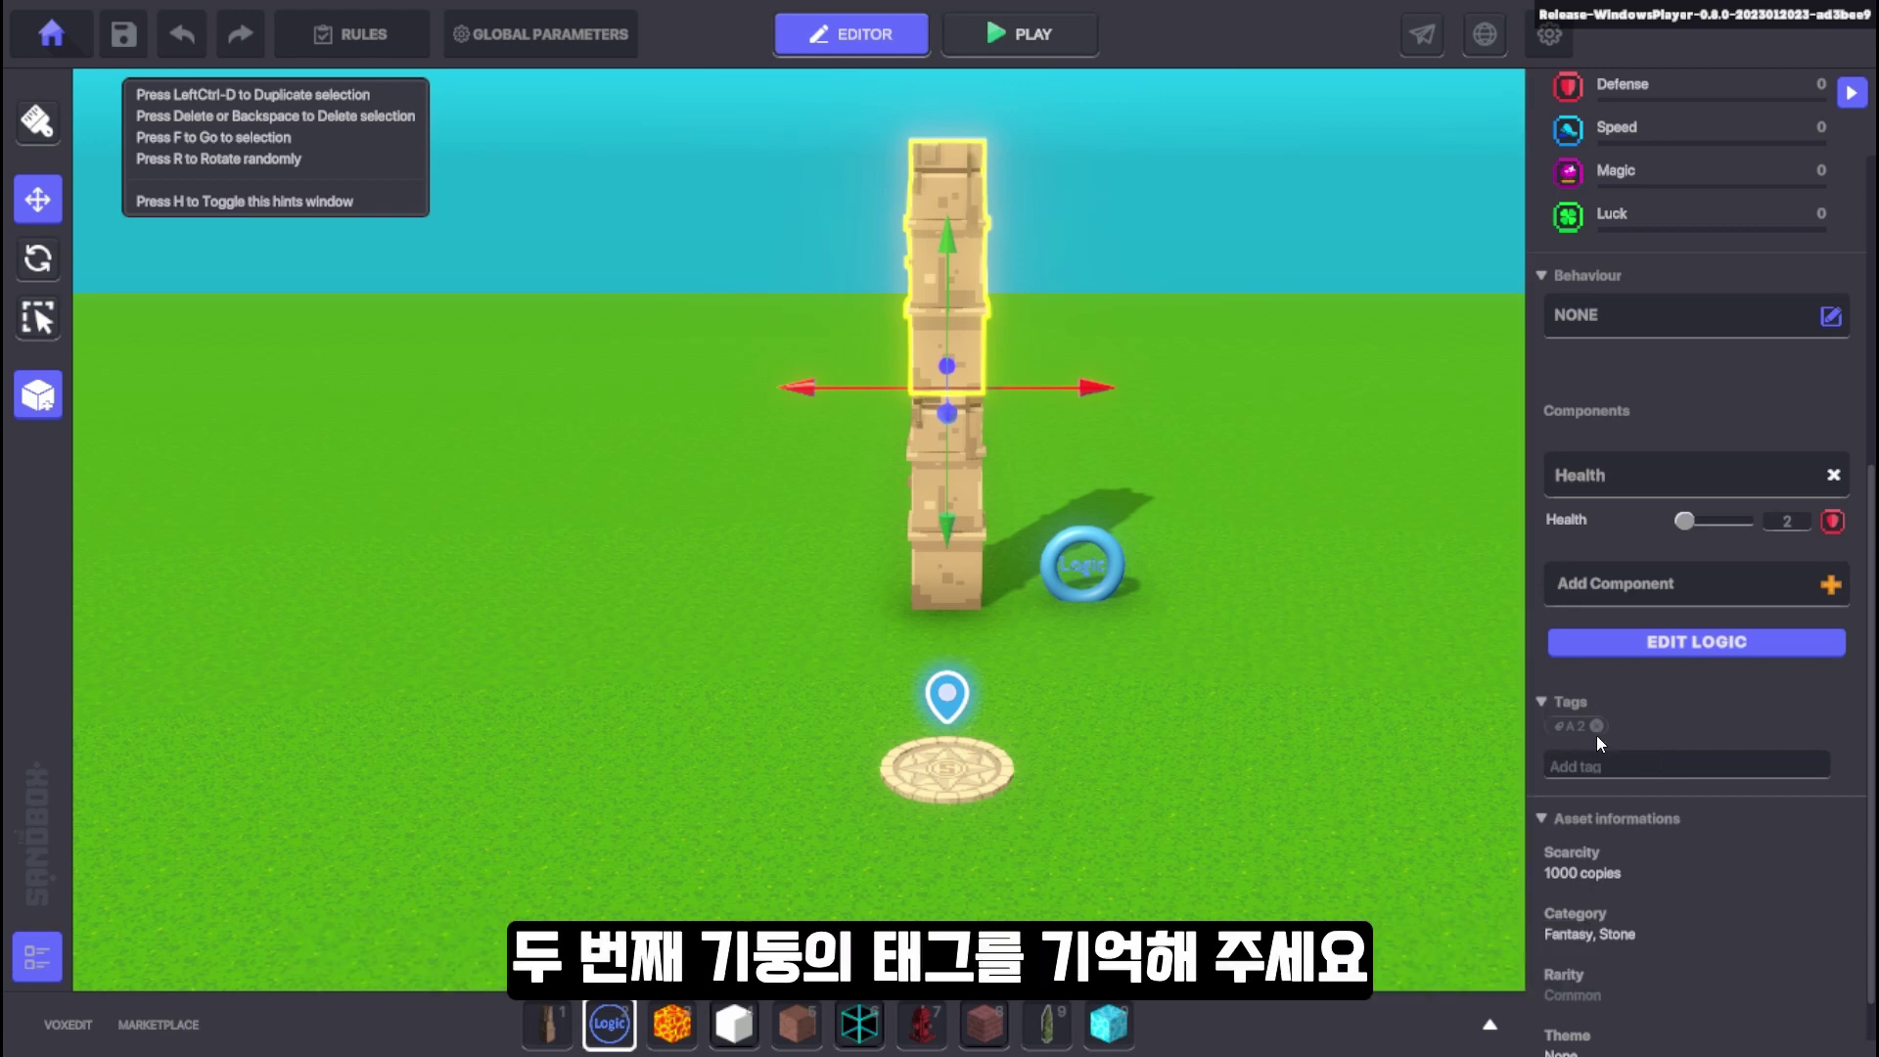
Step: Open the Logic Asset's logic for editing and add a Speaker component
left_click(1106, 587)
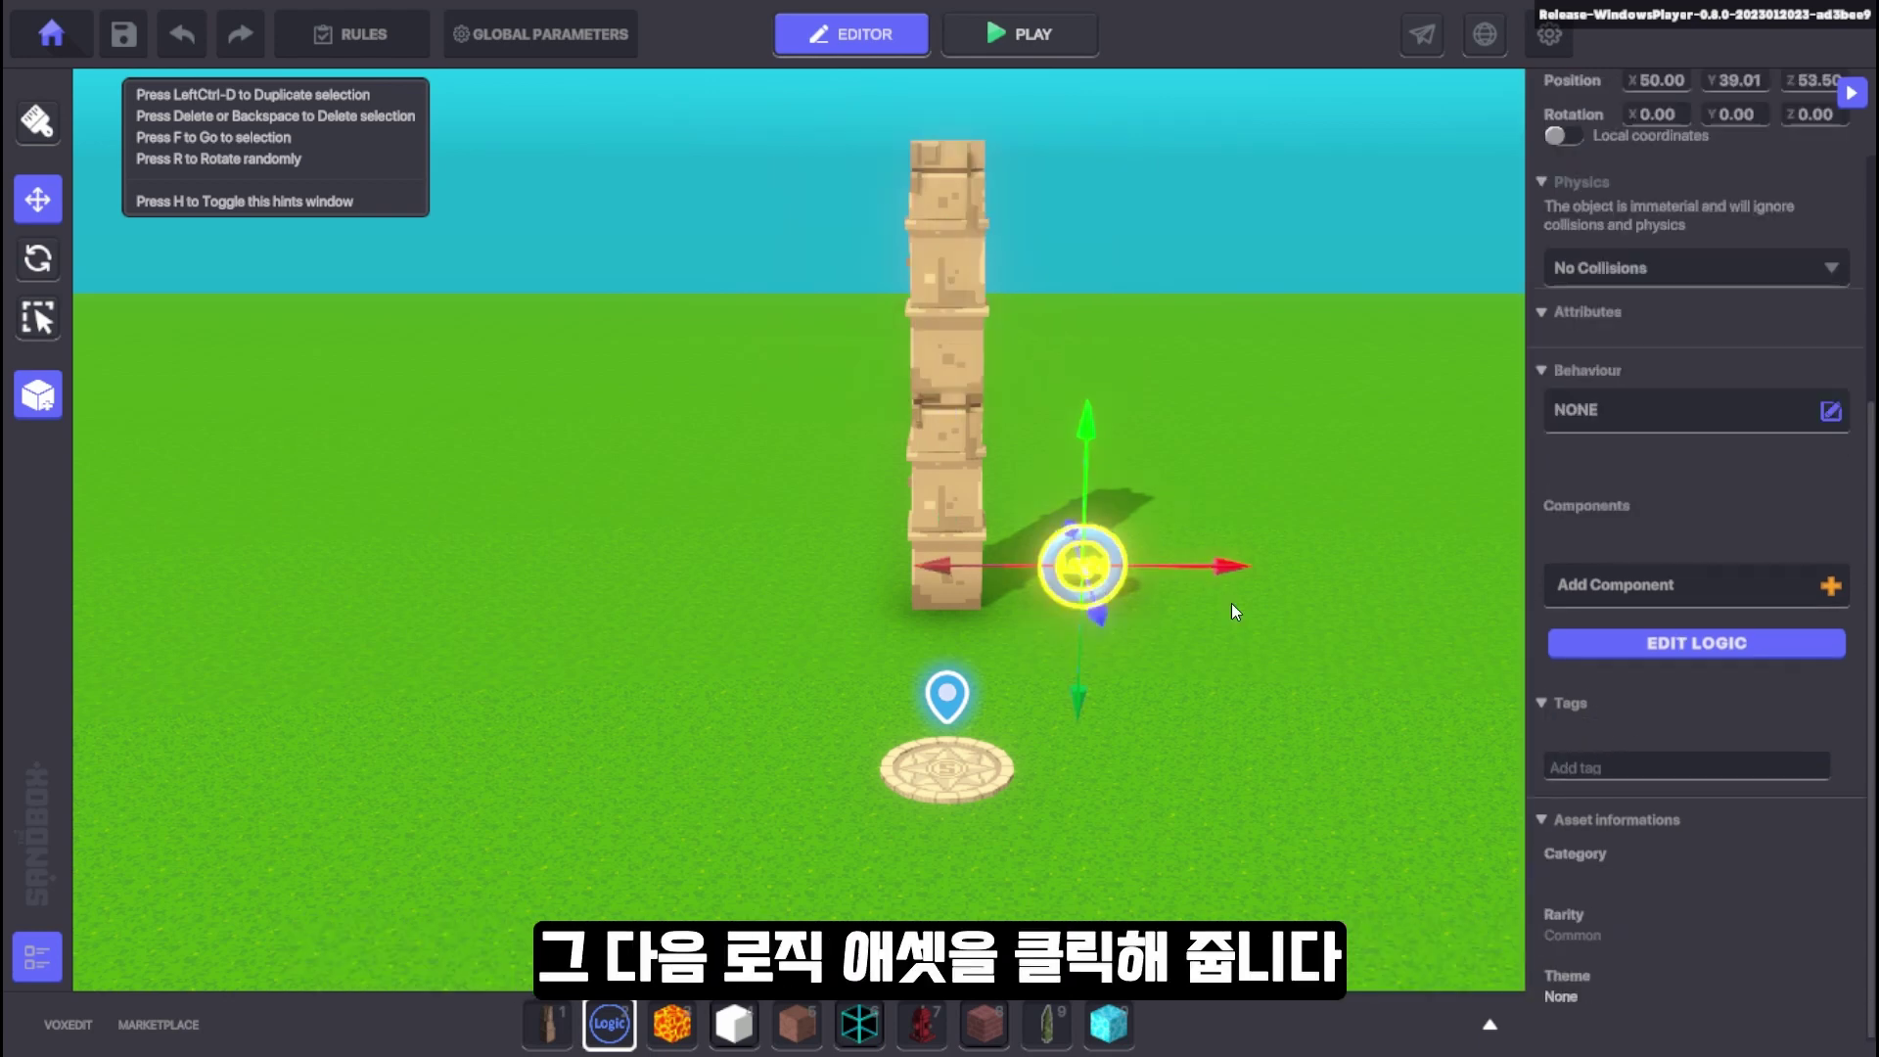
left_click(1701, 645)
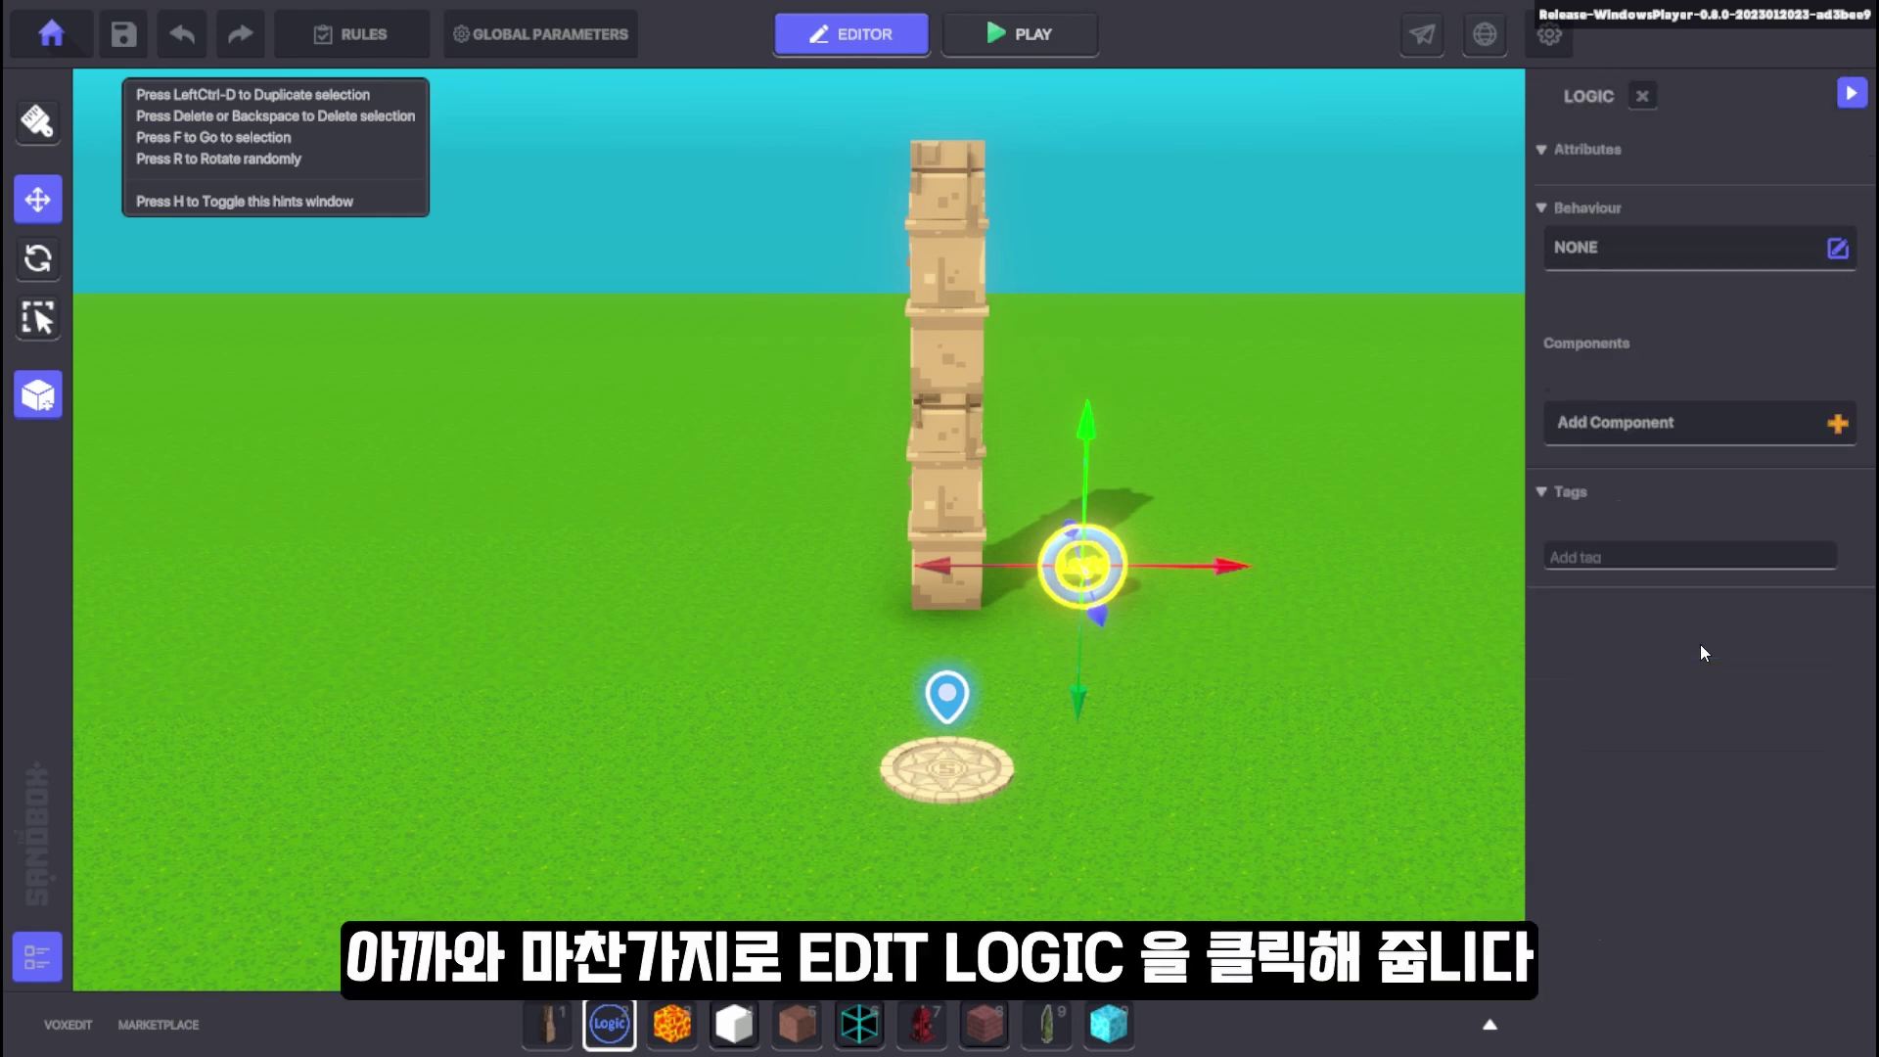
left_click(1673, 422)
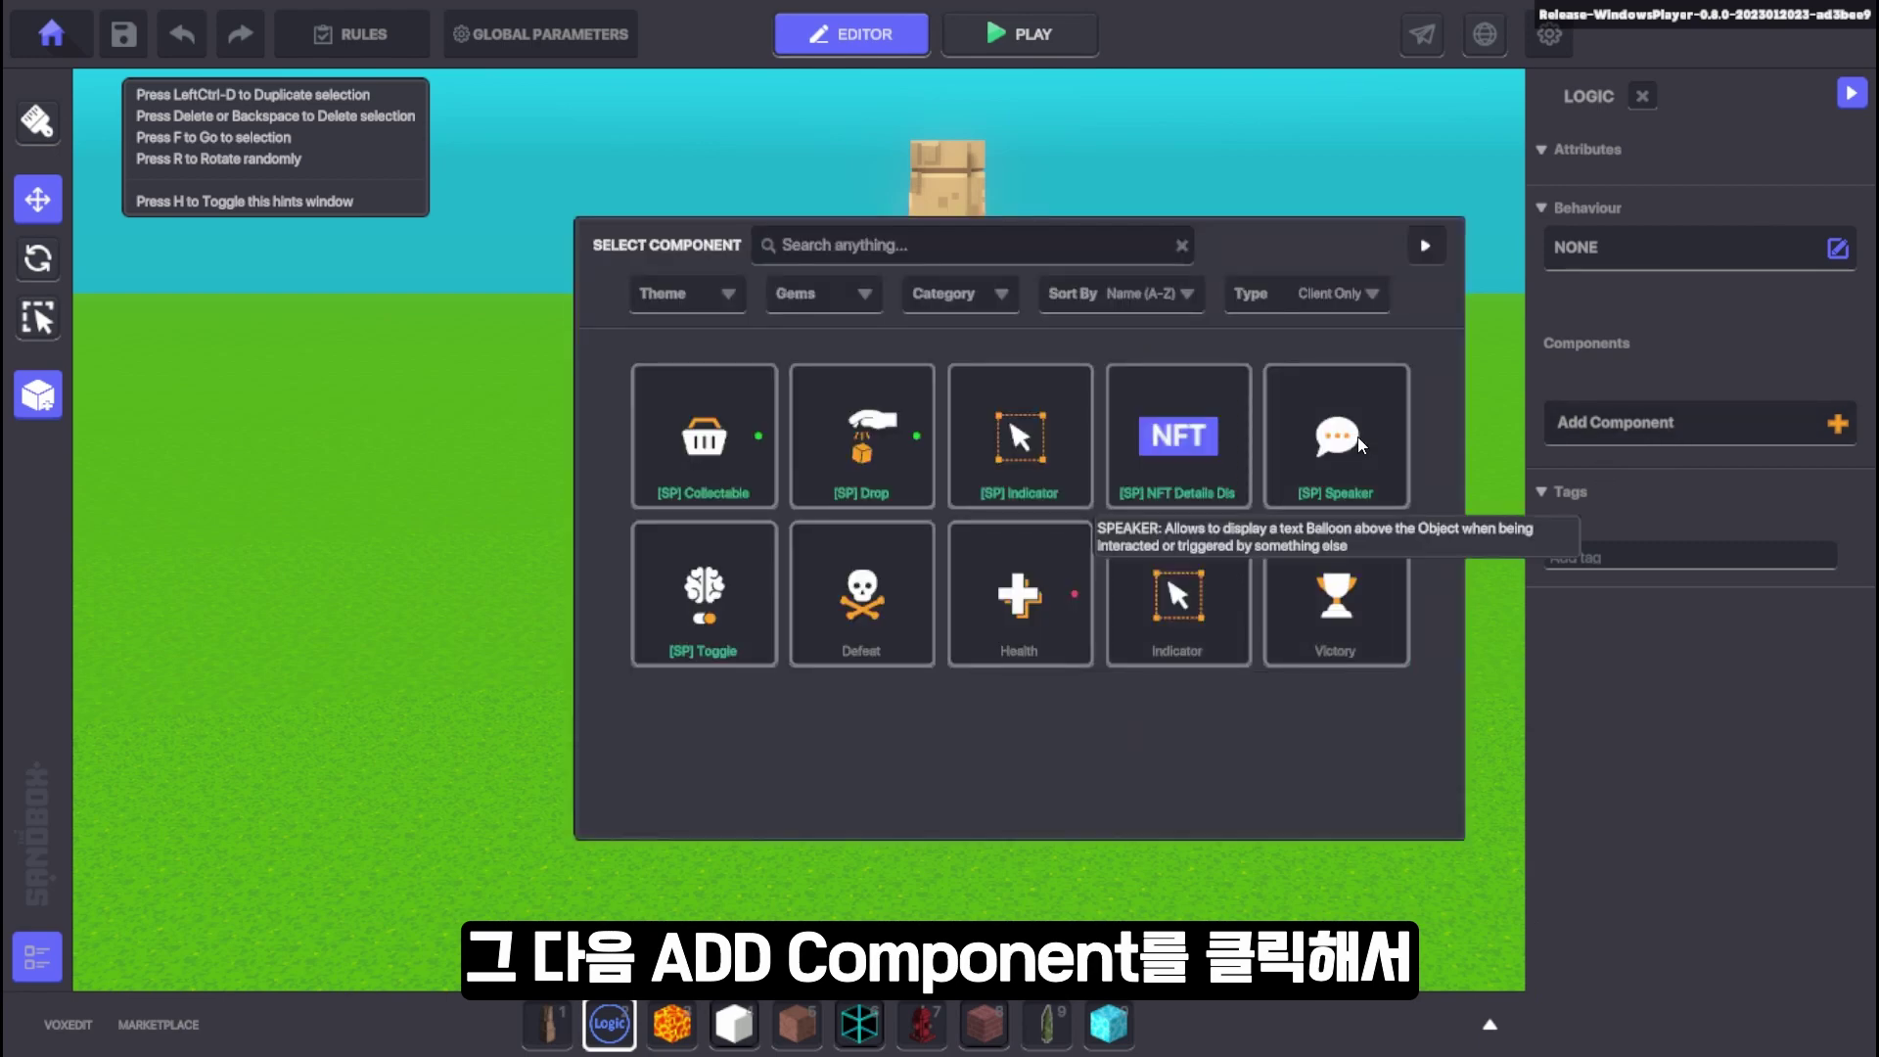
left_click(1344, 453)
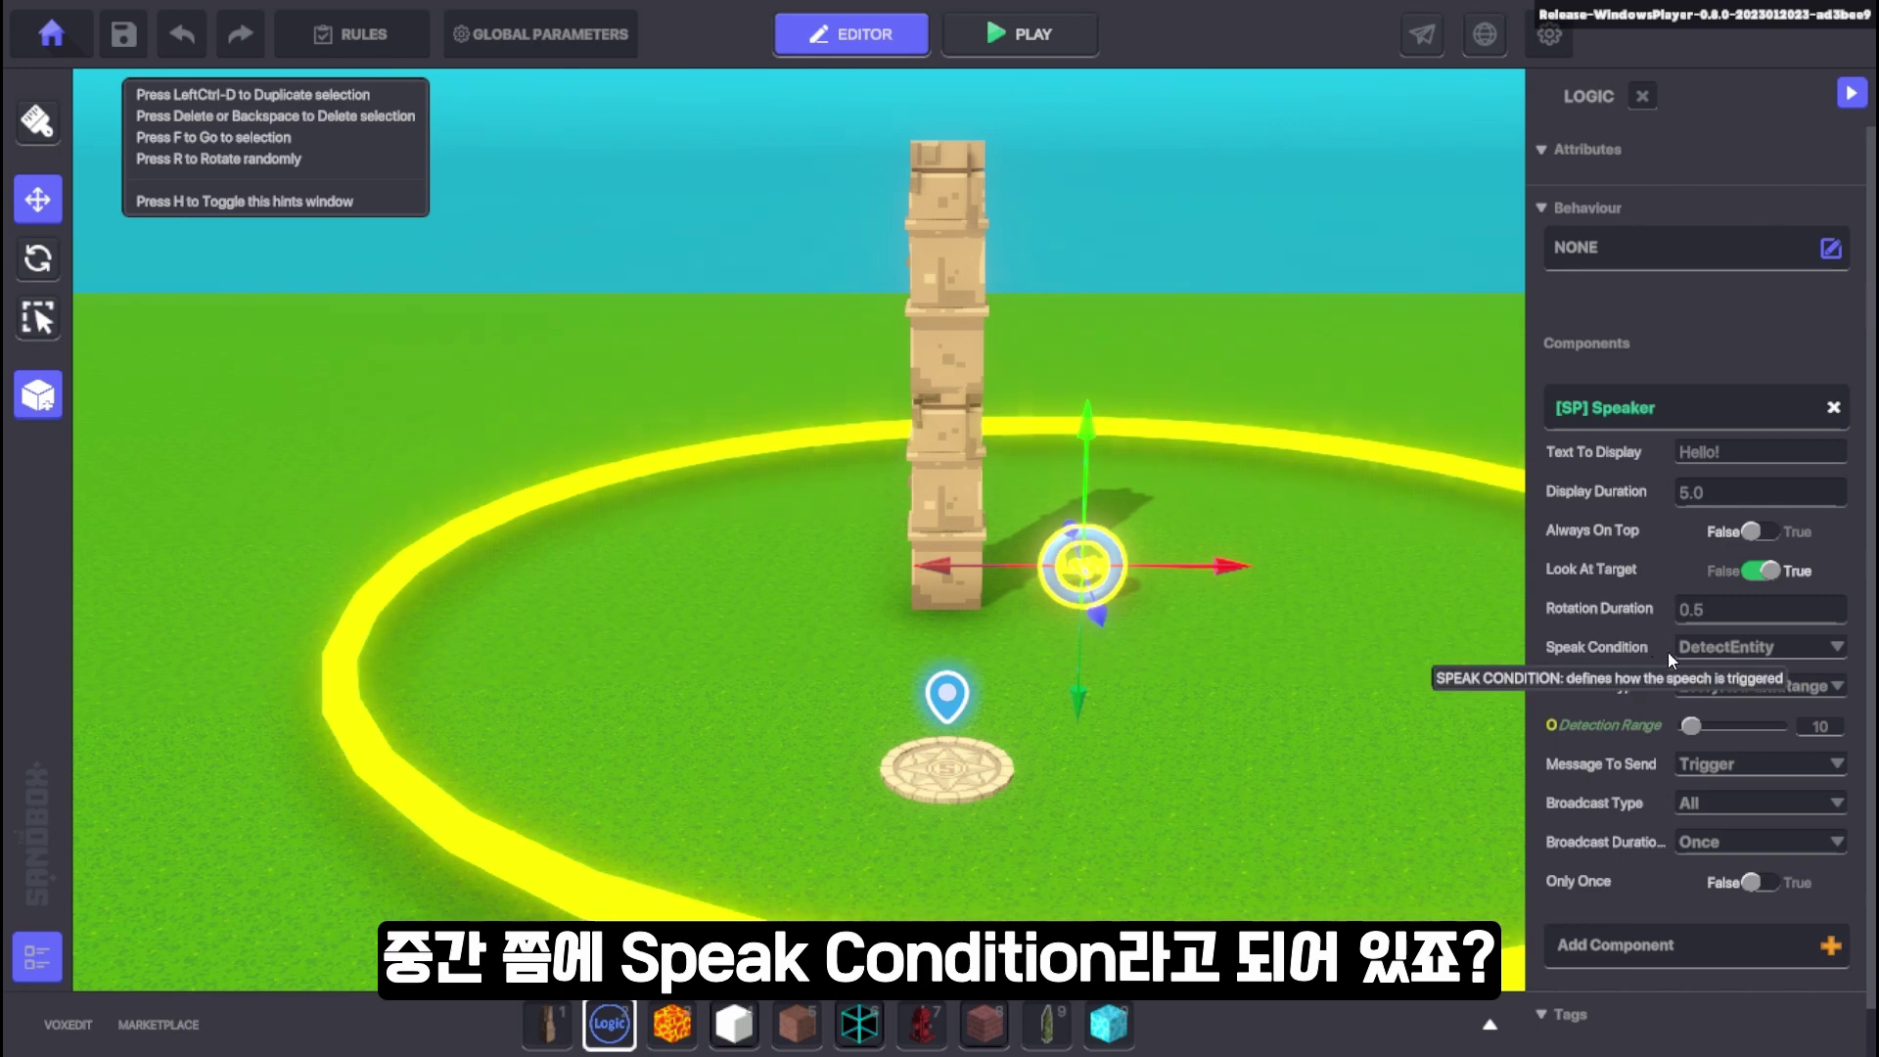
Step: Set the Speaker's Speak Condition to DetectEntity and its Detection Type to SpecificTagsInRange
left_click(1739, 650)
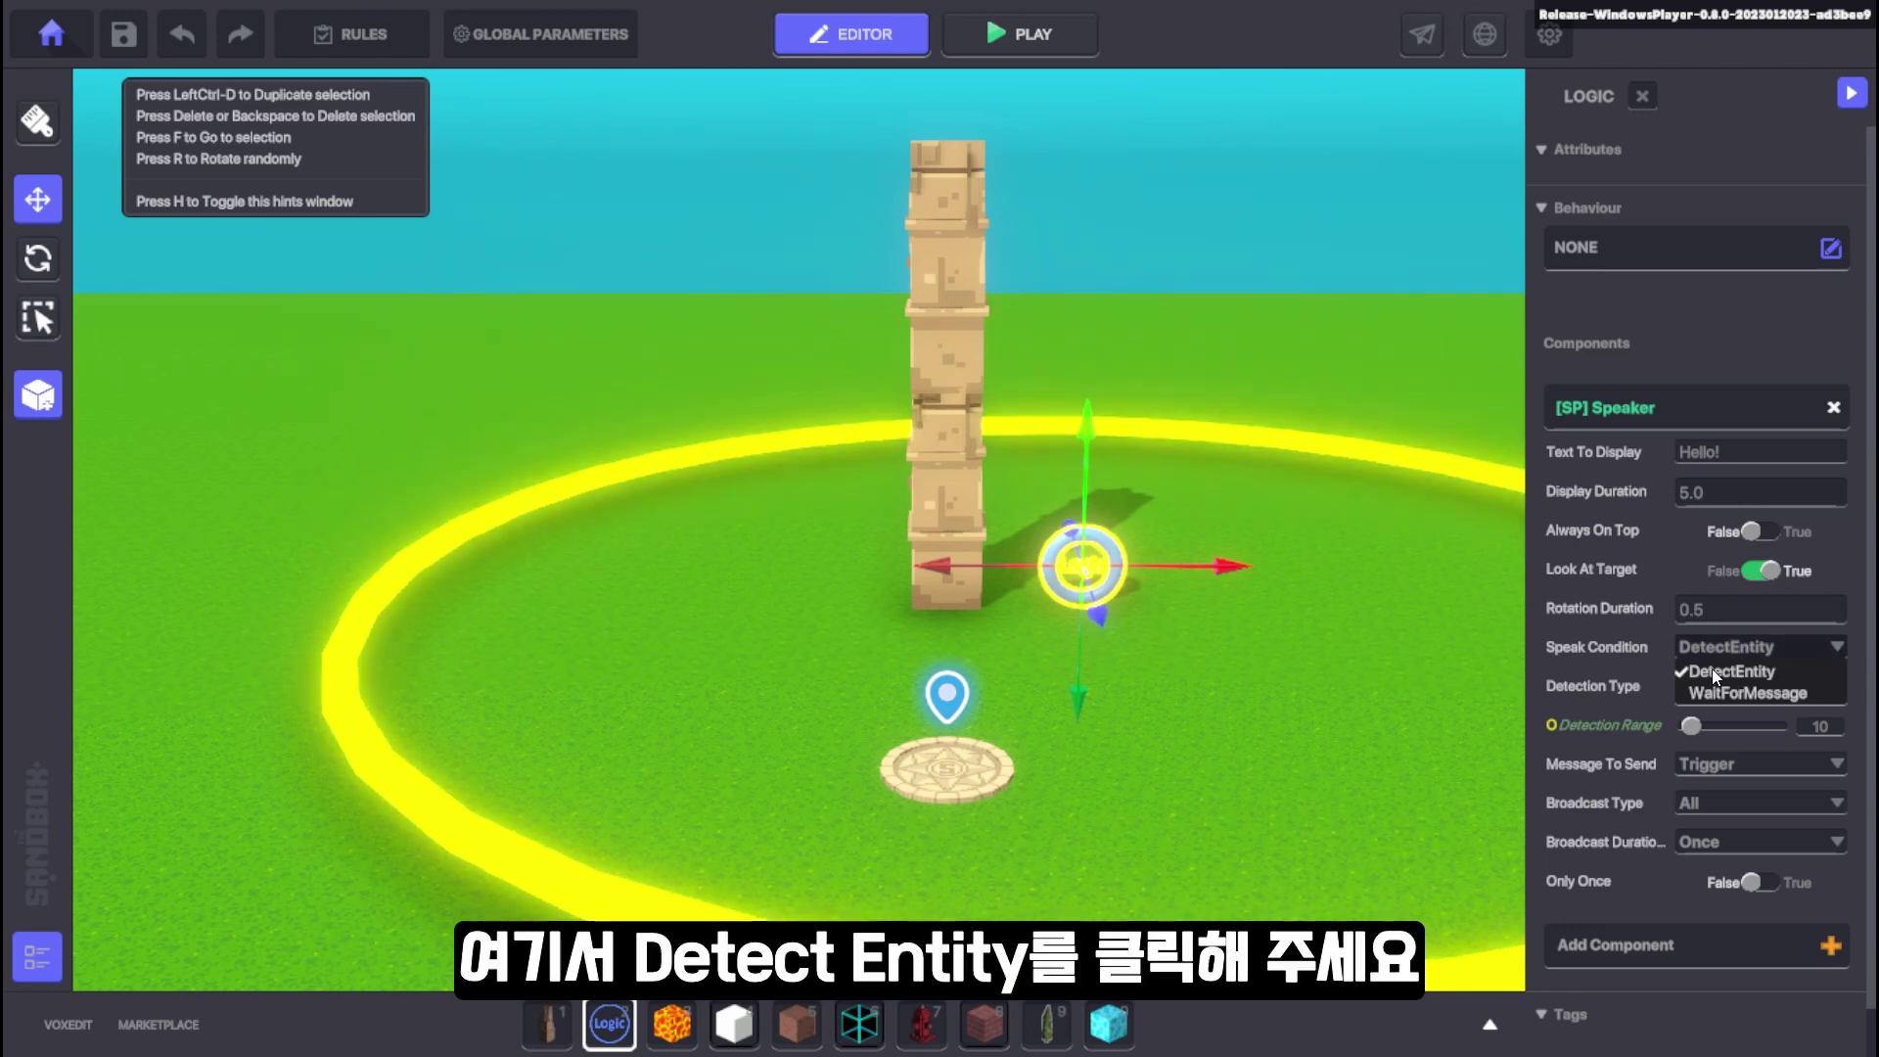
left_click(1711, 669)
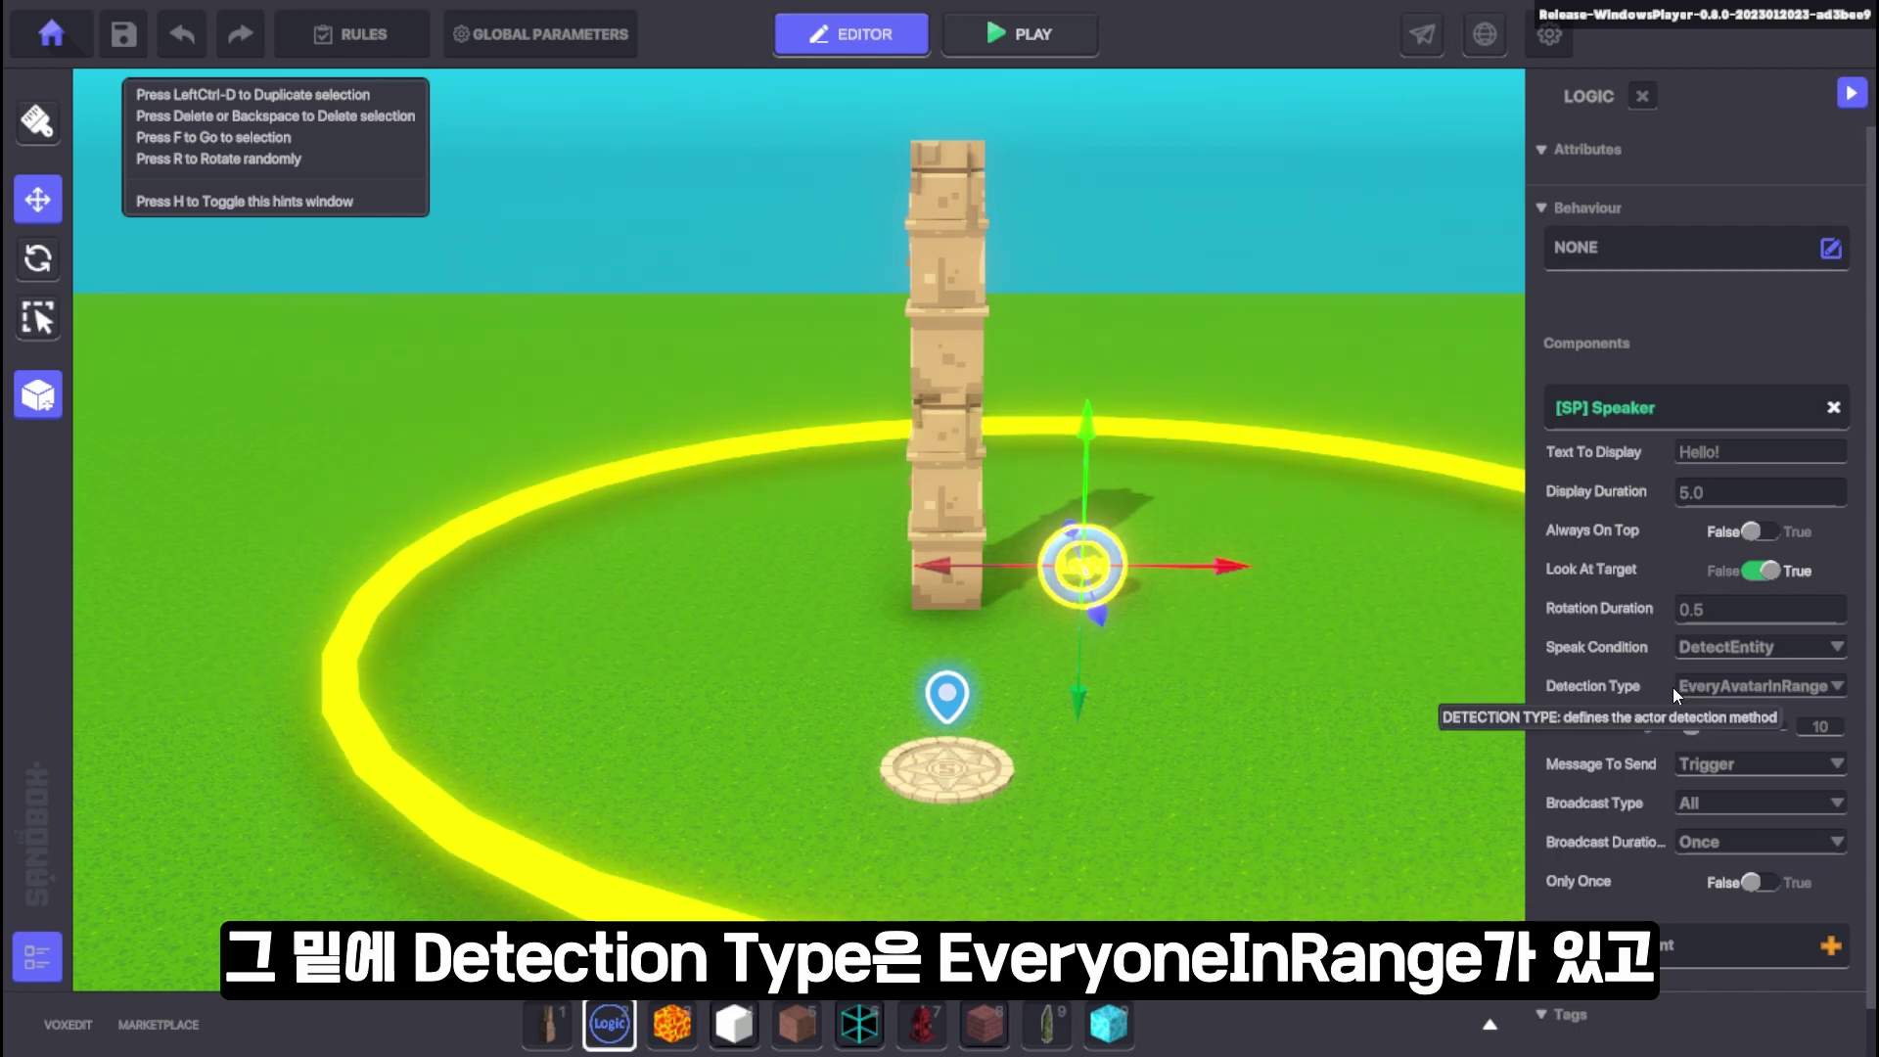
left_click(1740, 687)
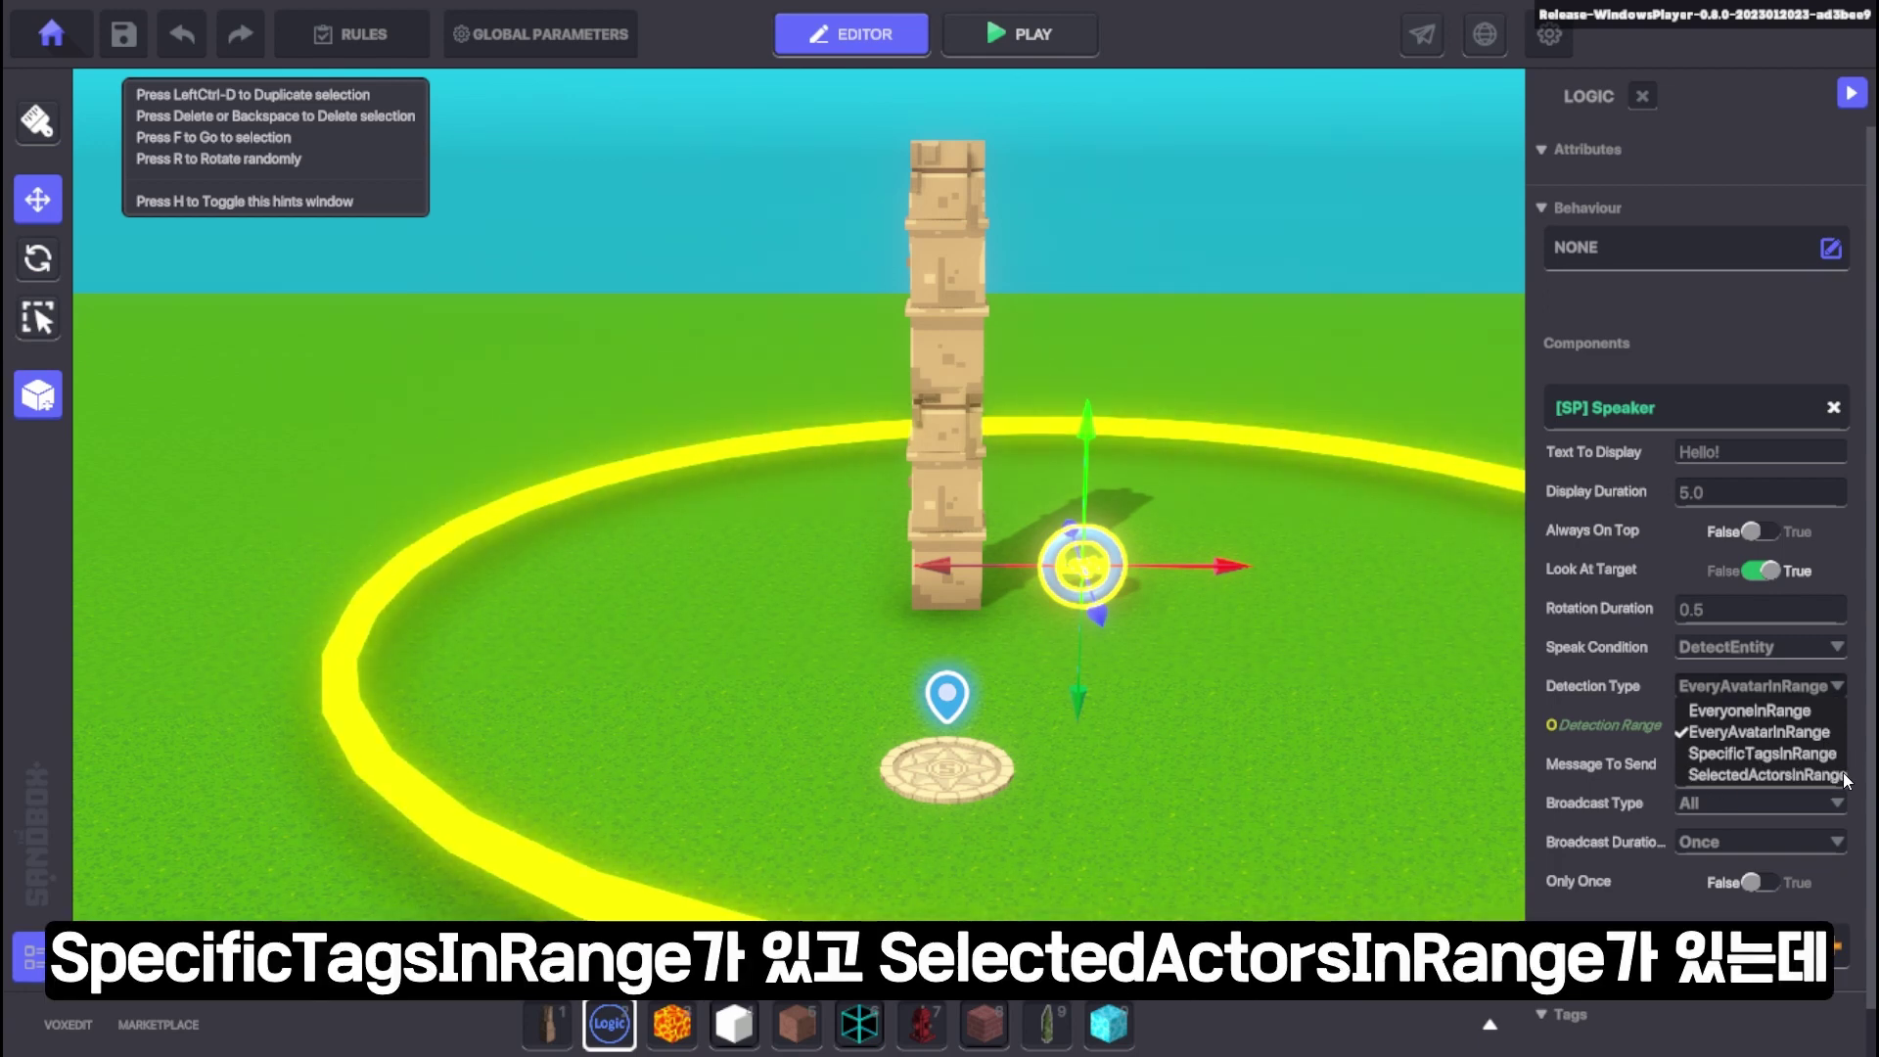
left_click(1751, 755)
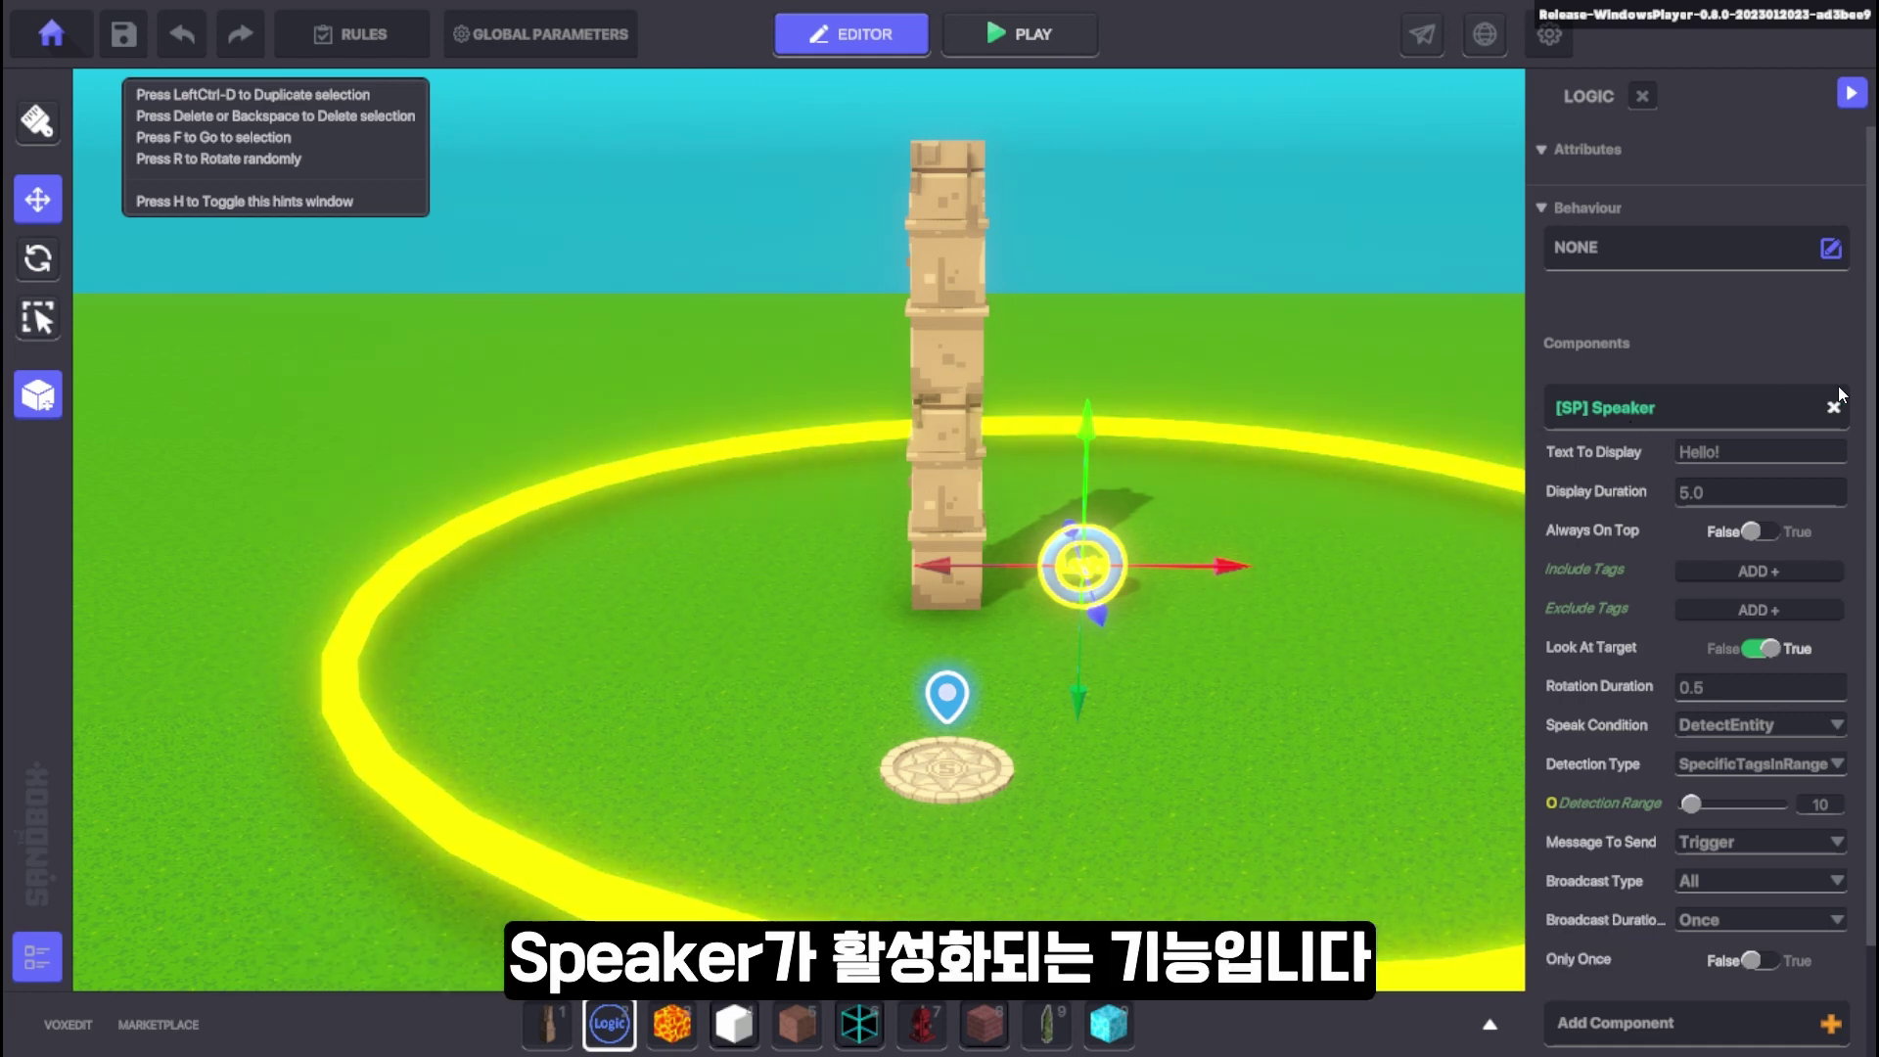
Step: Set the Speaker's Detection Range to 2 and add A 2 to its Include Tags
double_click(1830, 809)
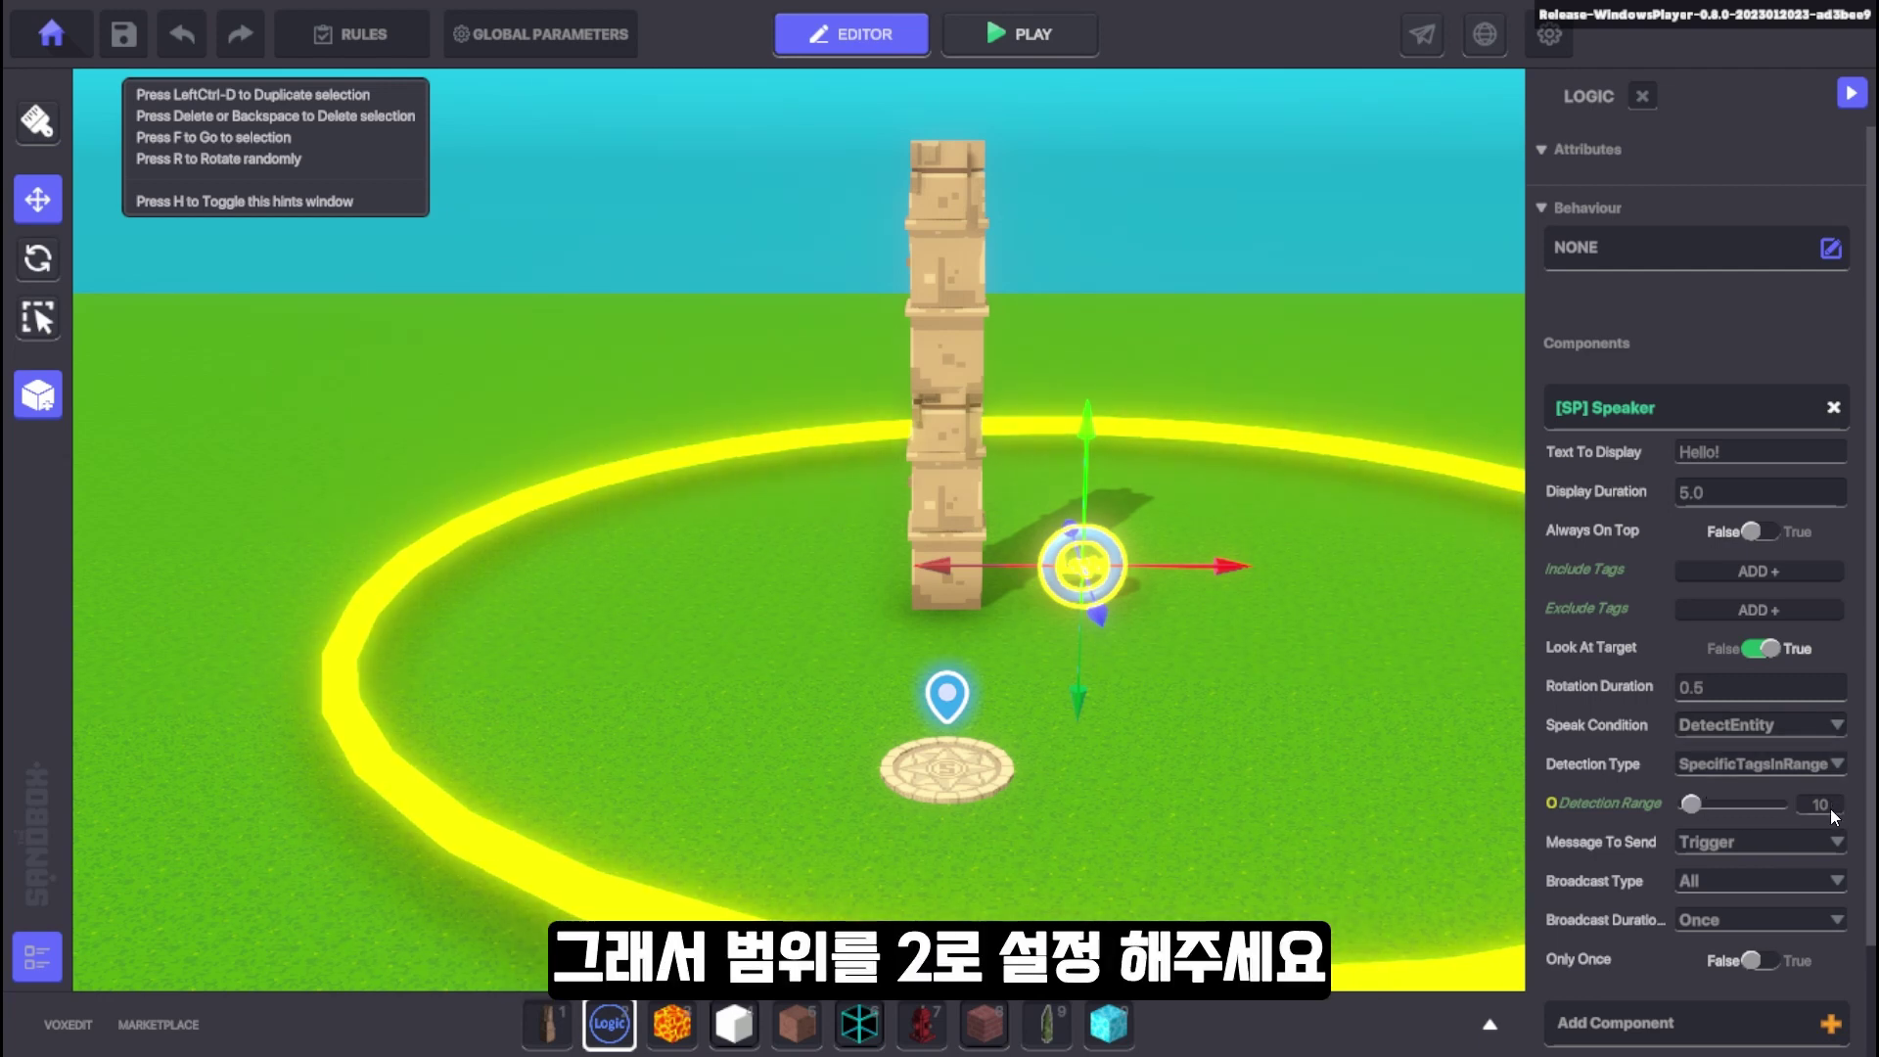
type("2")
key("Return")
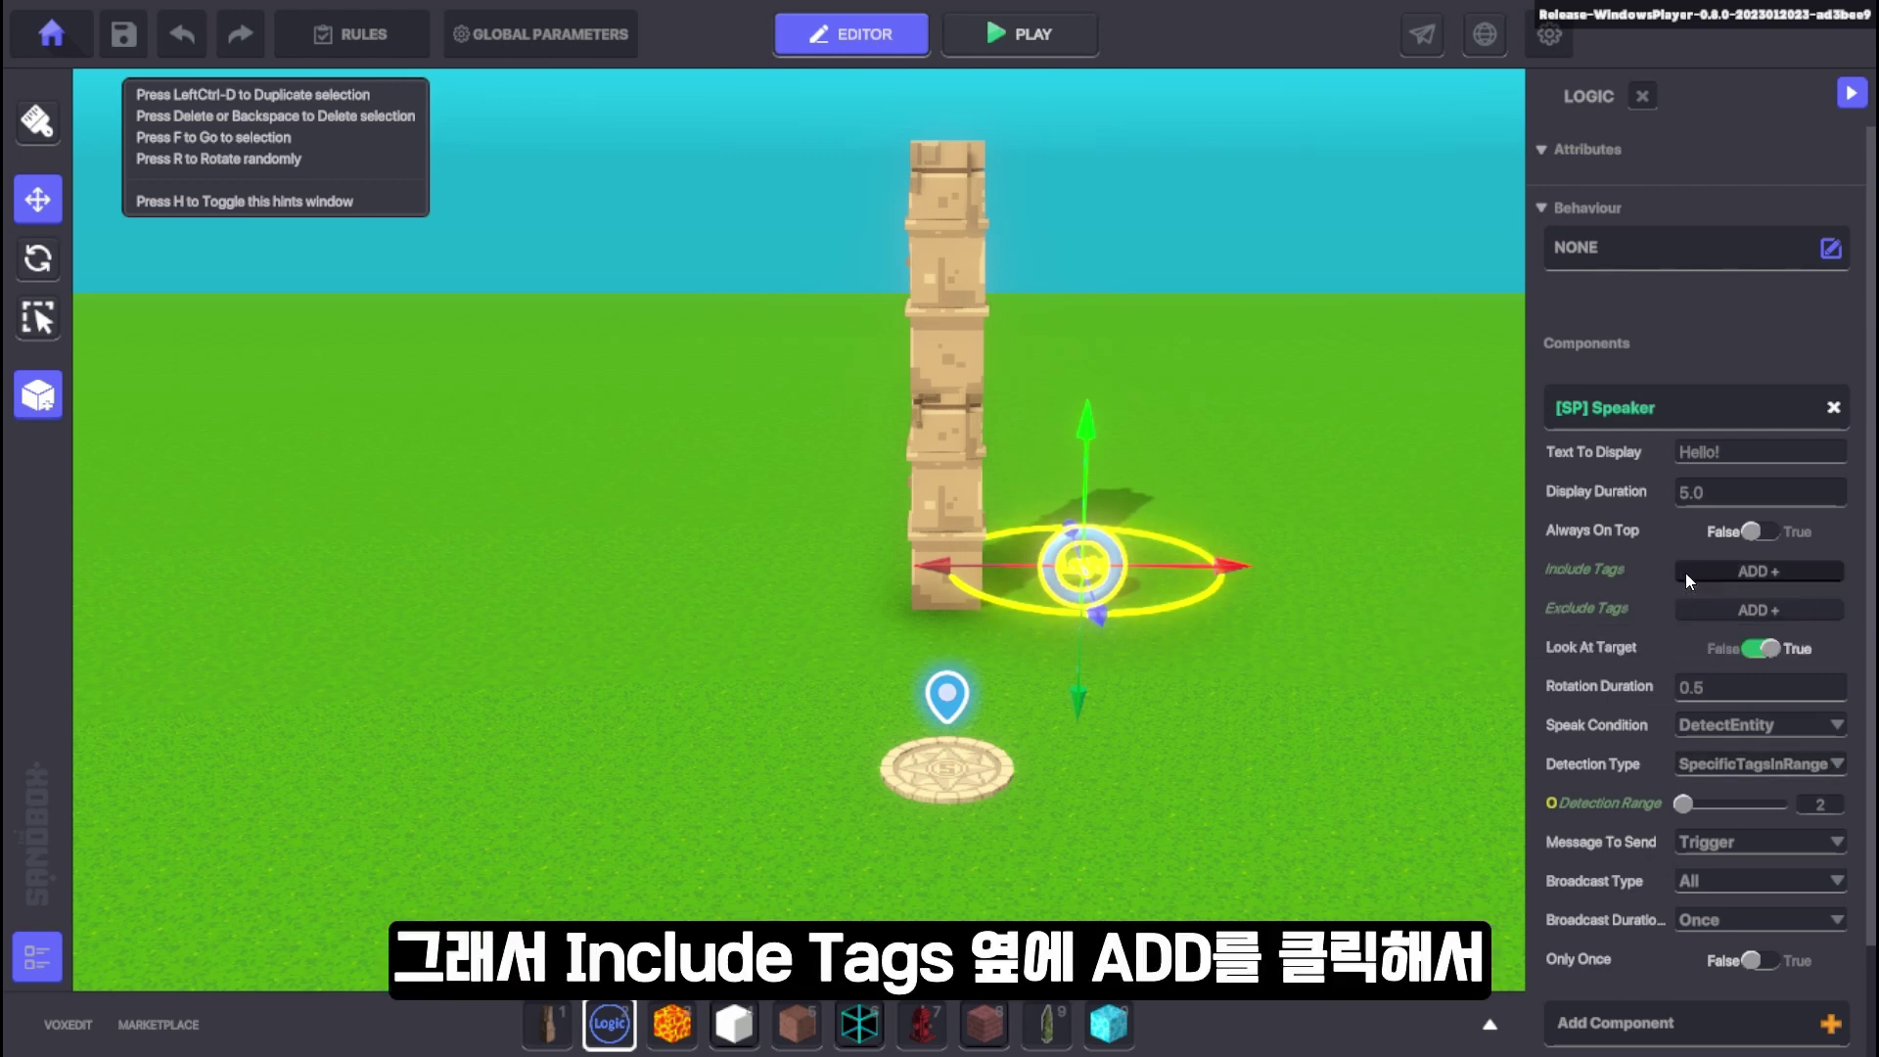
left_click(1721, 571)
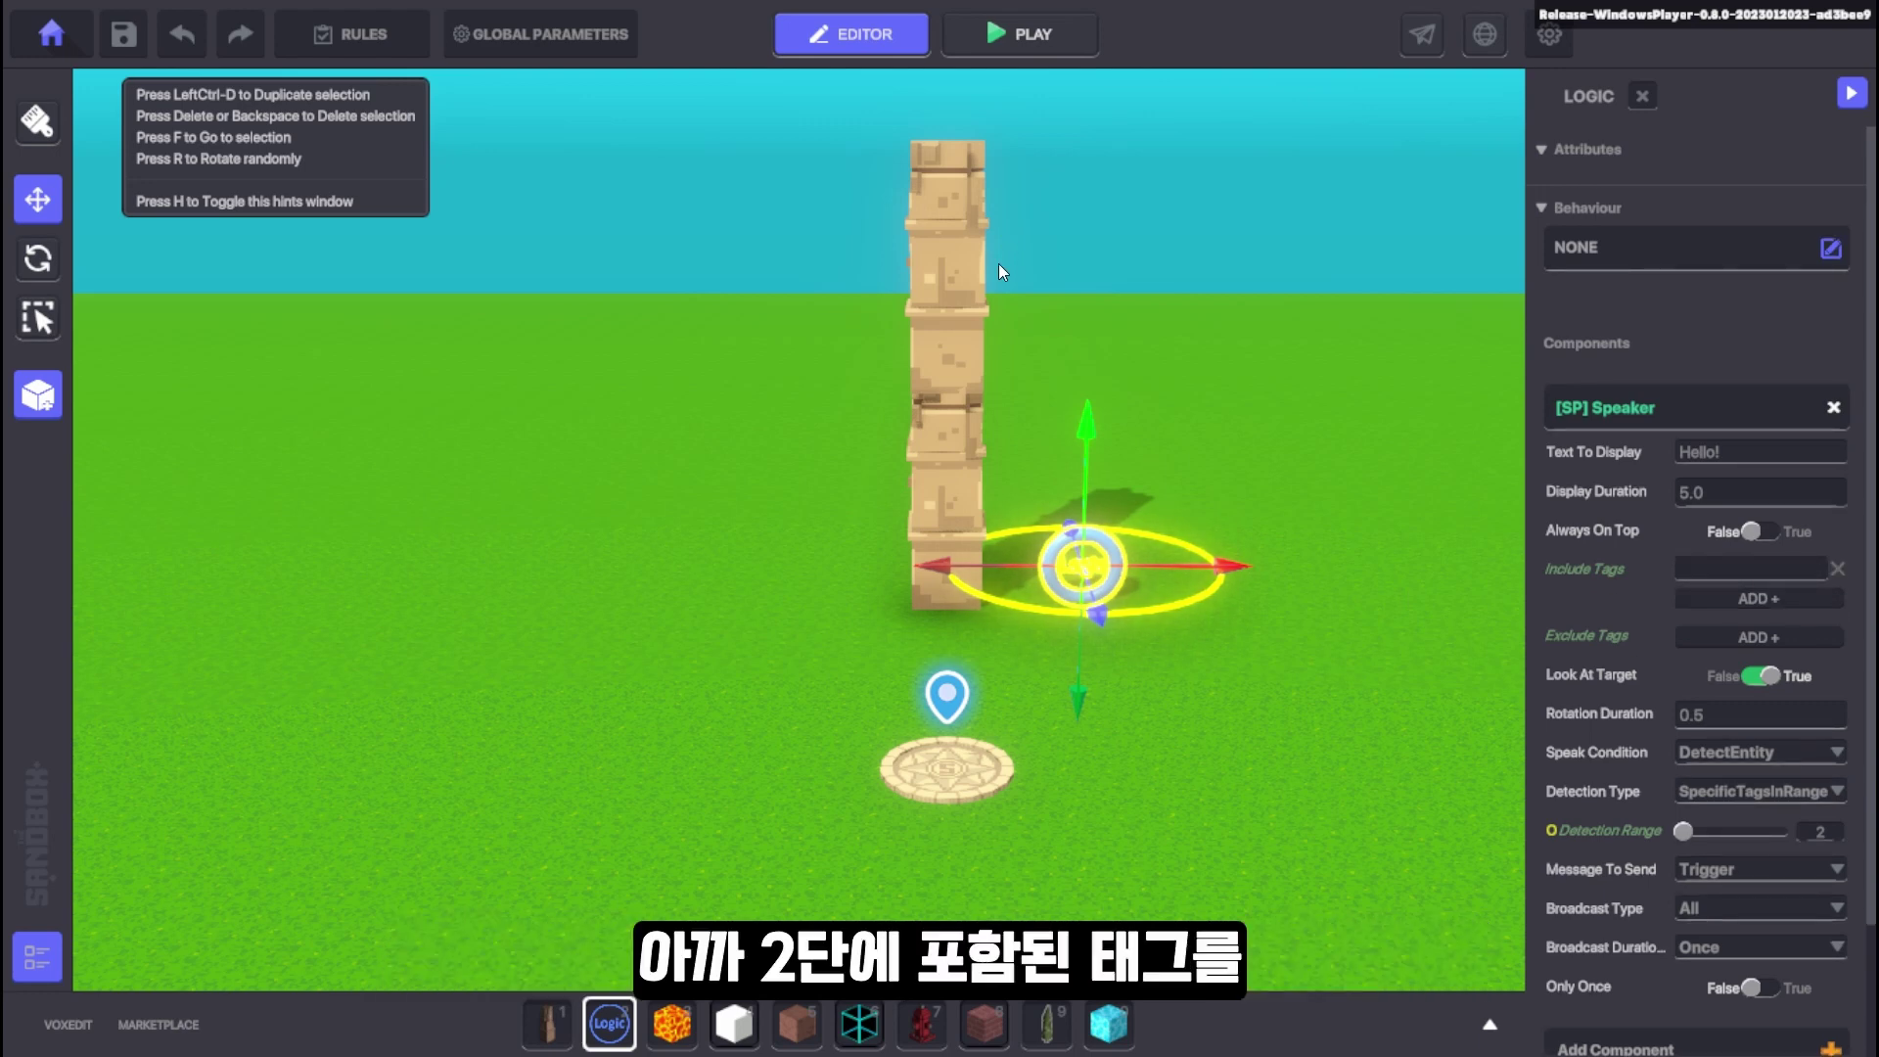
left_click(1716, 571)
type("A 2")
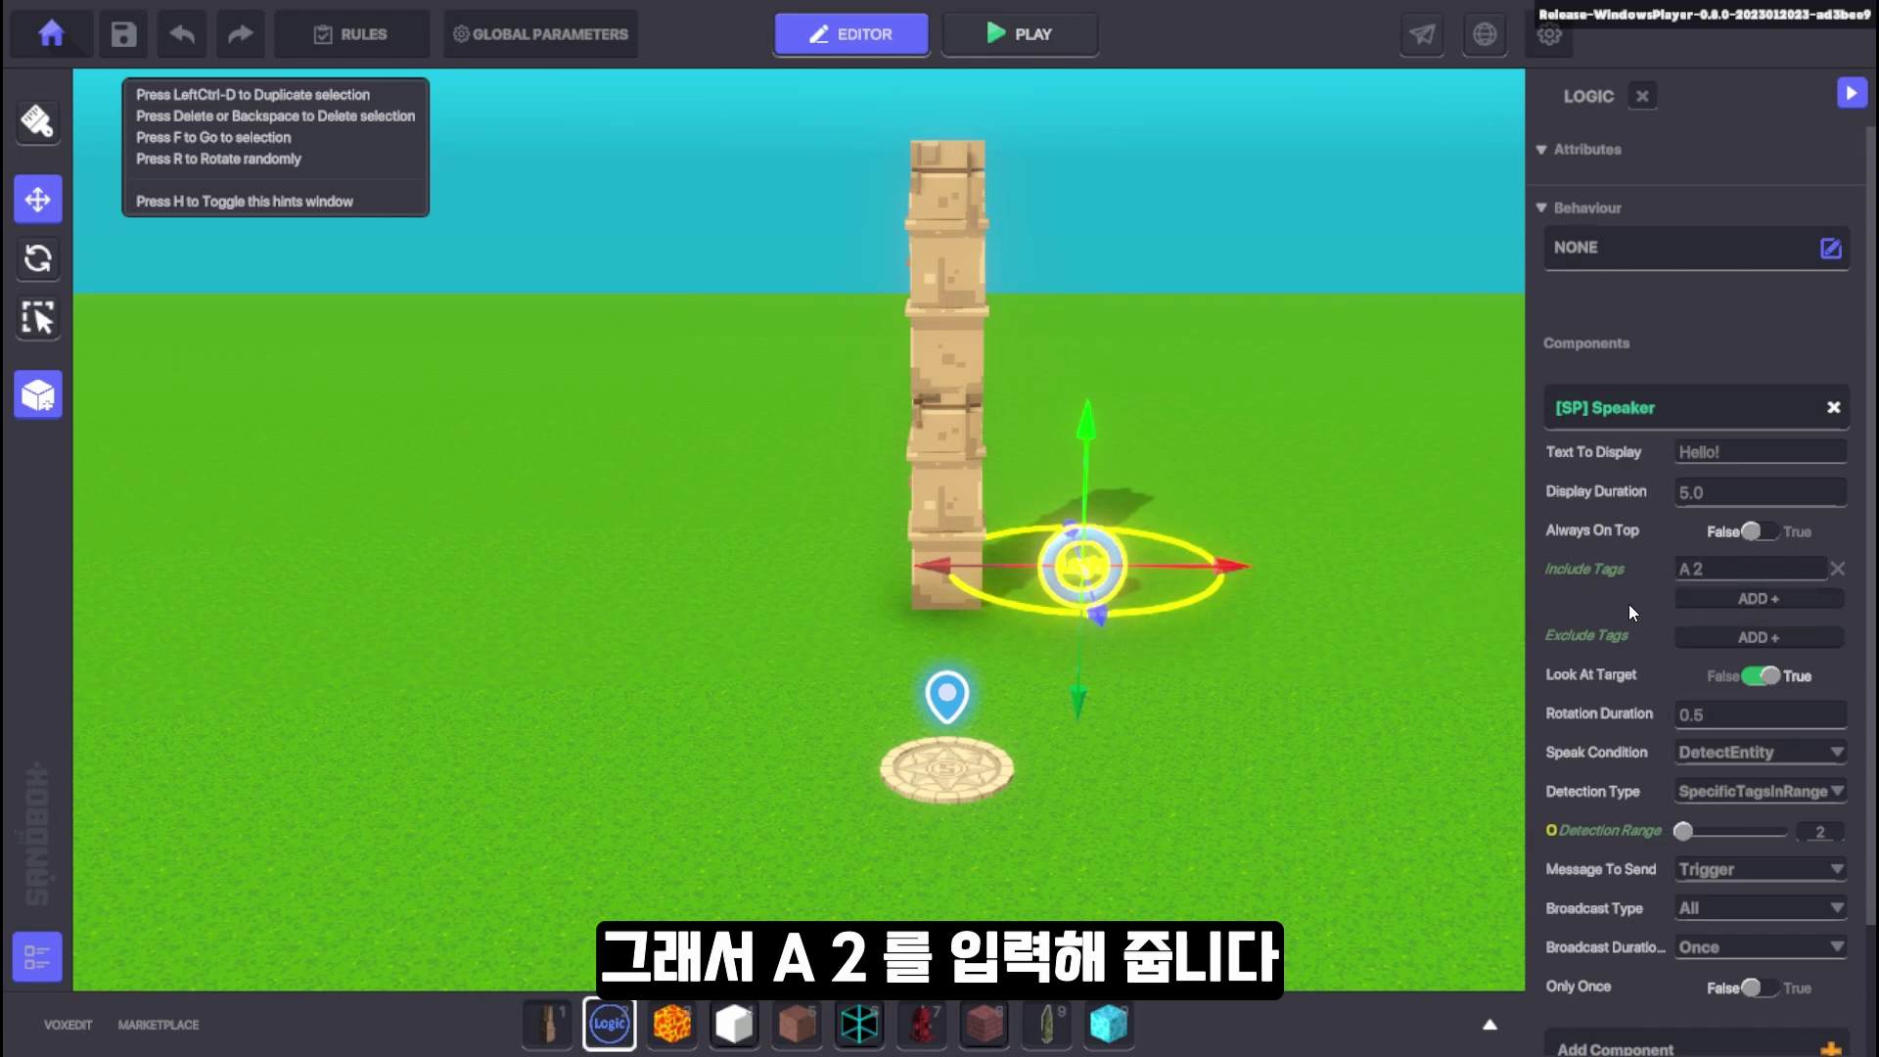
Step: Set the Speaker's Message To Send to A 3 and turn Only Once to True
scroll(1629, 603, "down", 3)
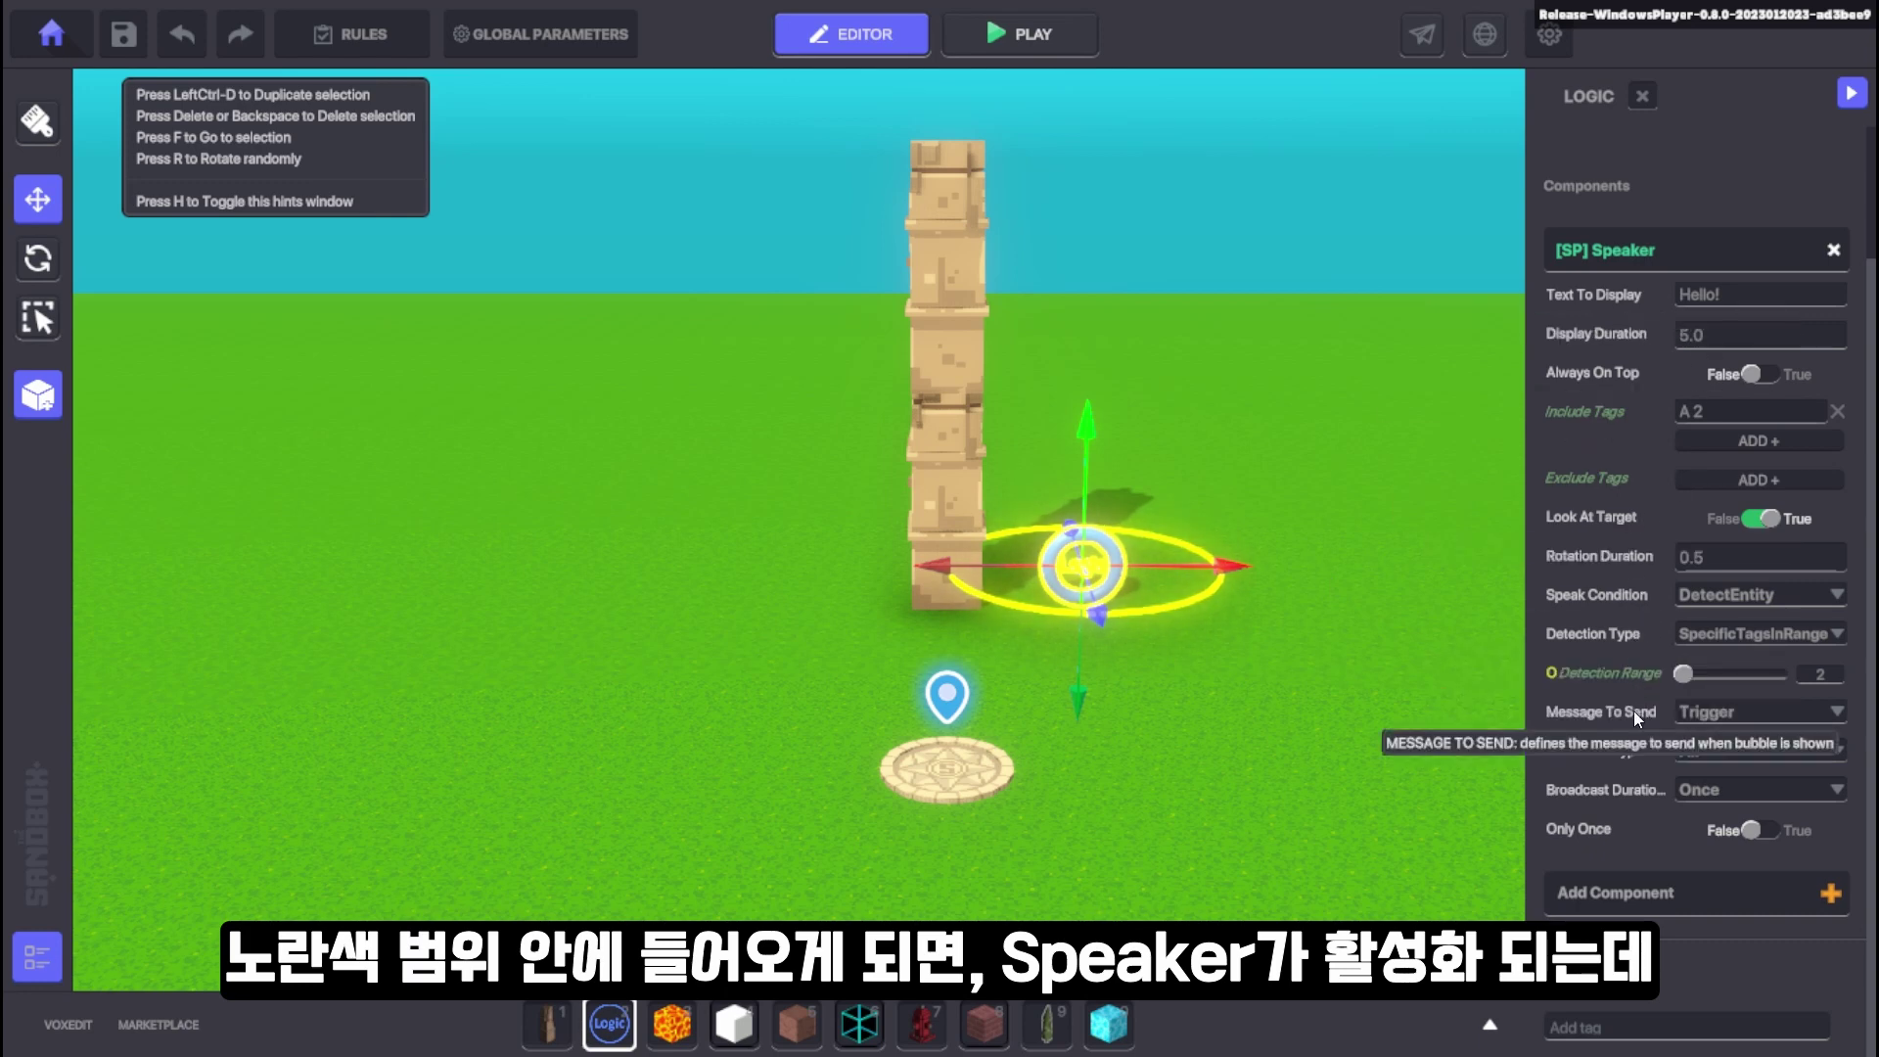
left_click(1751, 711)
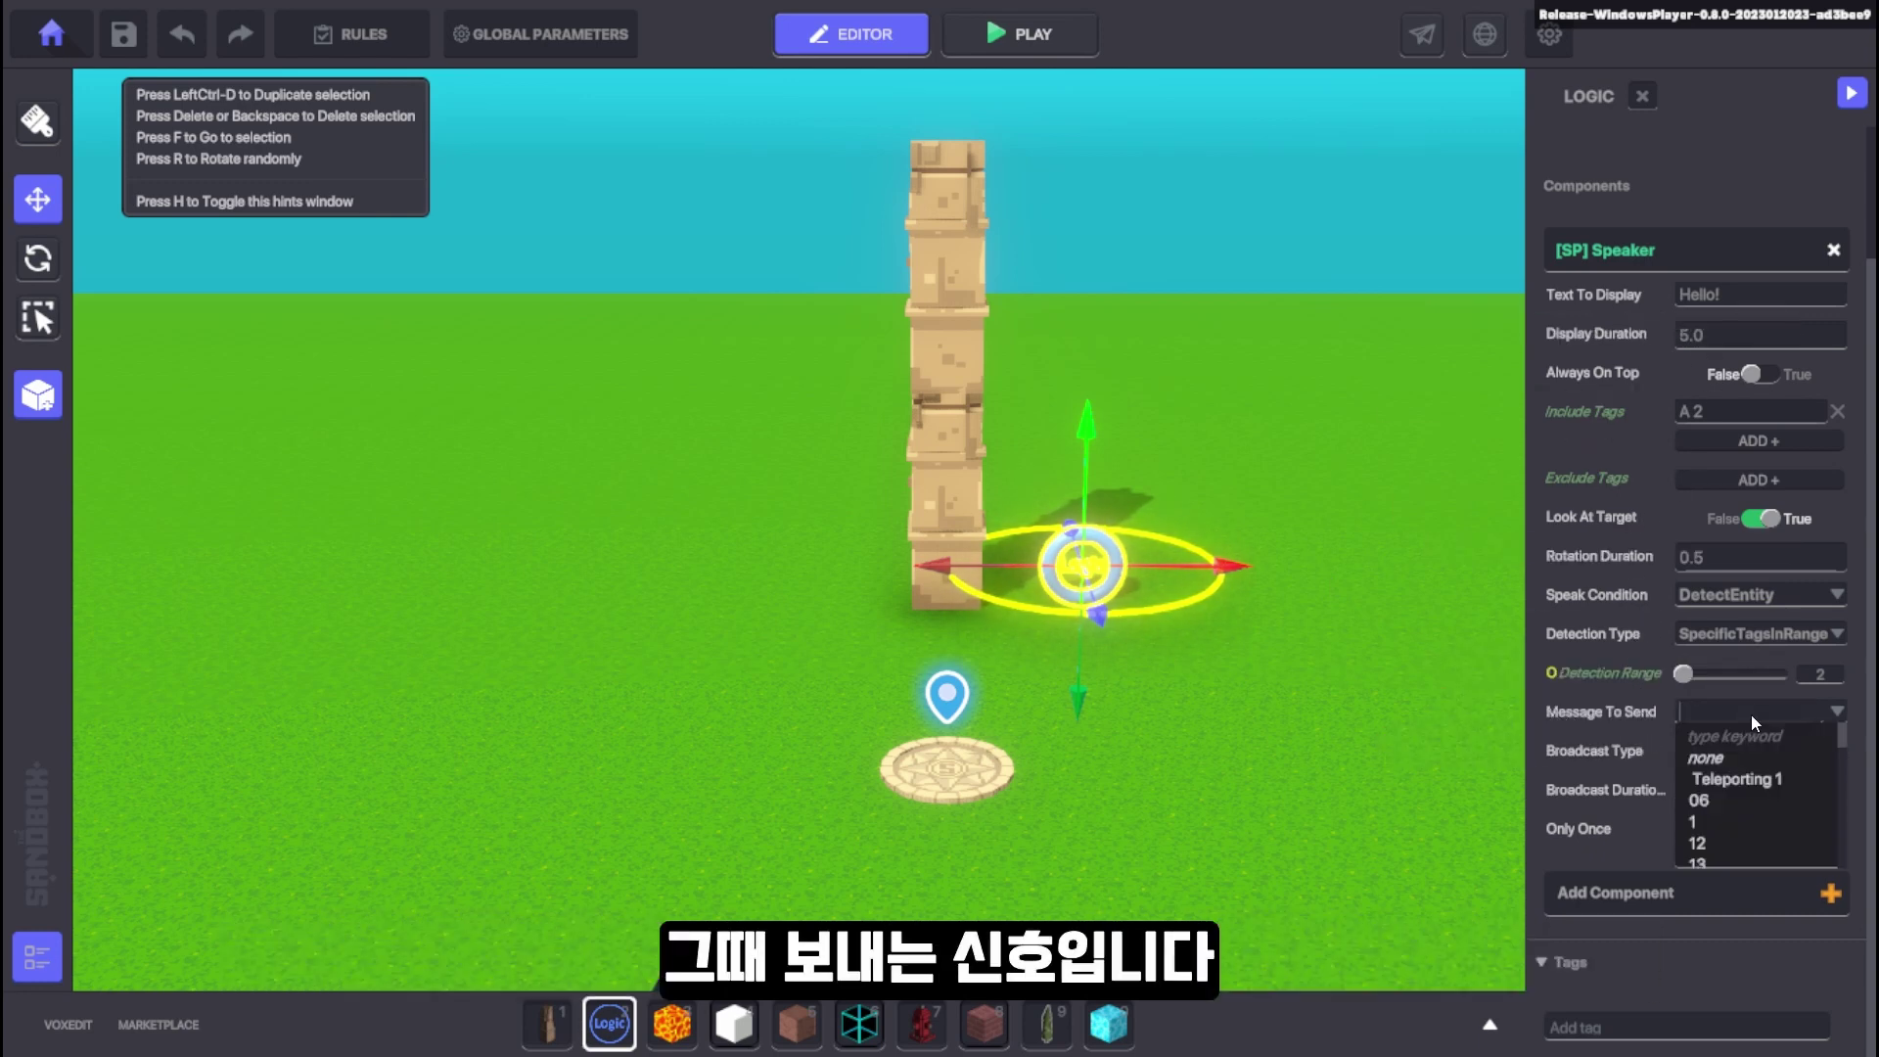
type("A 3")
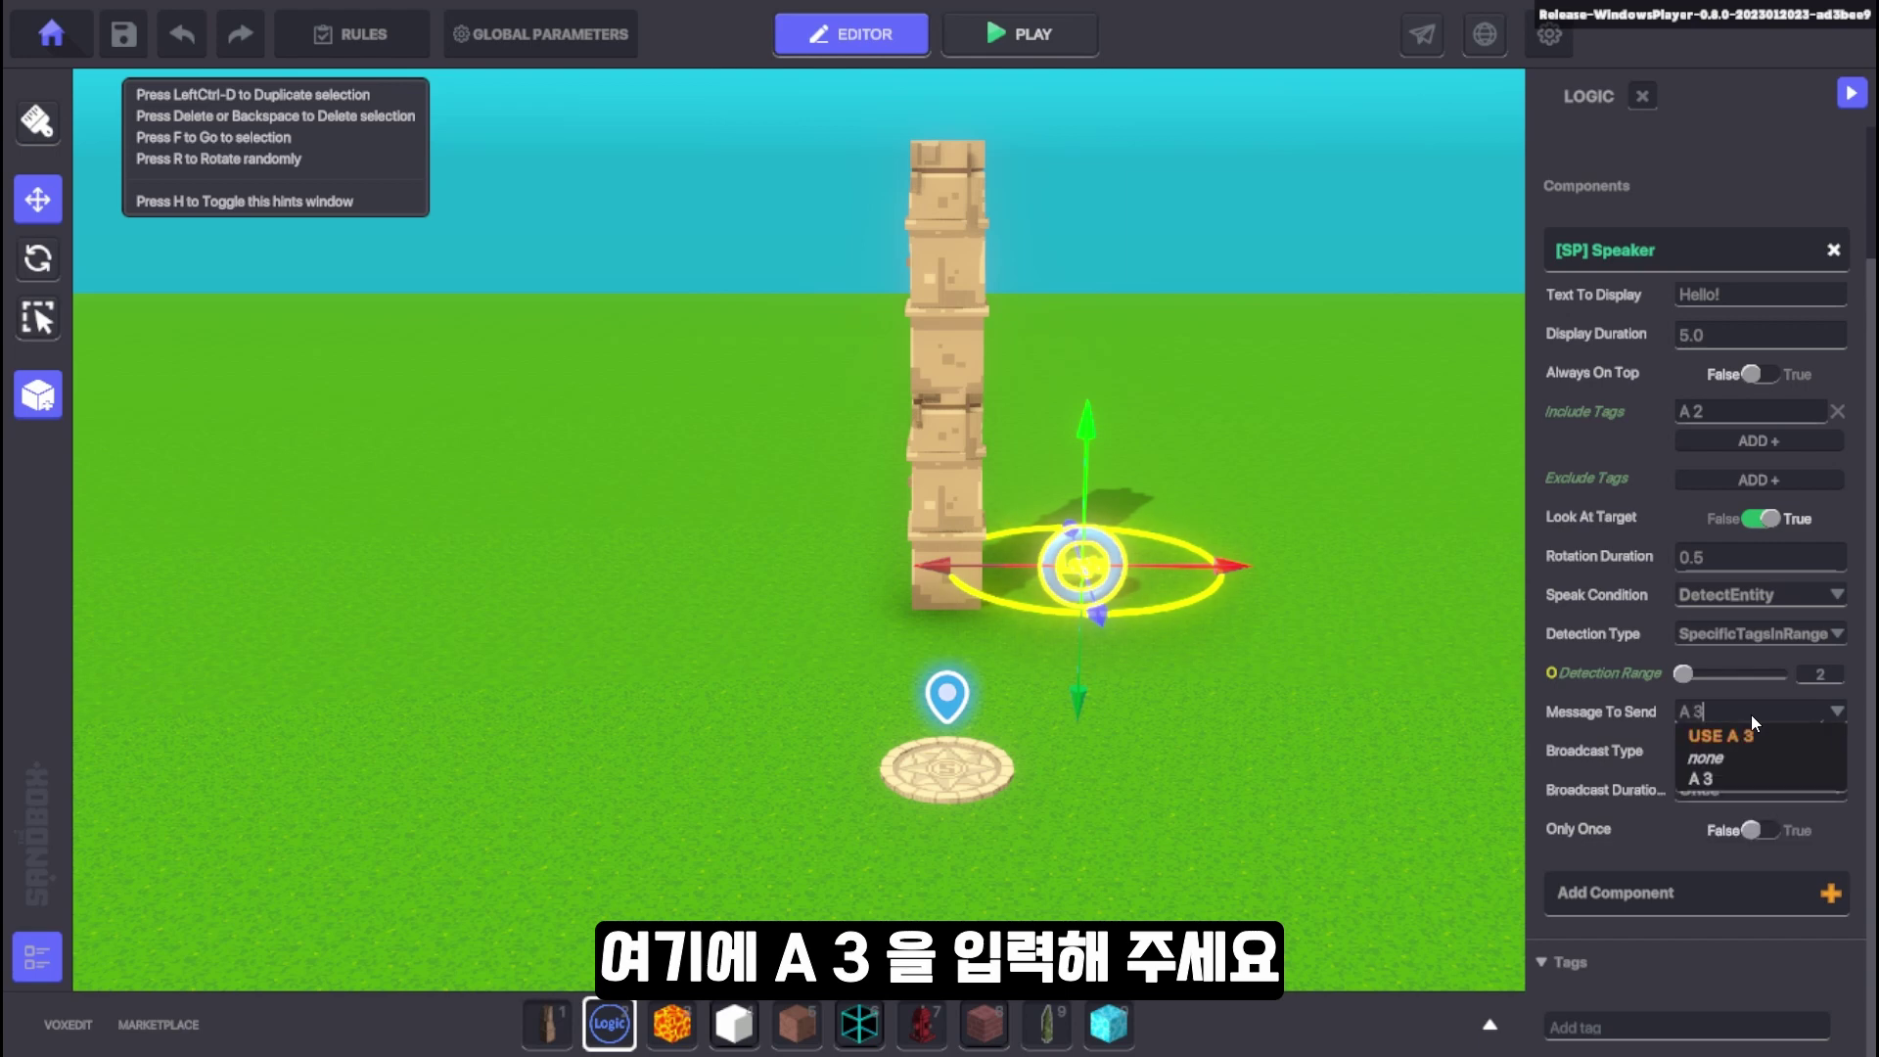
left_click(1731, 734)
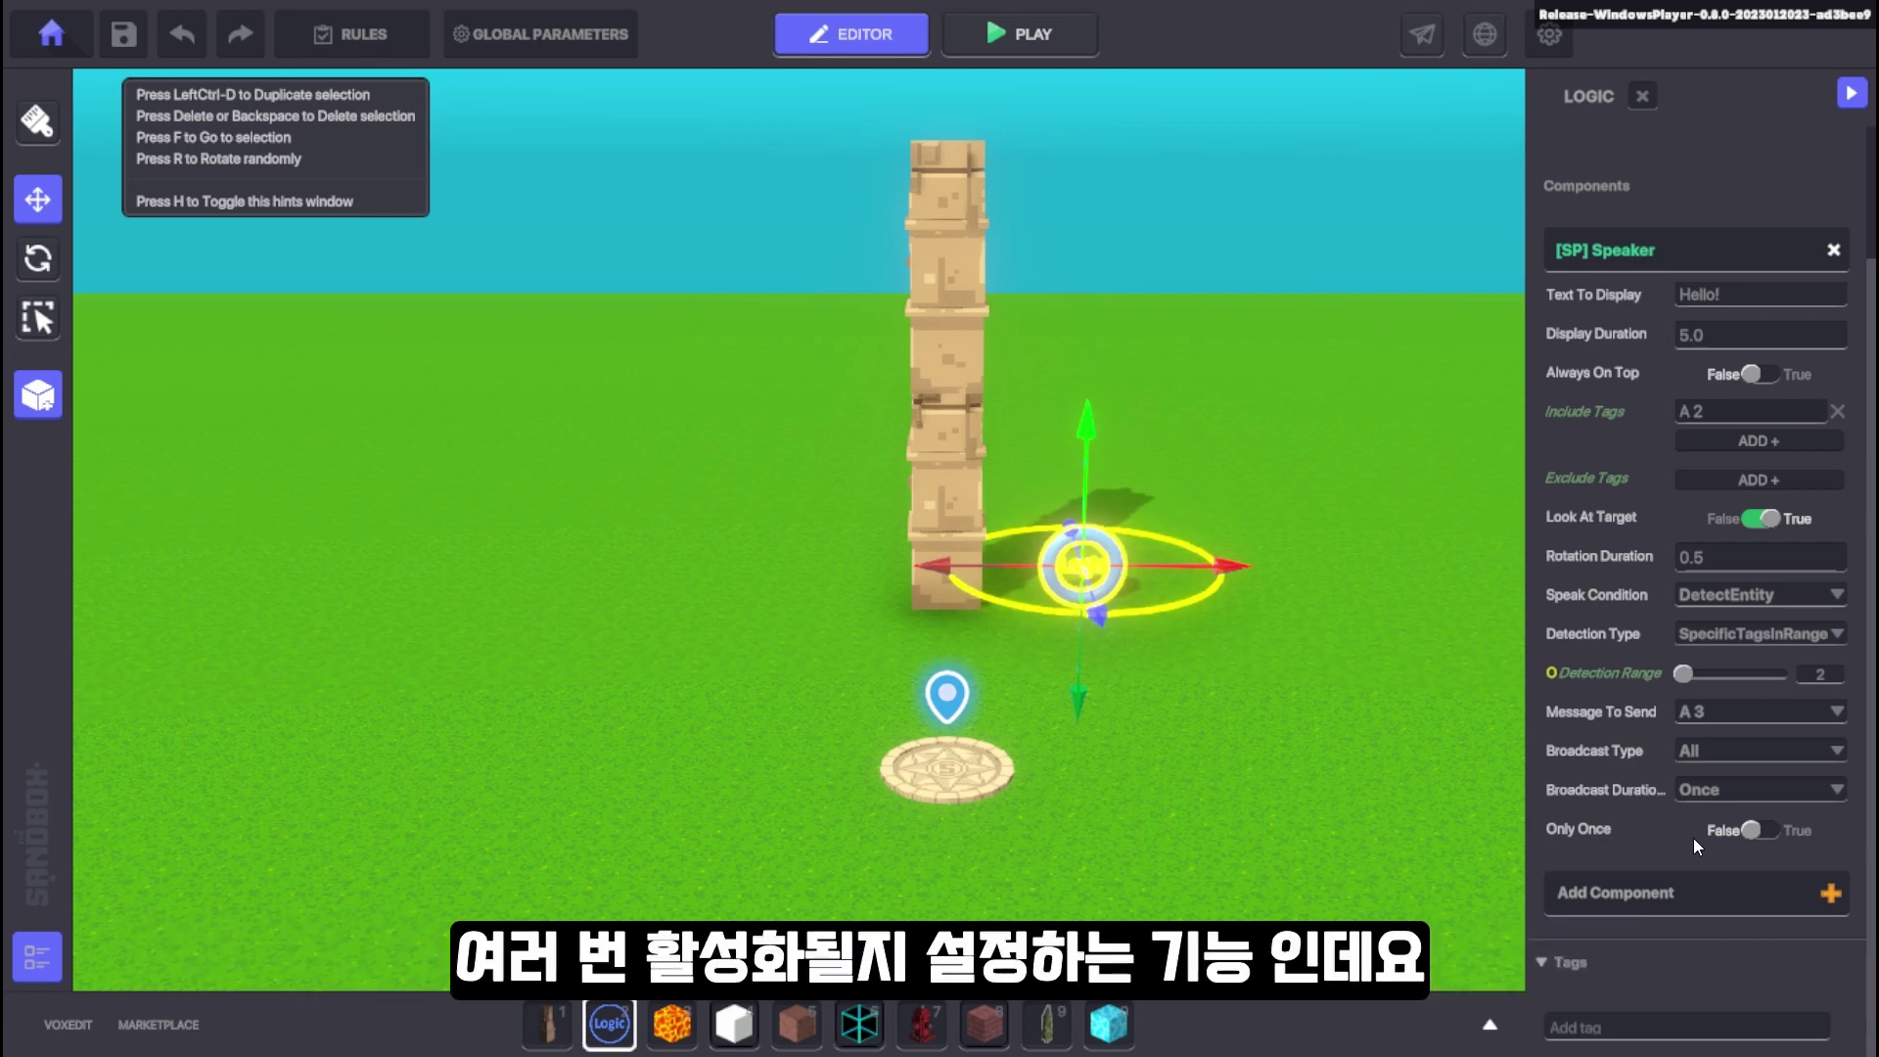
left_click(1755, 829)
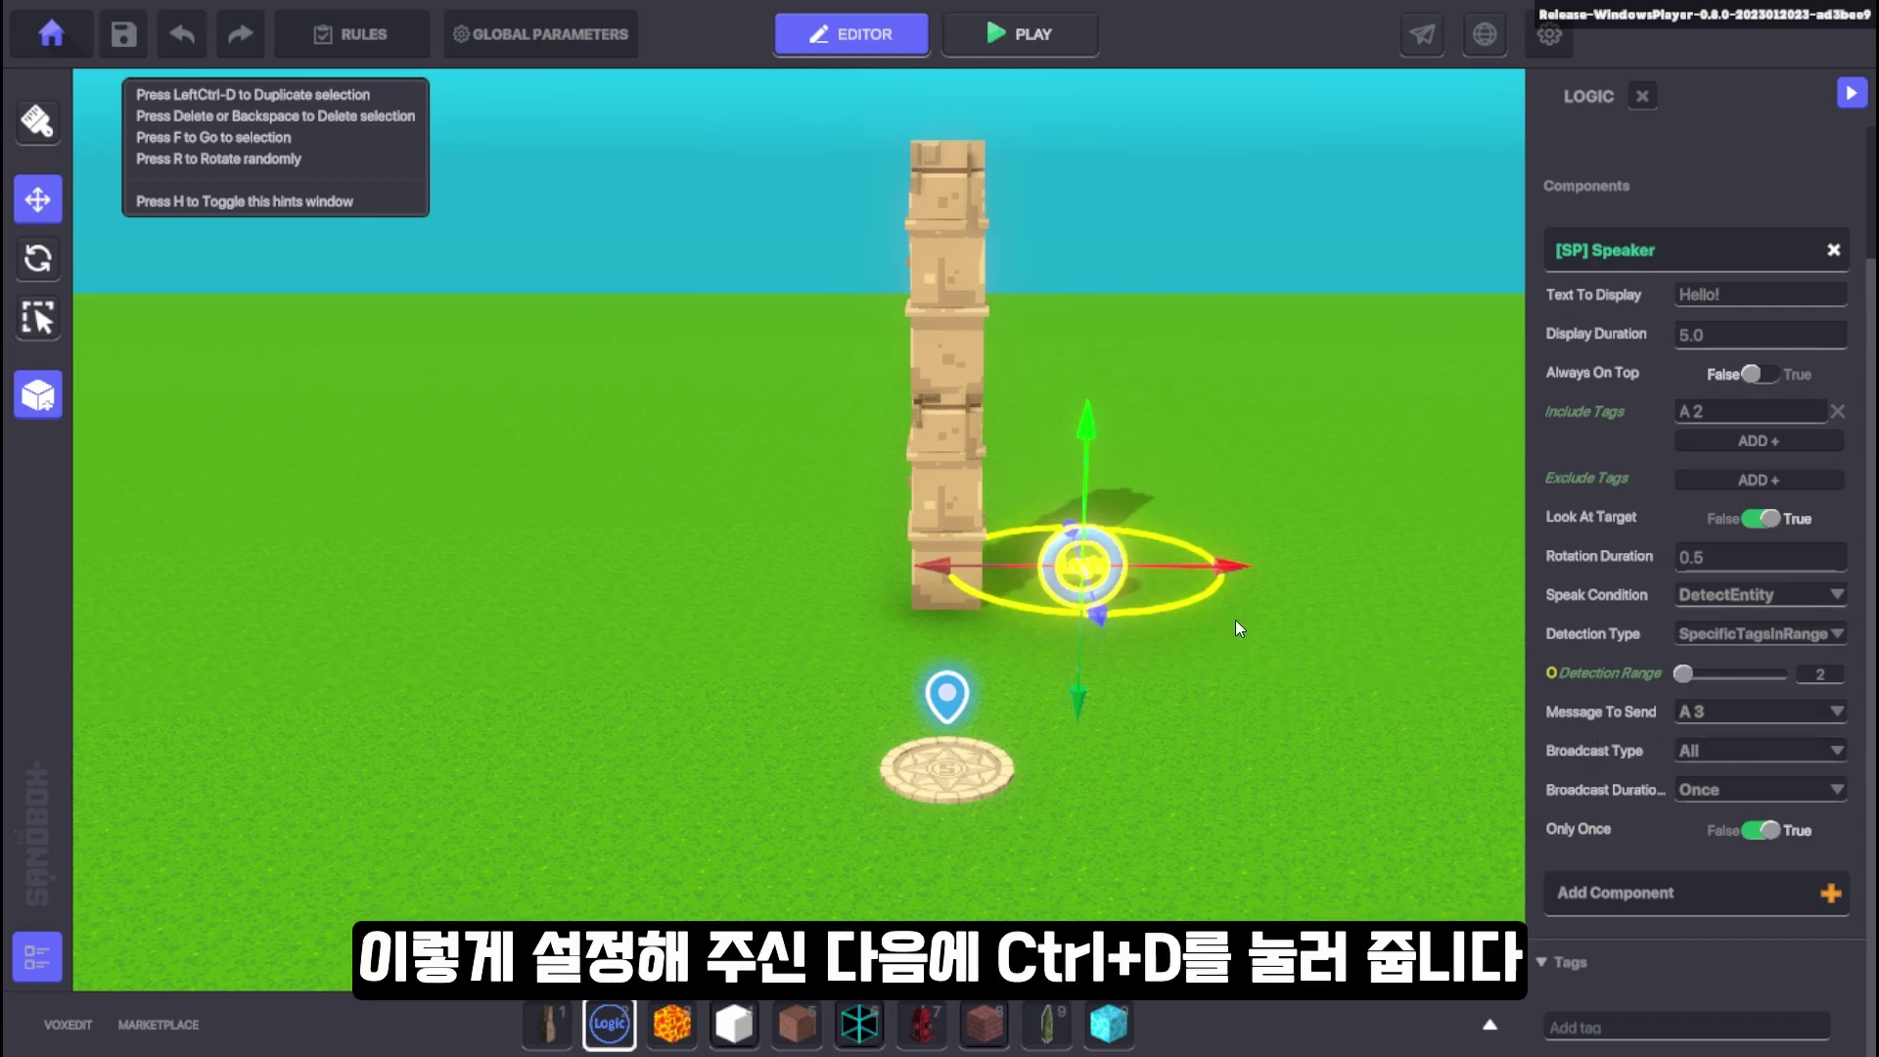
Step: Duplicate the Logic Asset and remove the Speaker component from the copy's logic
key("ctrl+d")
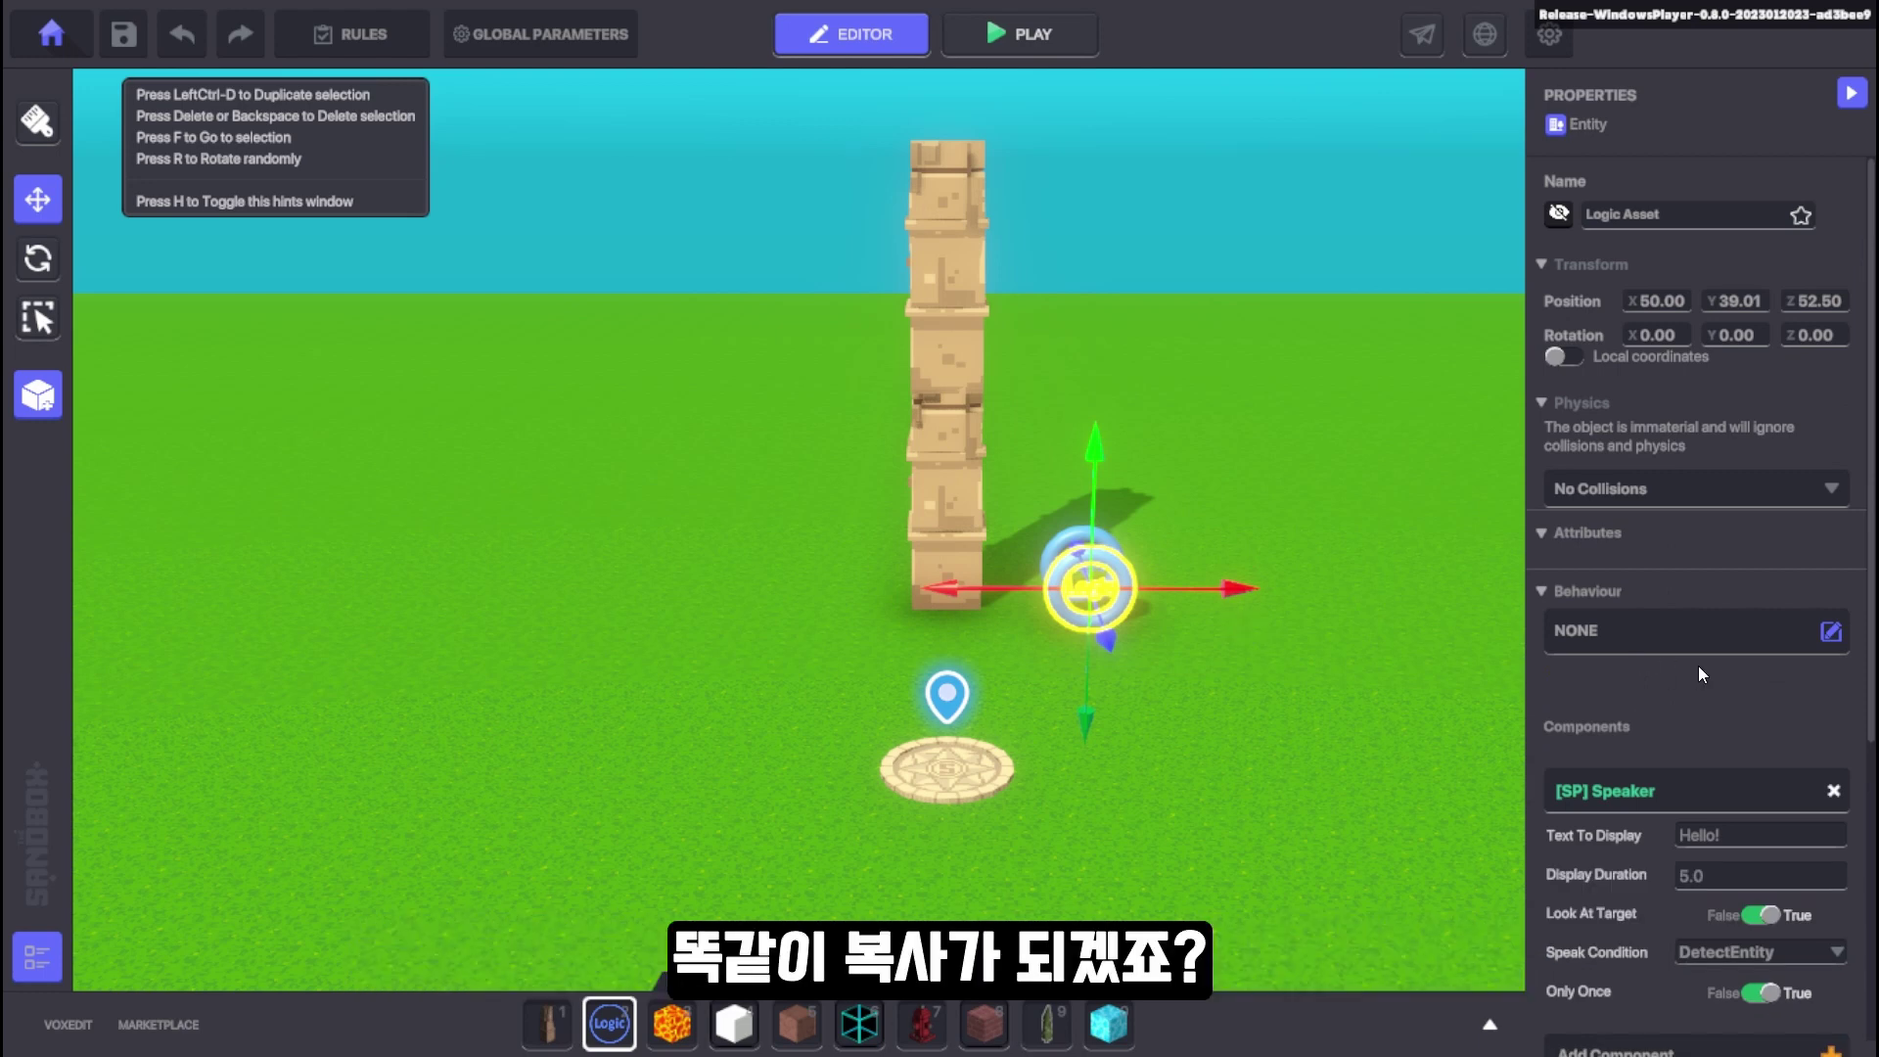
scroll(1698, 668, "down", 2)
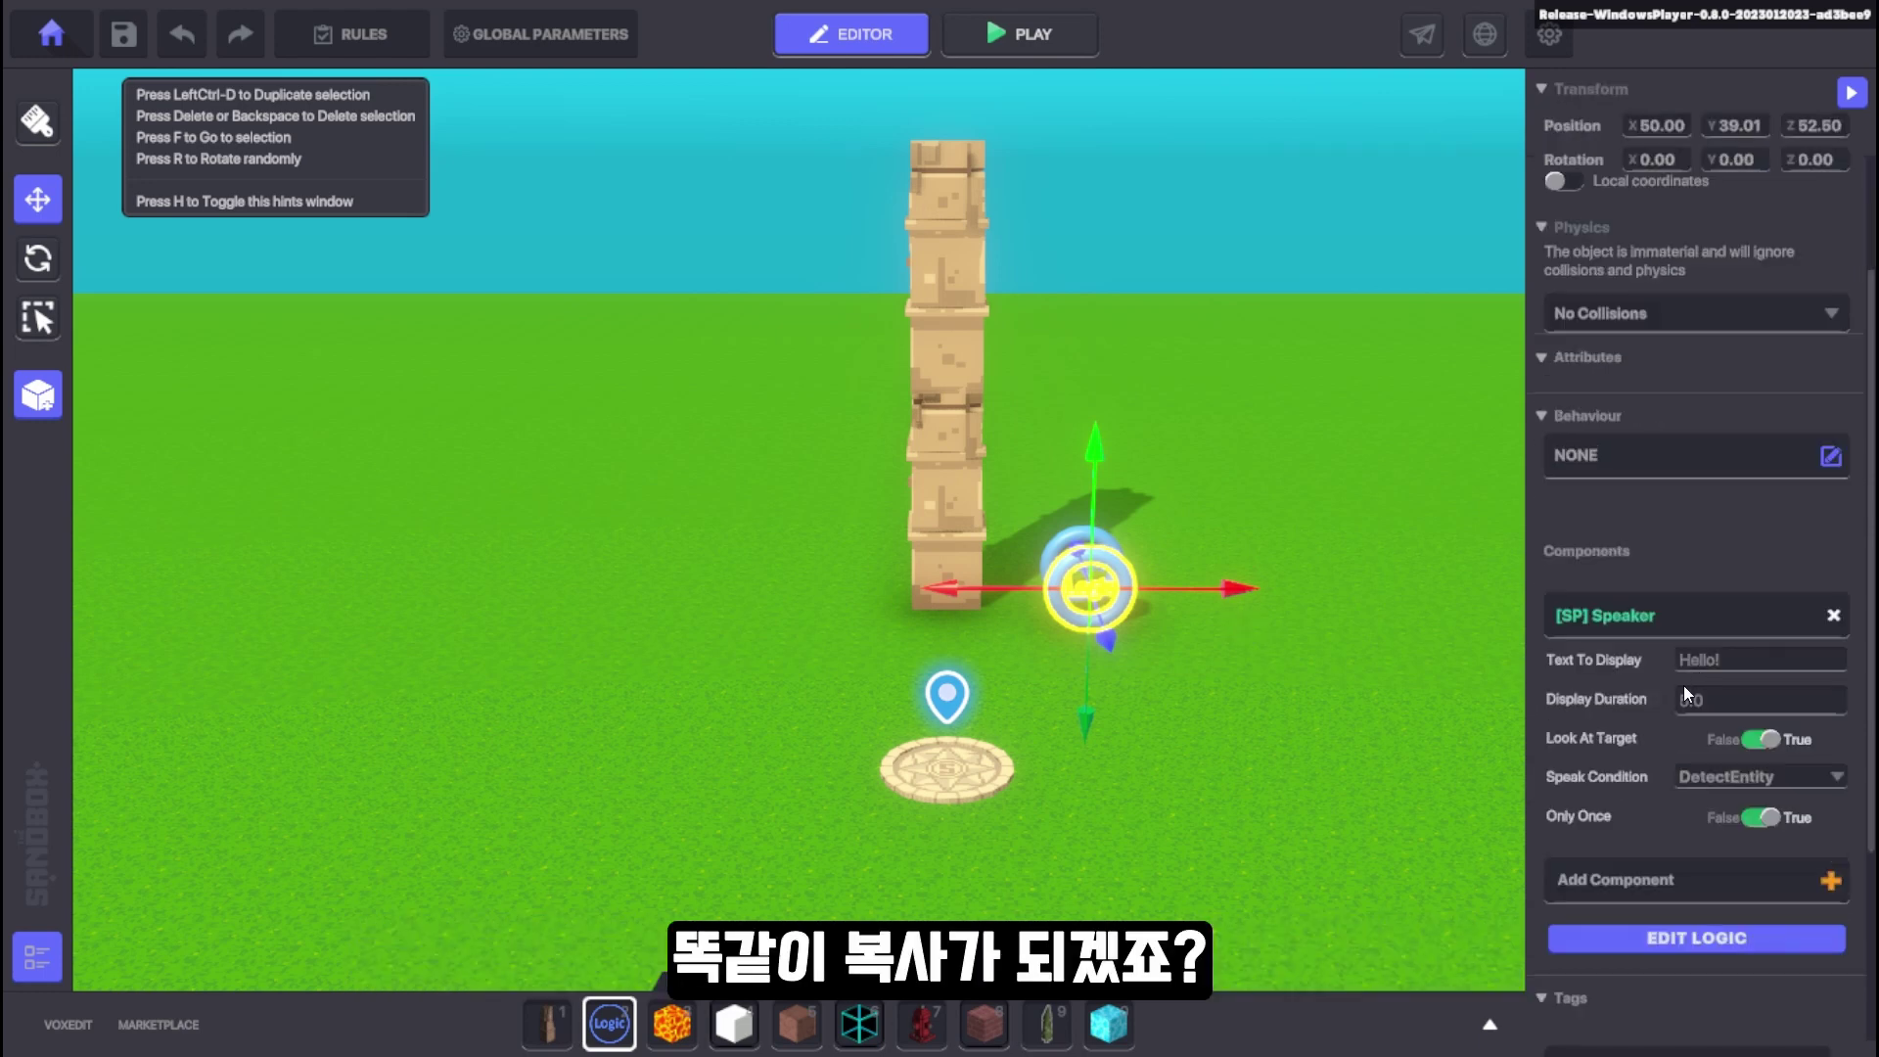
left_click(1696, 937)
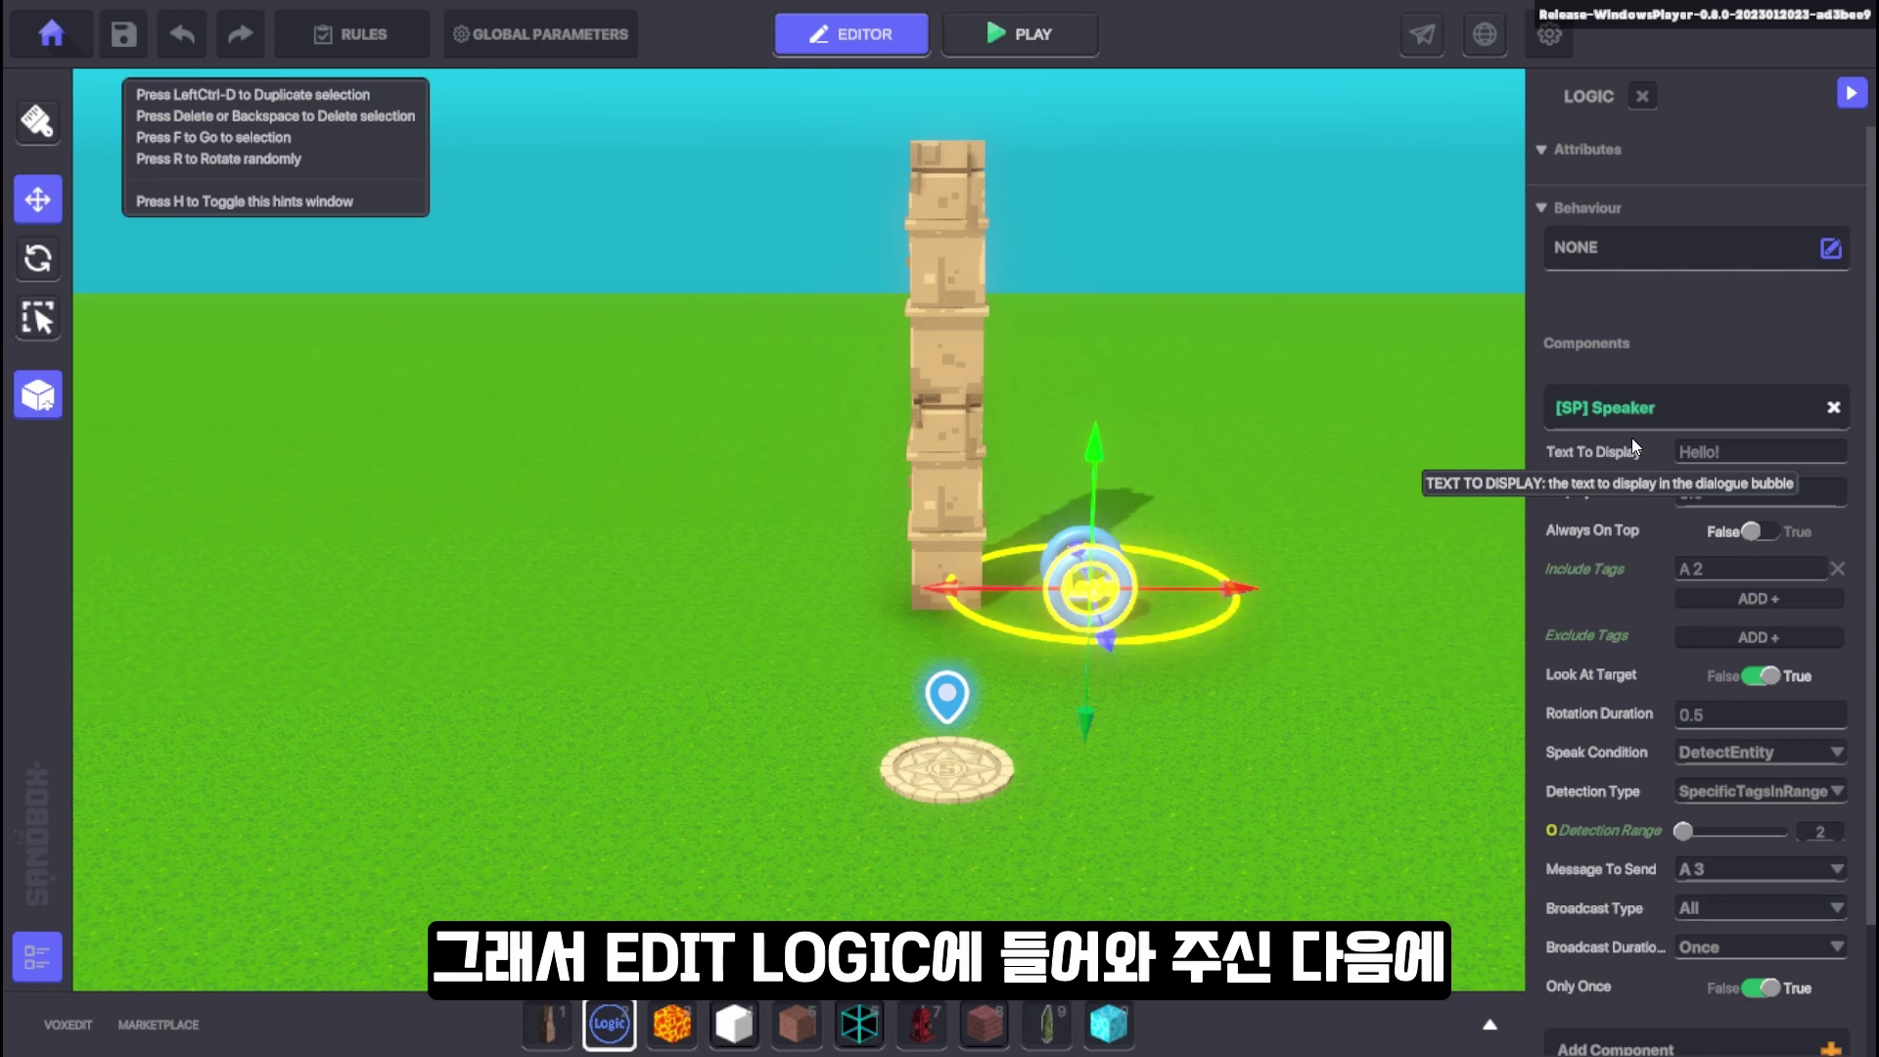
left_click(1834, 410)
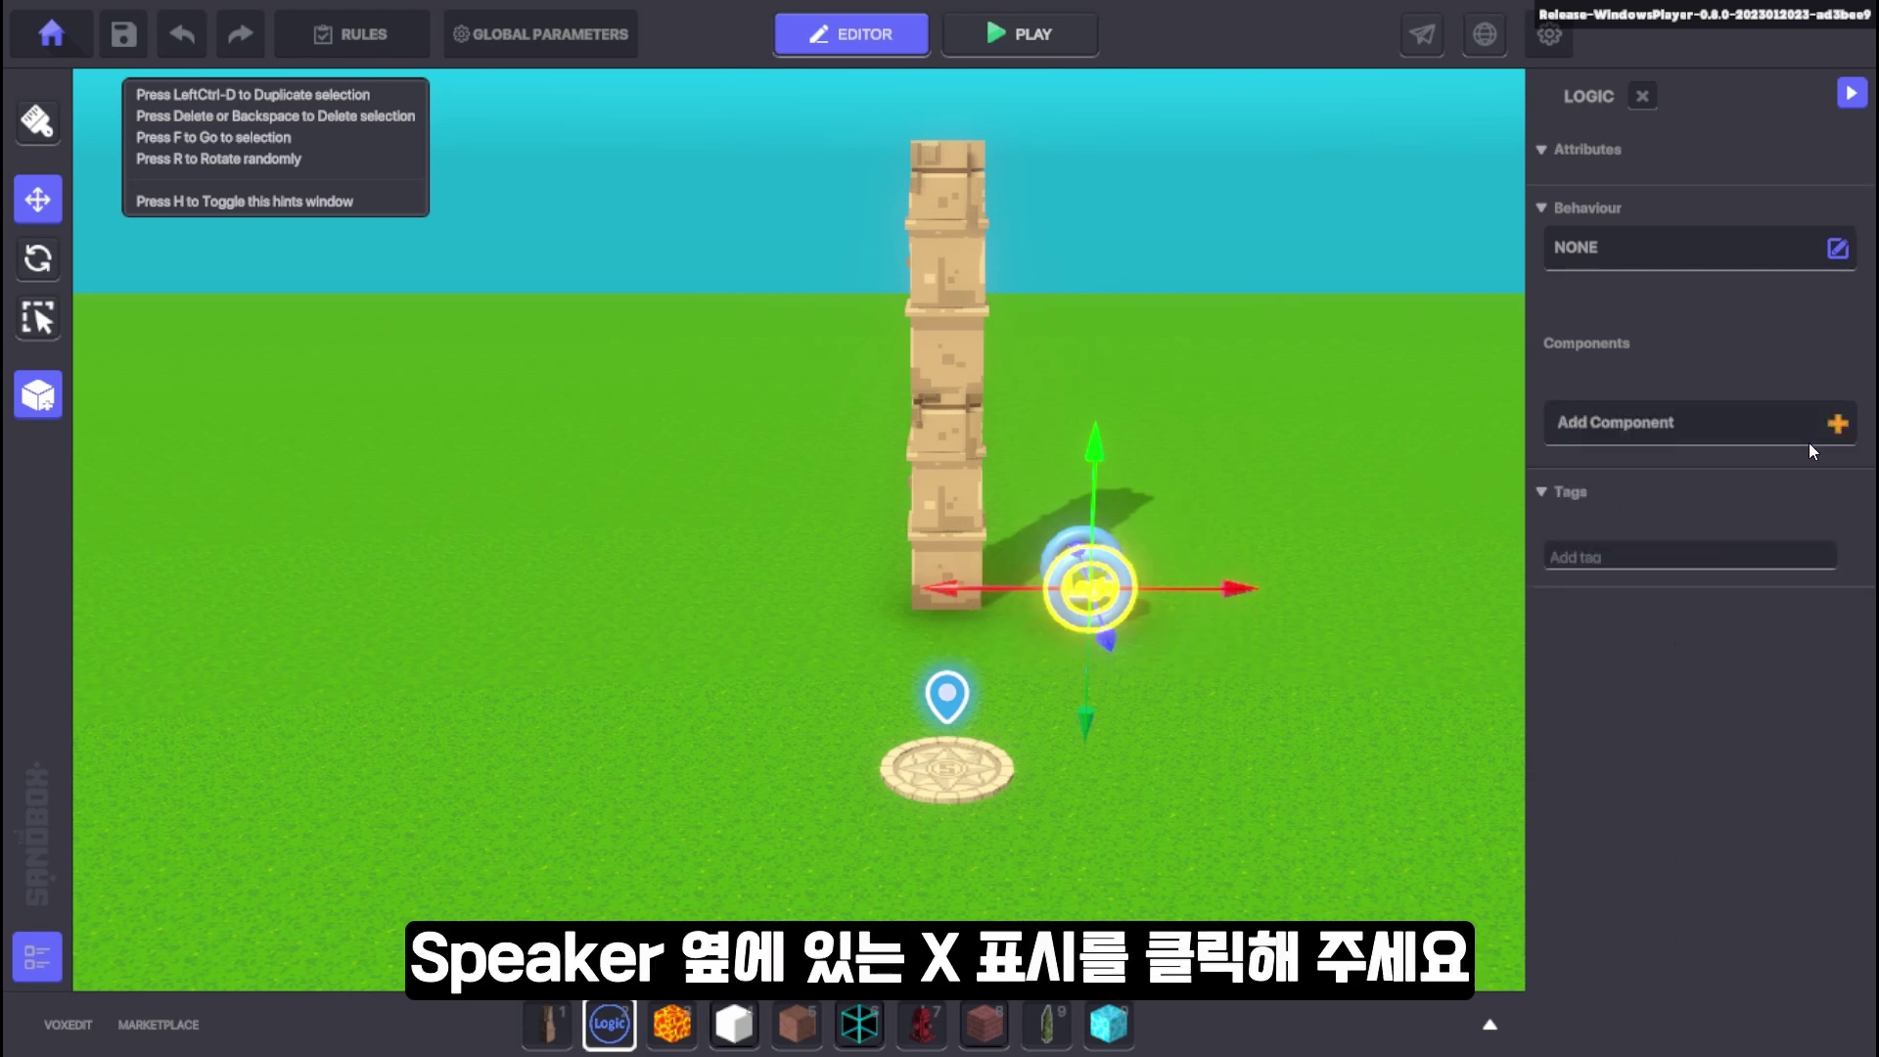
Step: Give the copied Logic Asset the Asset Spawner behaviour, with a Spawn Offset Z of 0 and A 3 as its only required message
left_click(1673, 254)
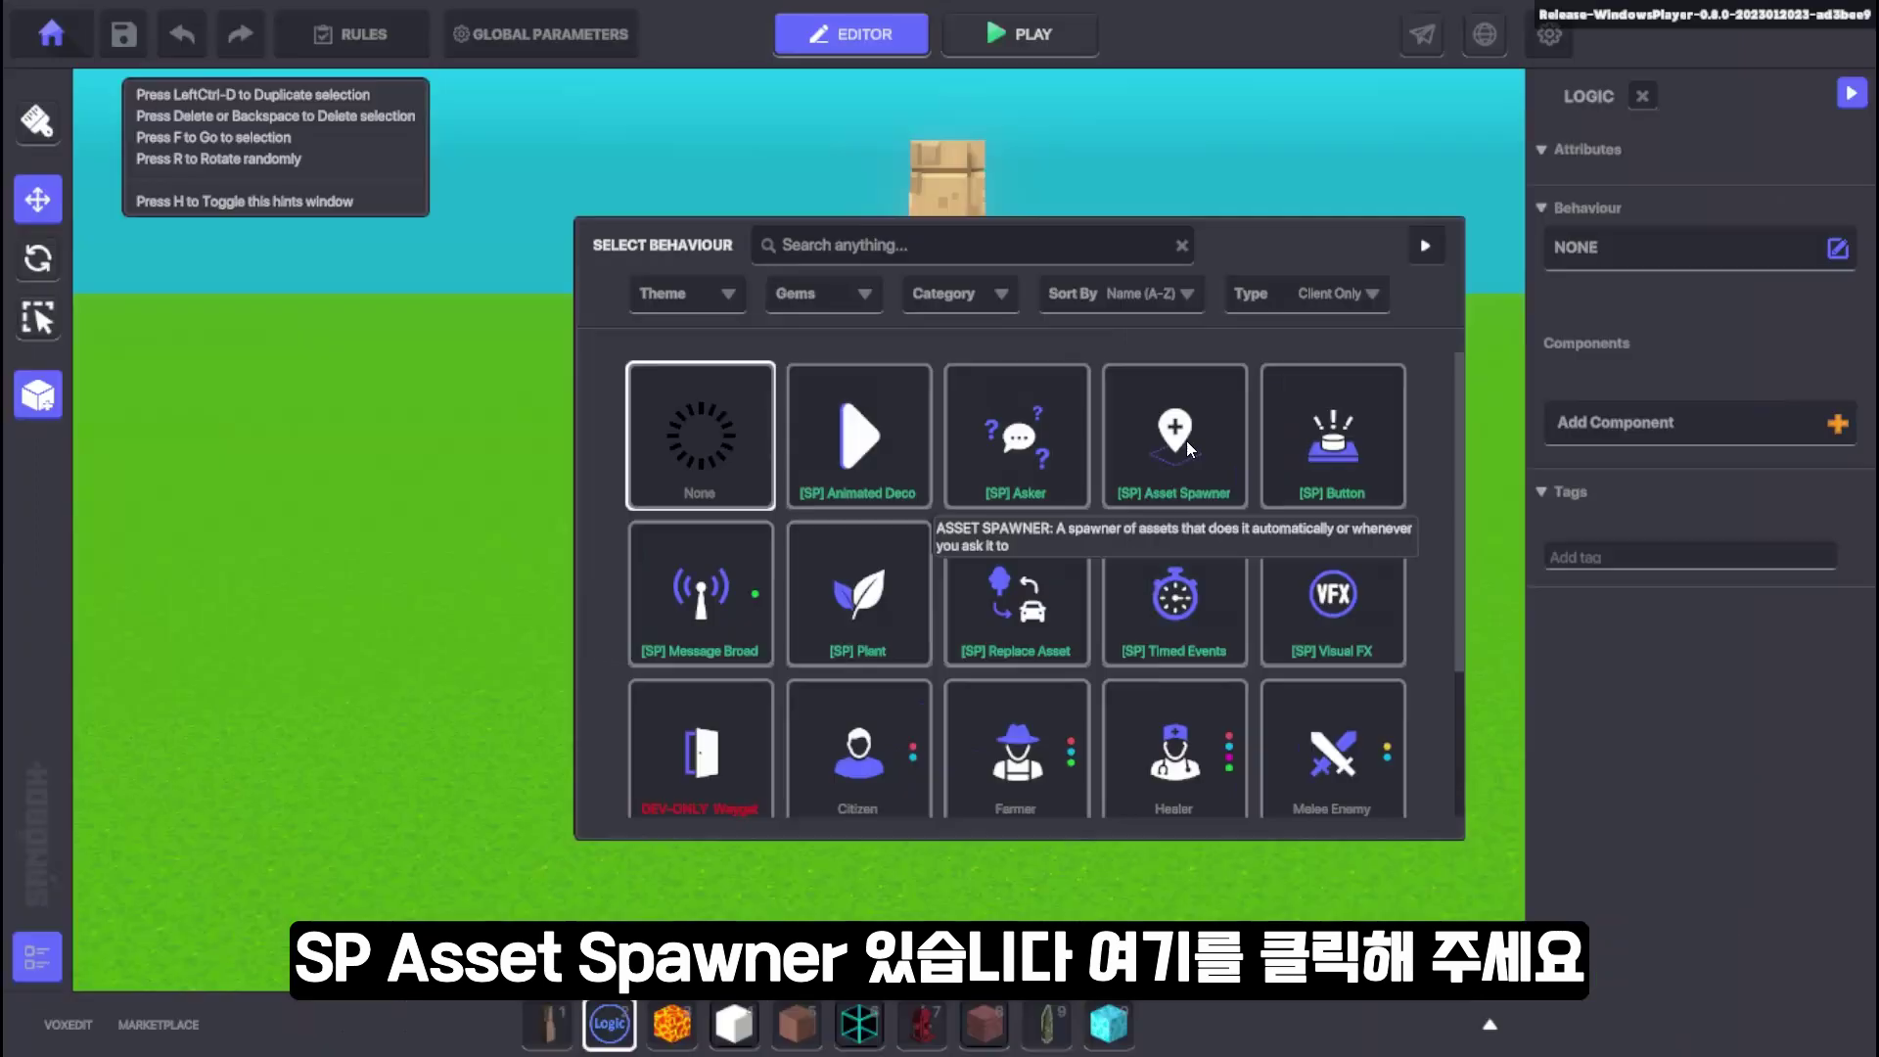
left_click(958, 452)
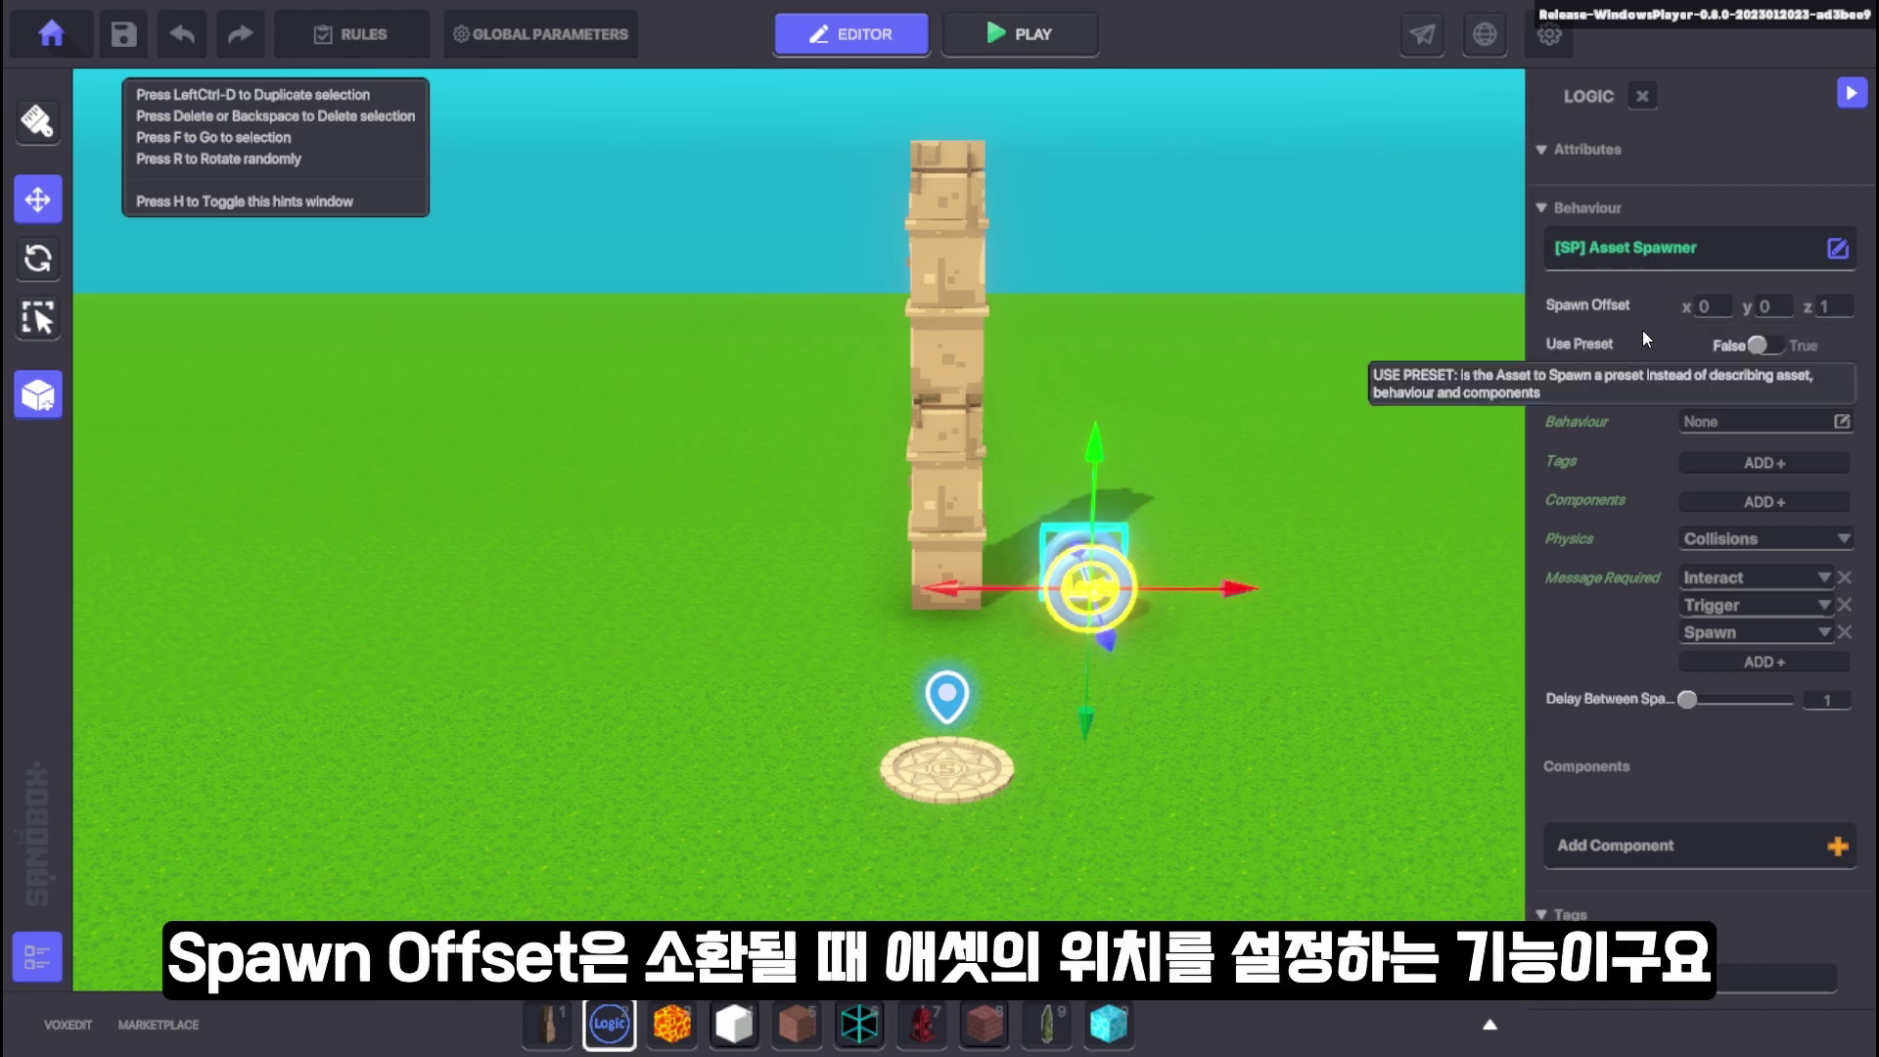
left_click(1831, 308)
type("0")
left_click(1849, 323)
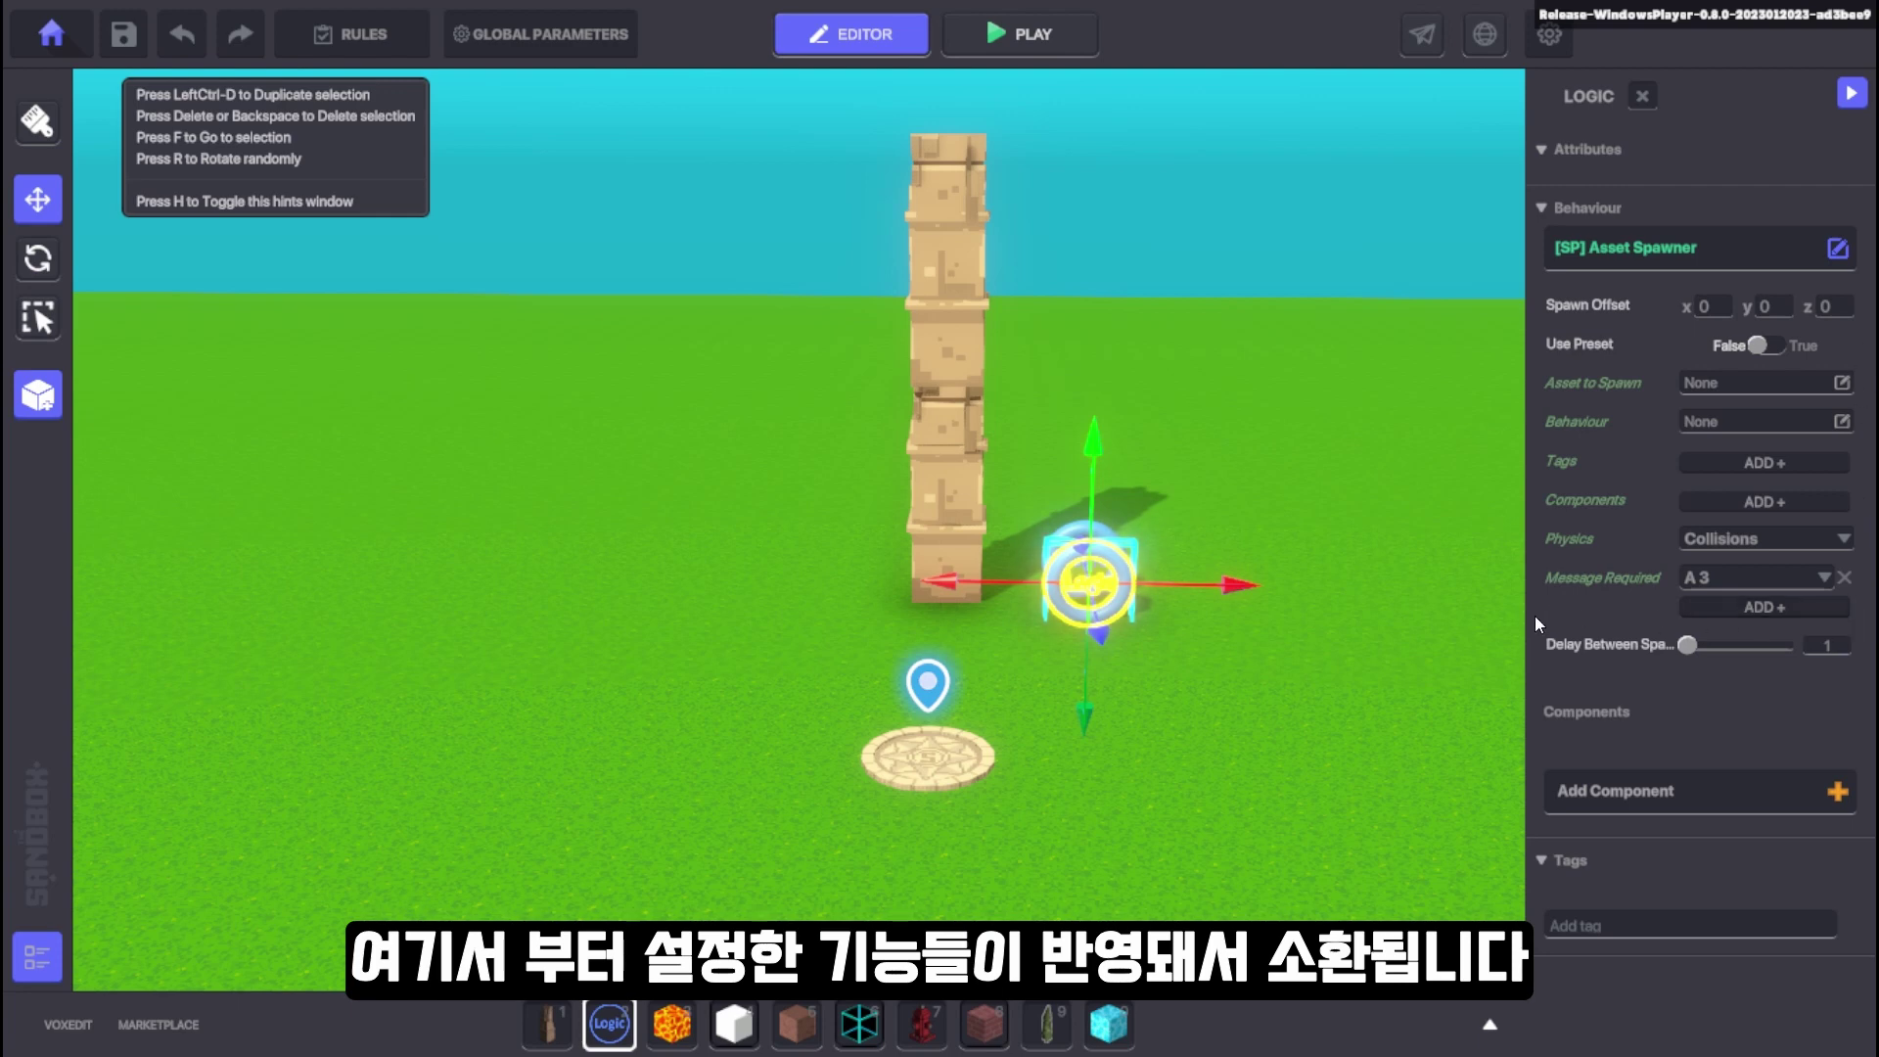
Step: Search the models for WO and choose Grey Wolf as the spawner's Asset to Spawn
left_click(1554, 389)
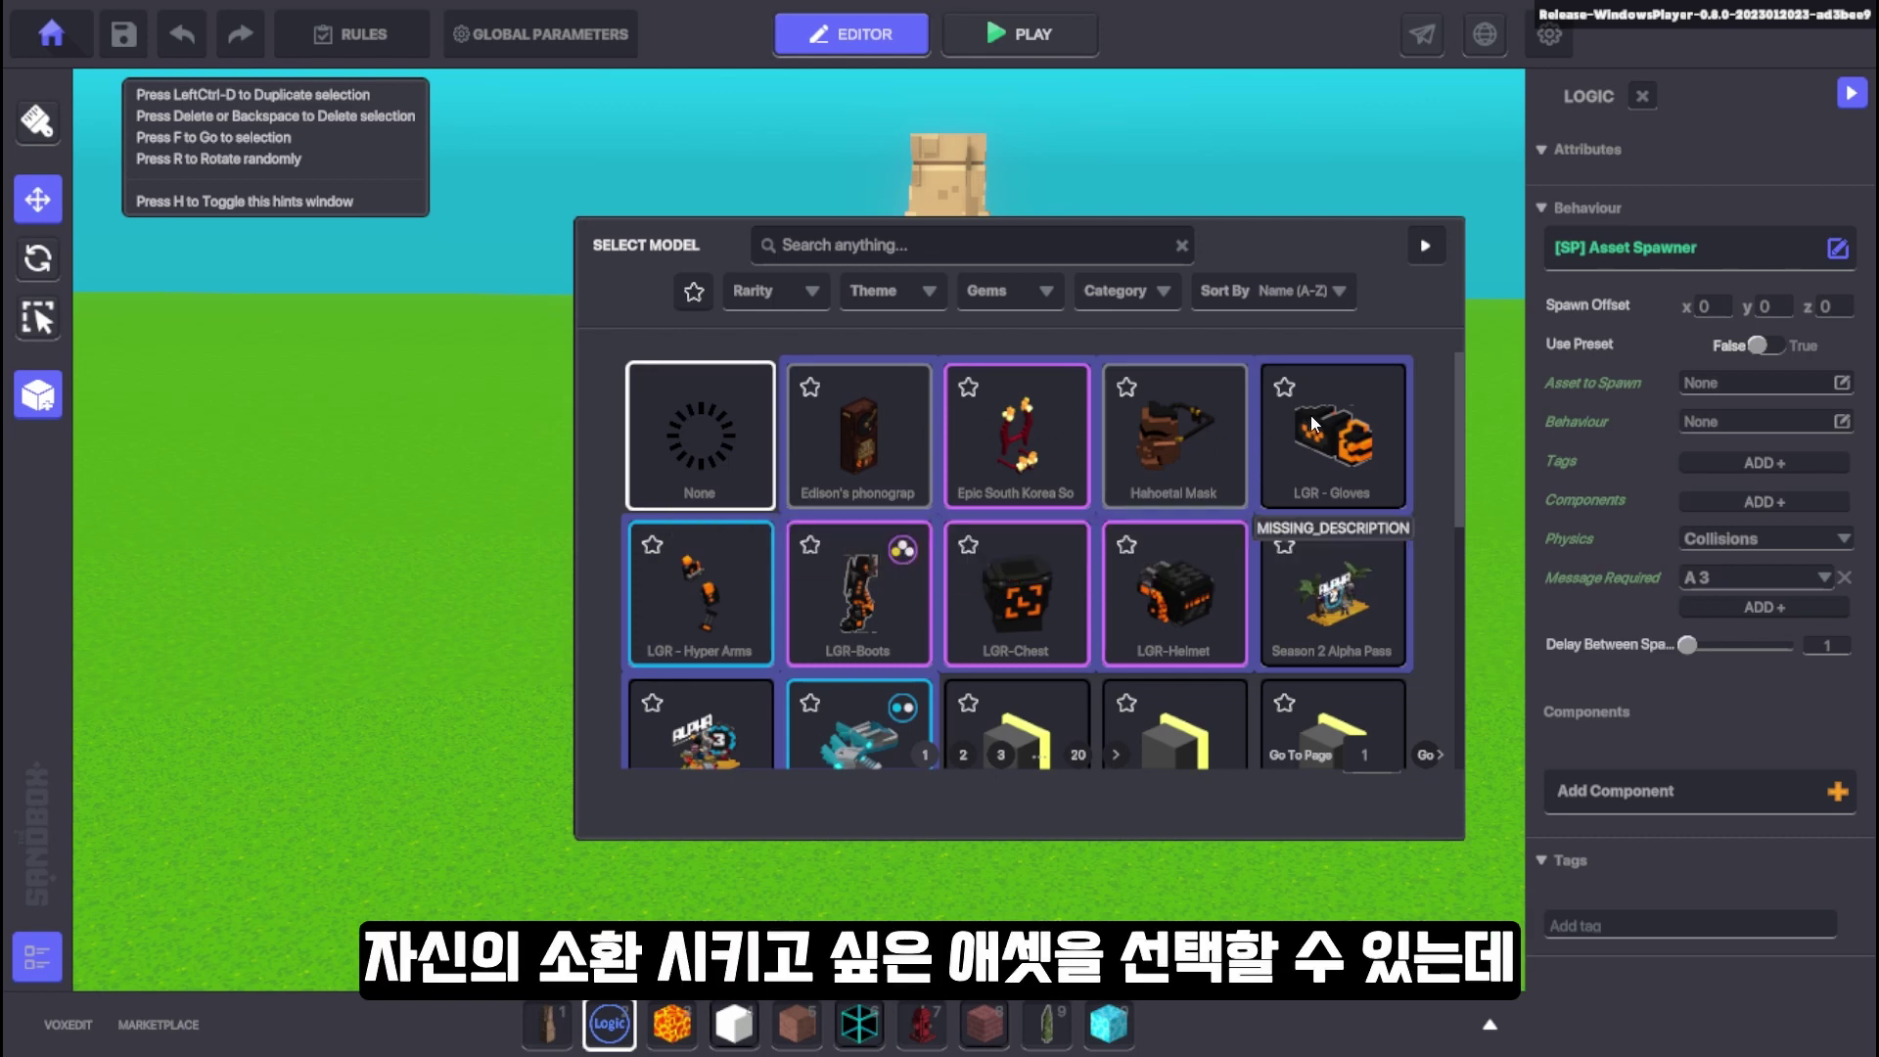
scroll(988, 635, "down", 3)
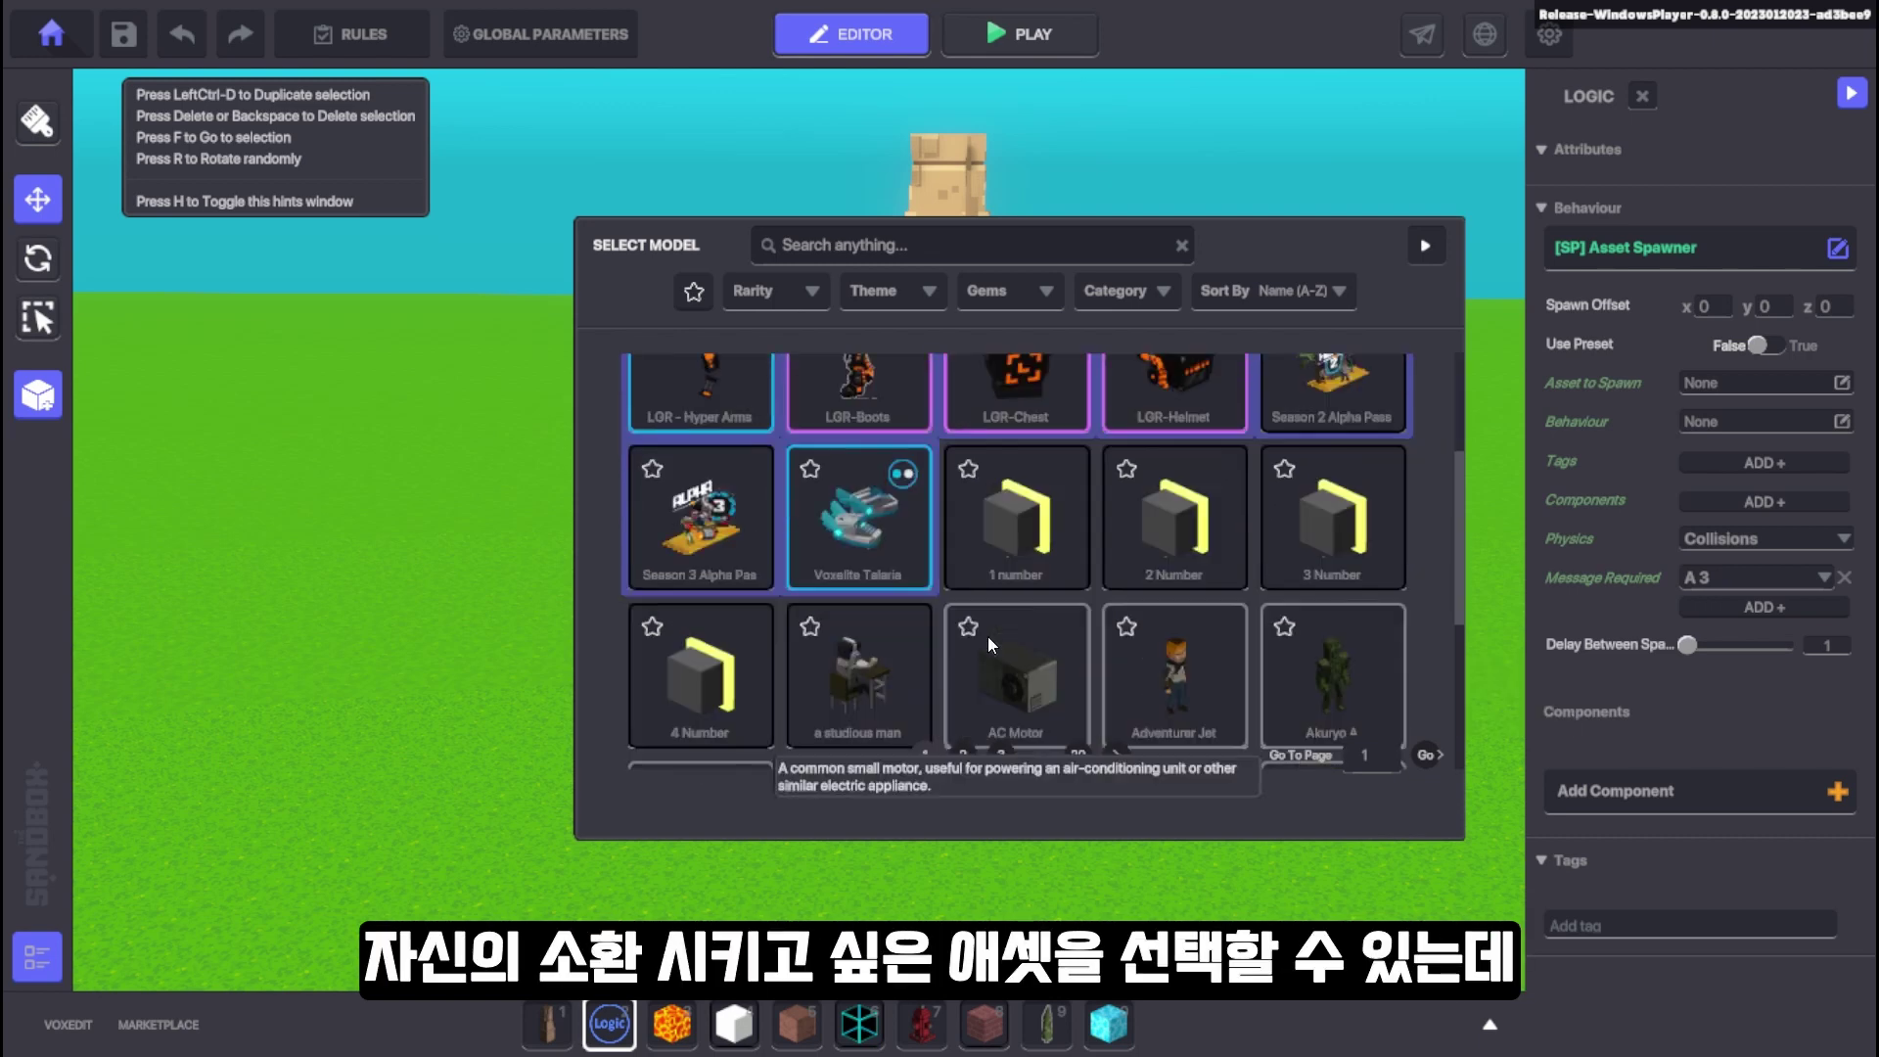
scroll(1199, 604, "up", 3)
left_click(874, 245)
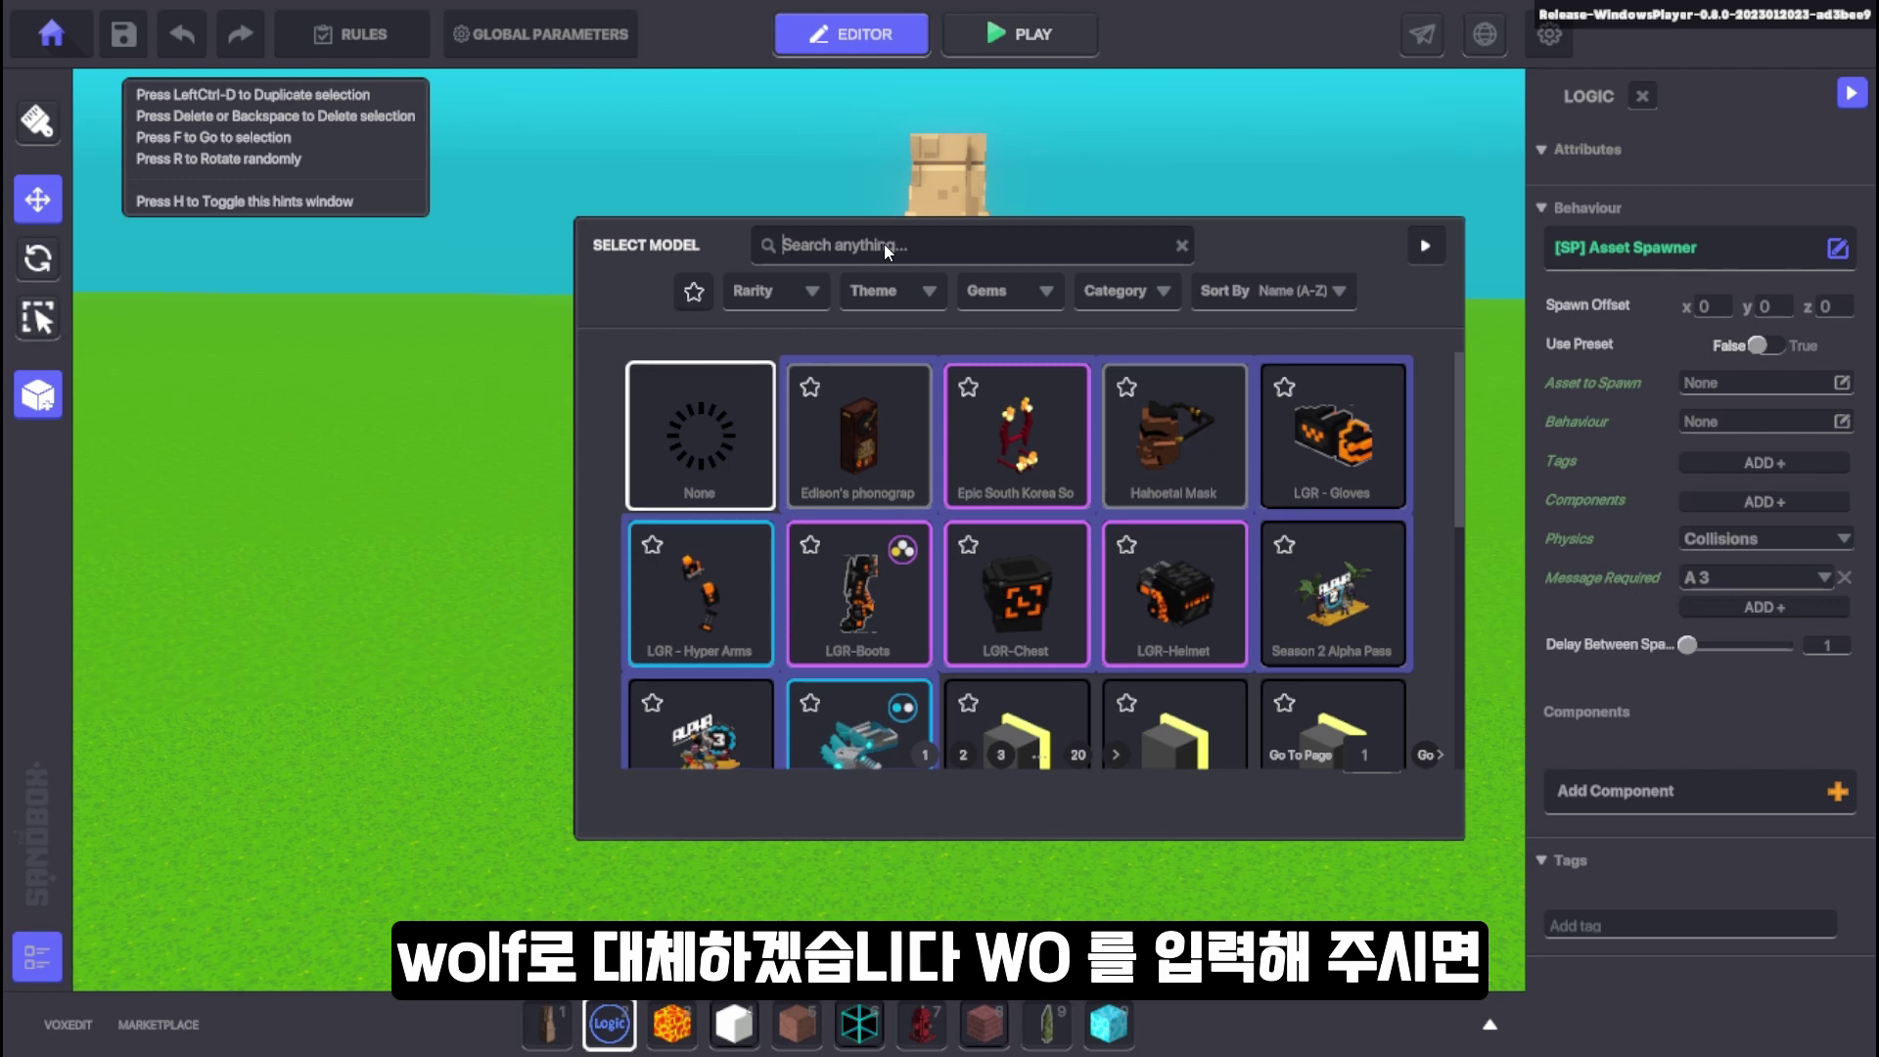
type("WO")
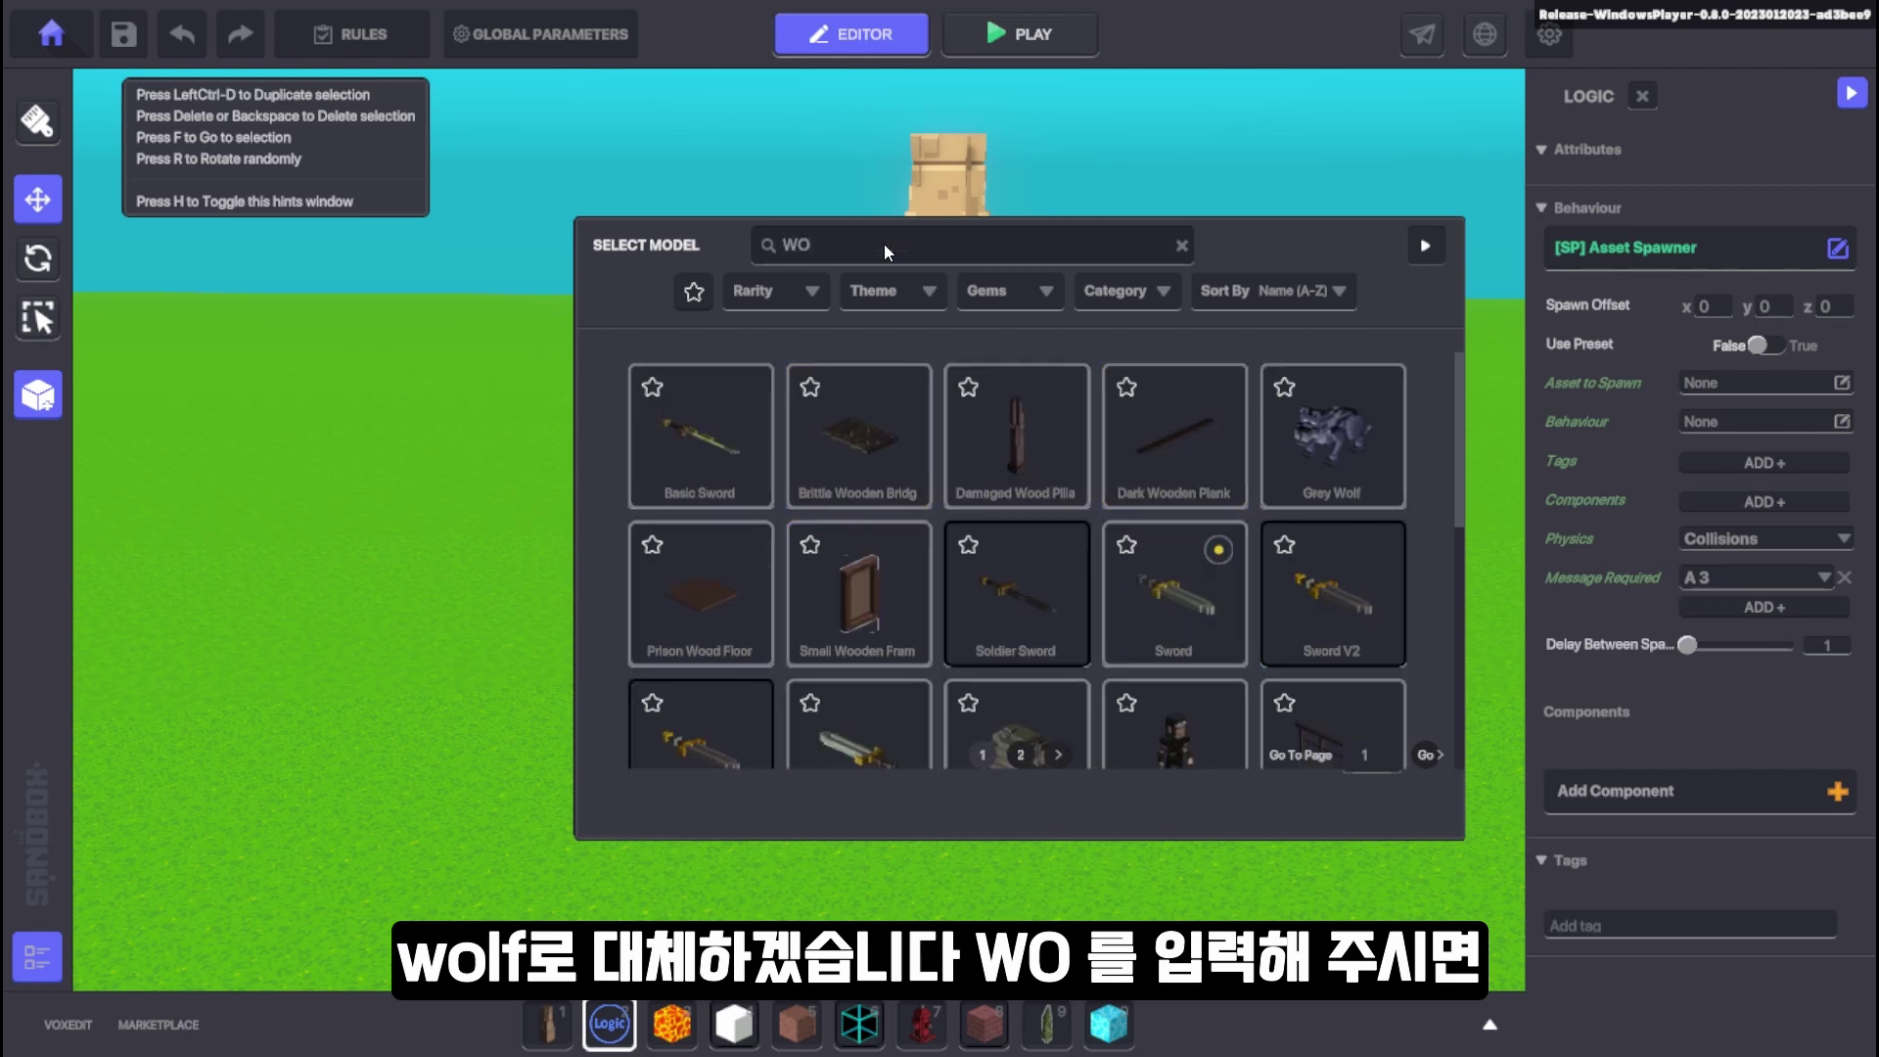
left_click(1336, 433)
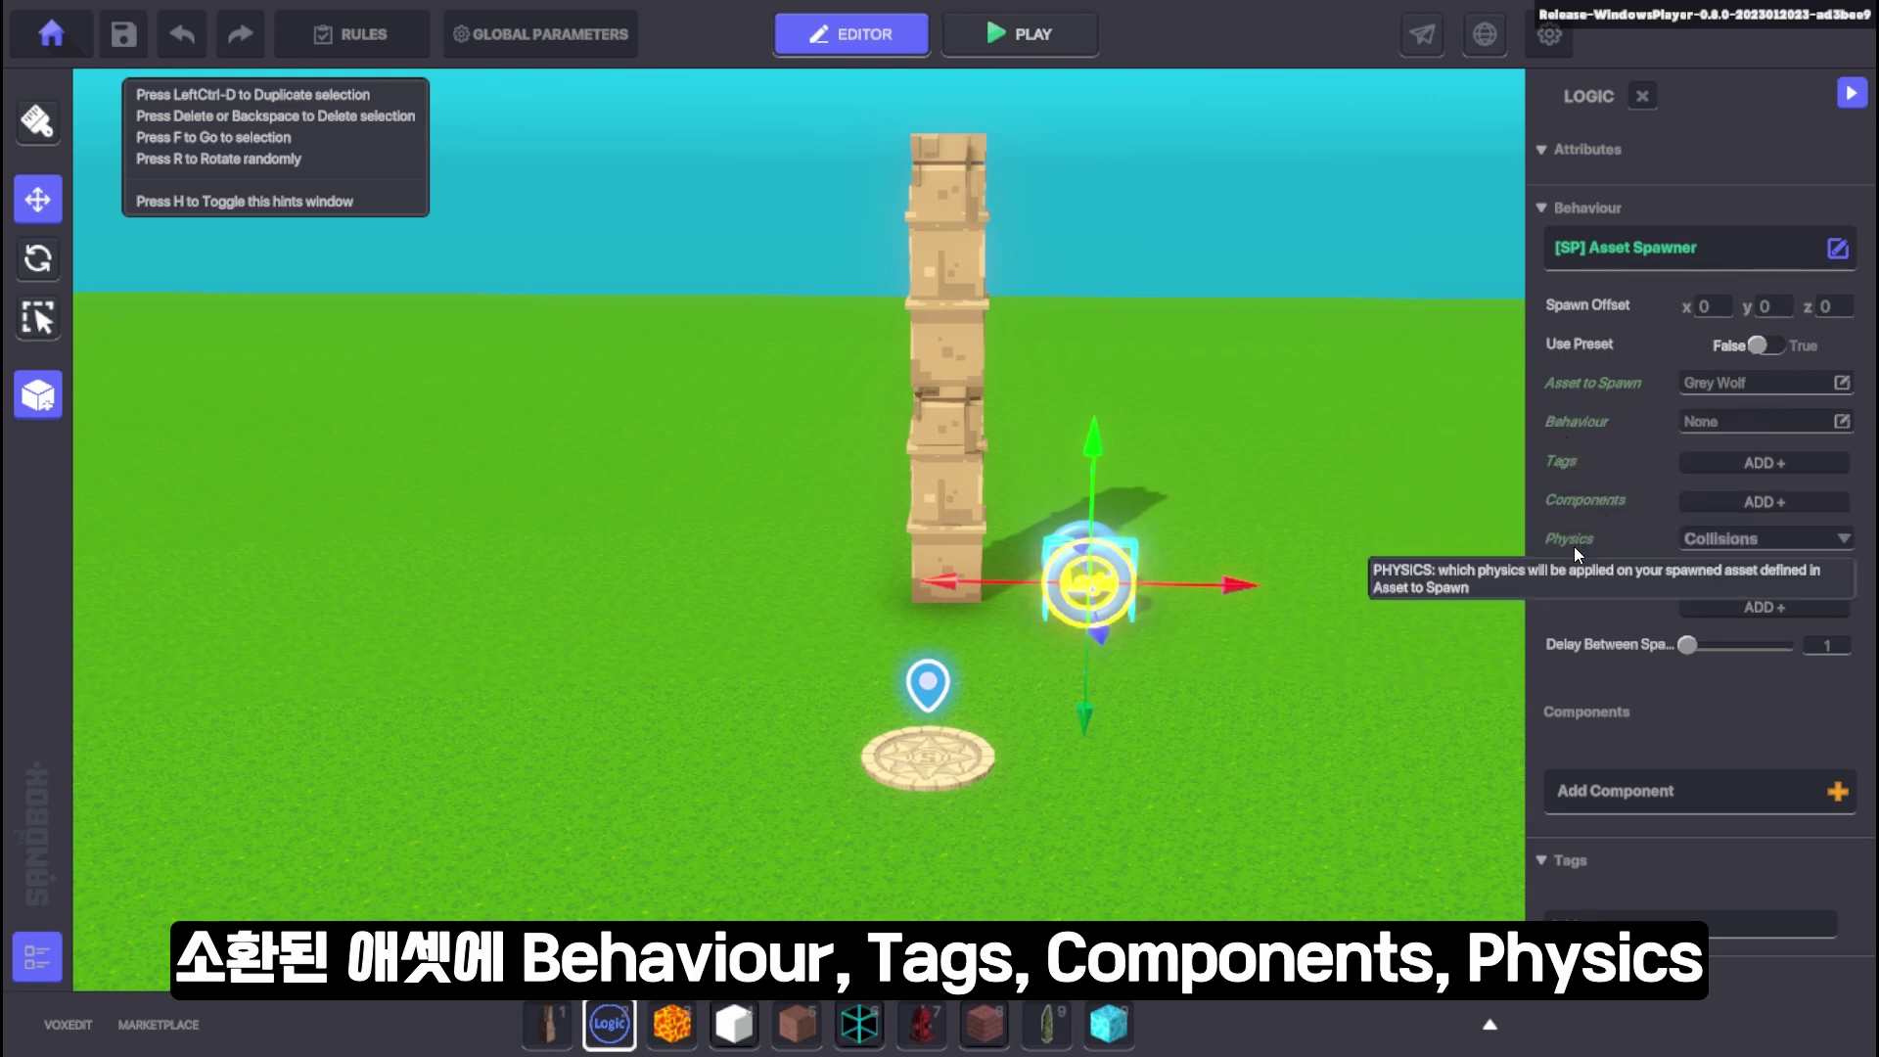
Step: Set the spawned wolf's Behaviour to Predator and add a Health component to it
left_click(1716, 419)
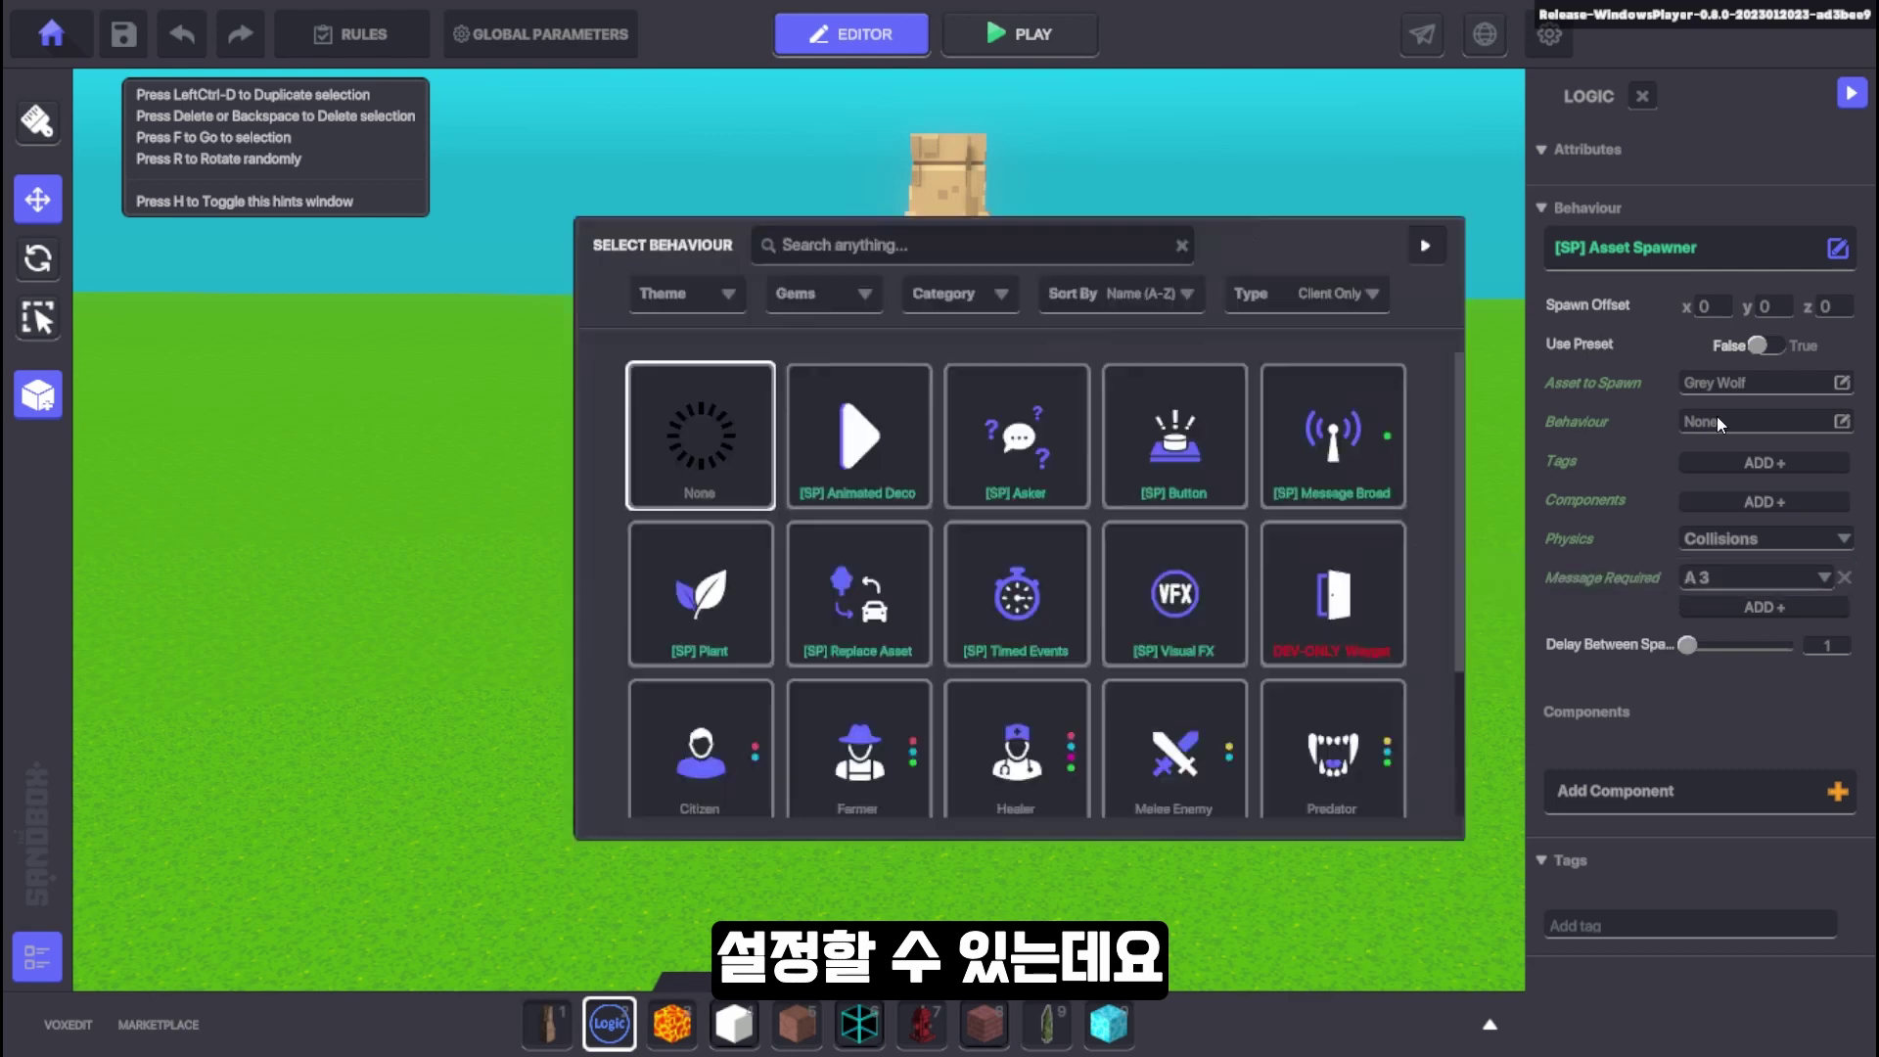
scroll(1063, 616, "down", 3)
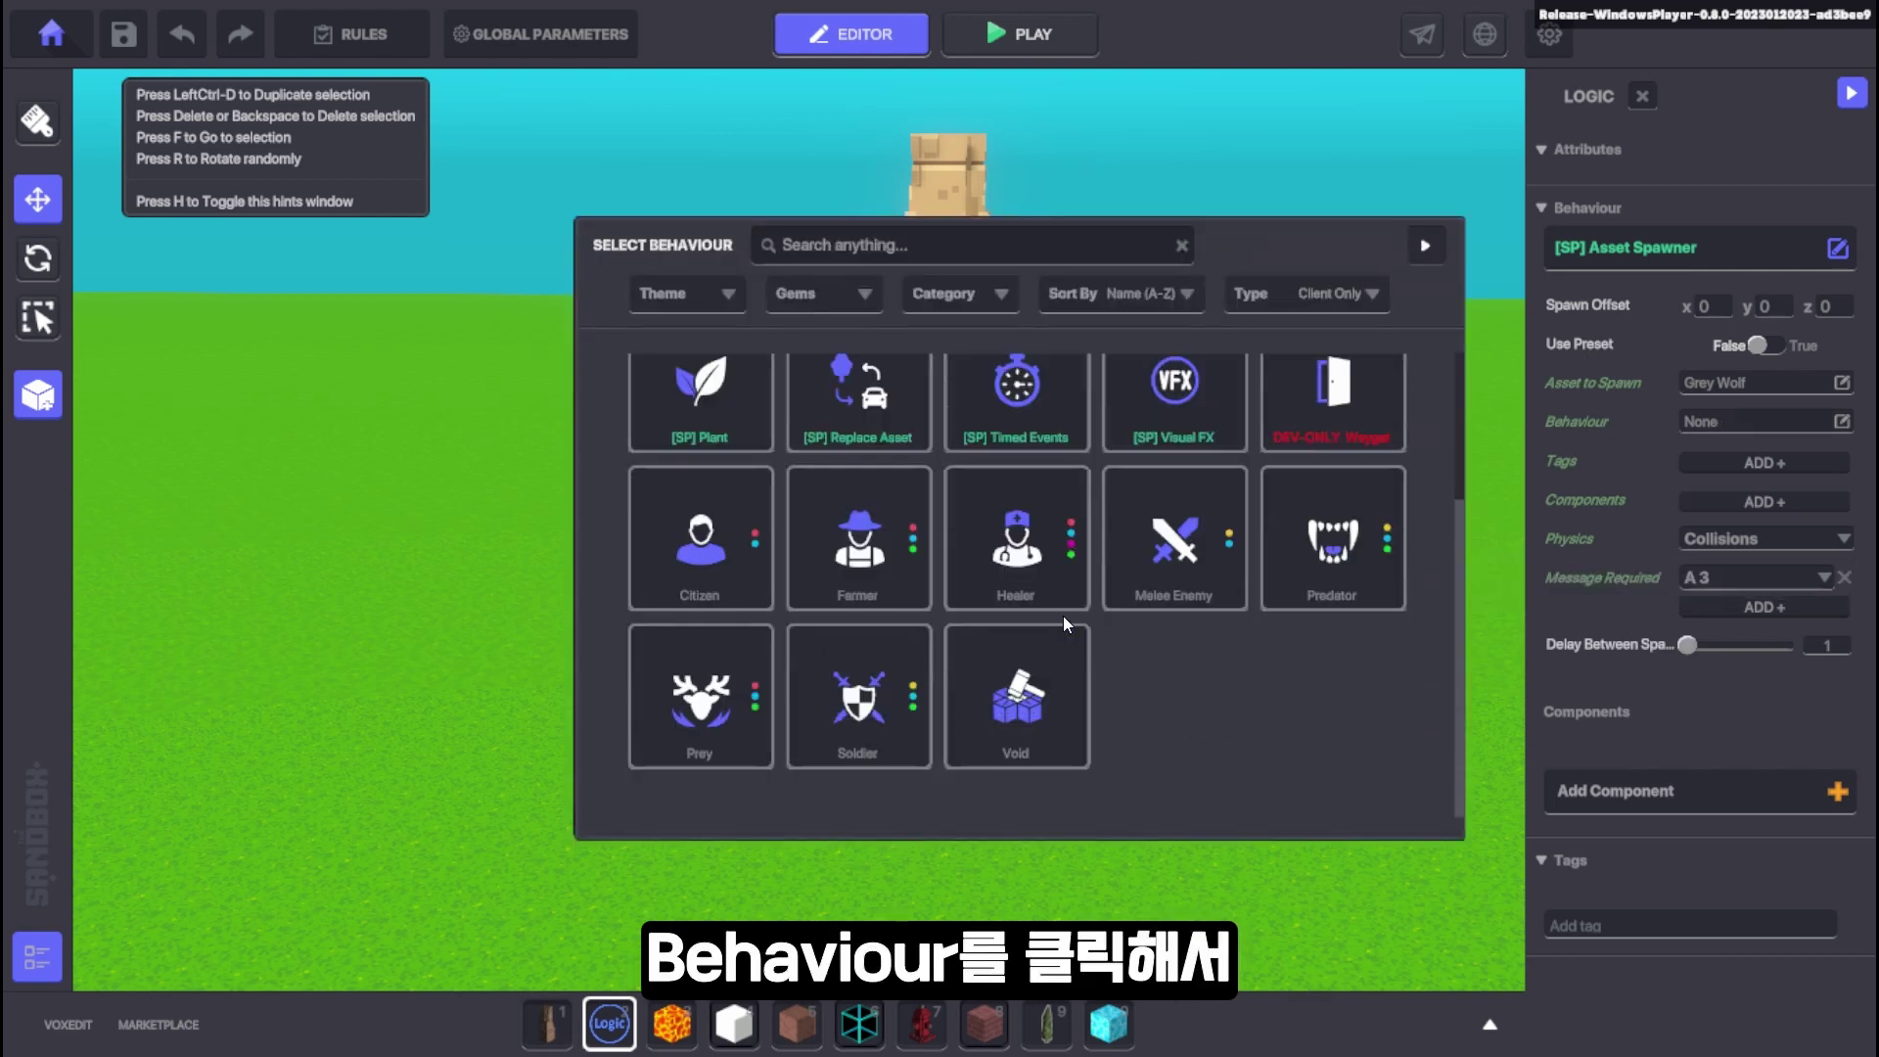
left_click(1358, 535)
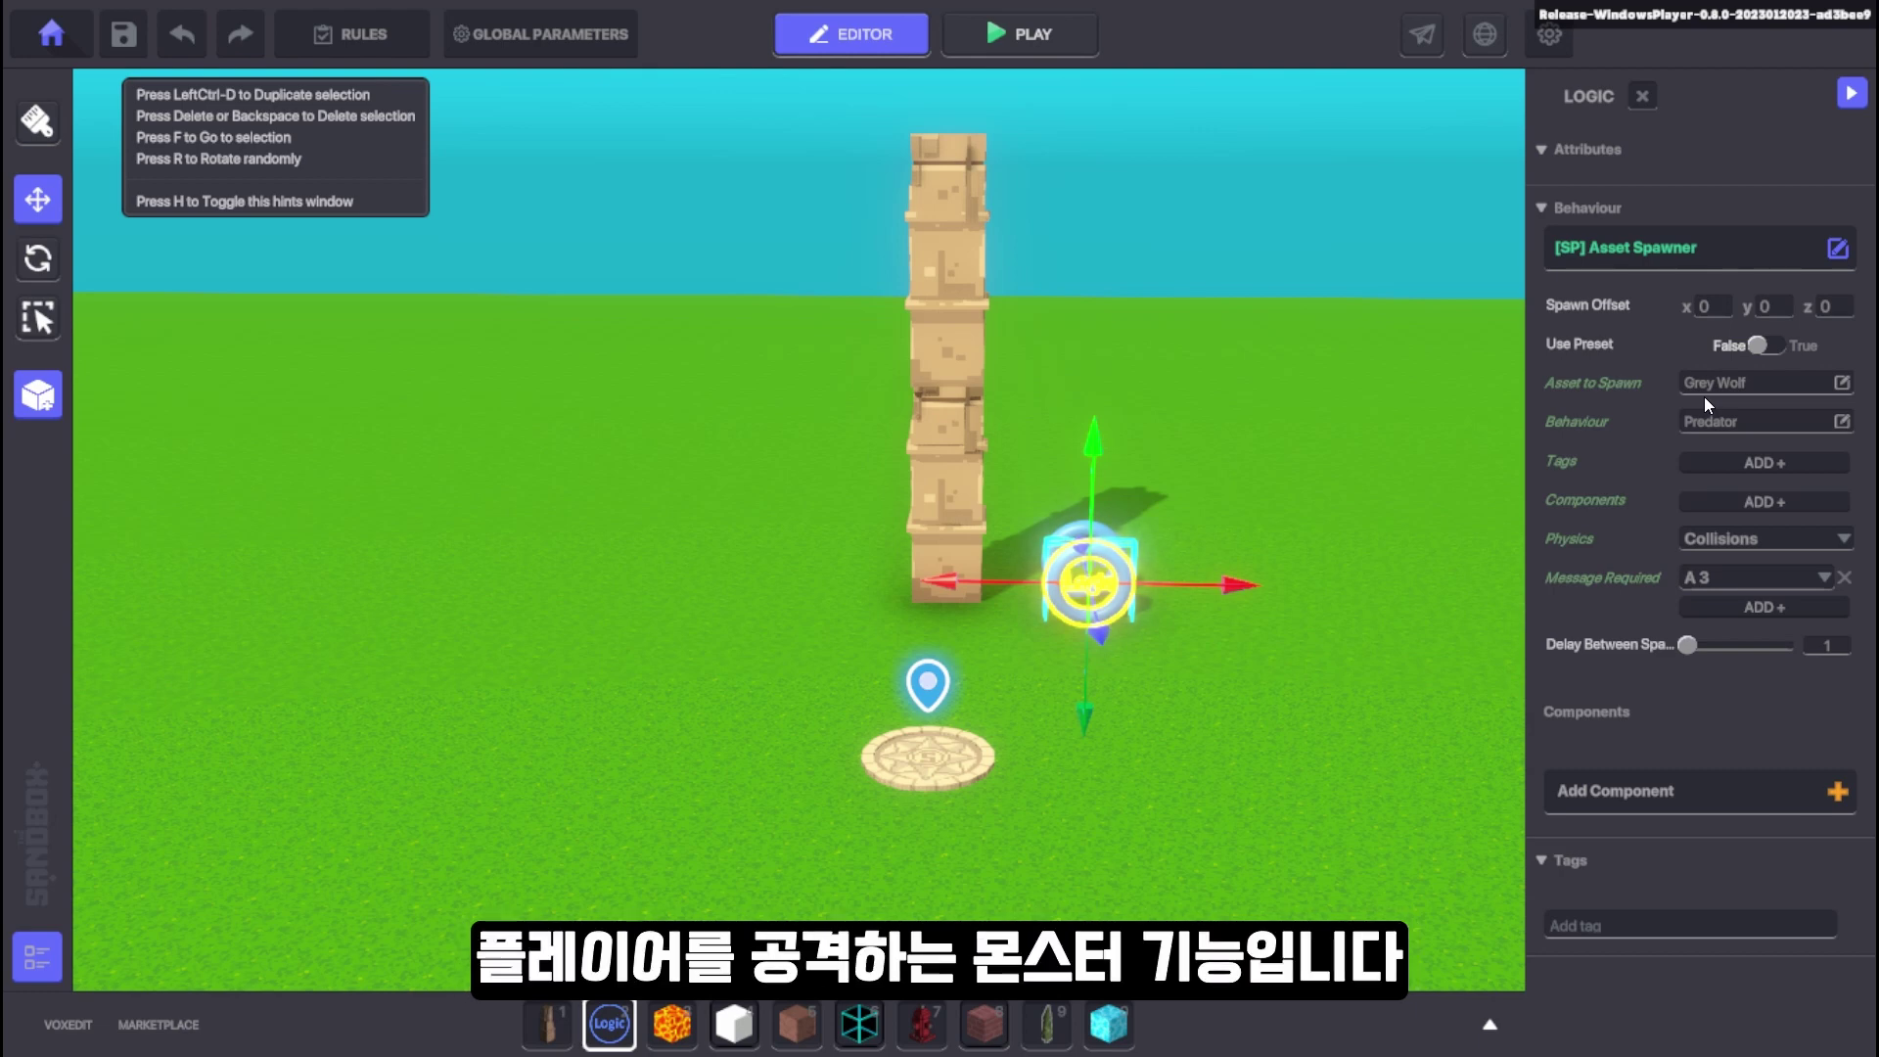
left_click(1745, 502)
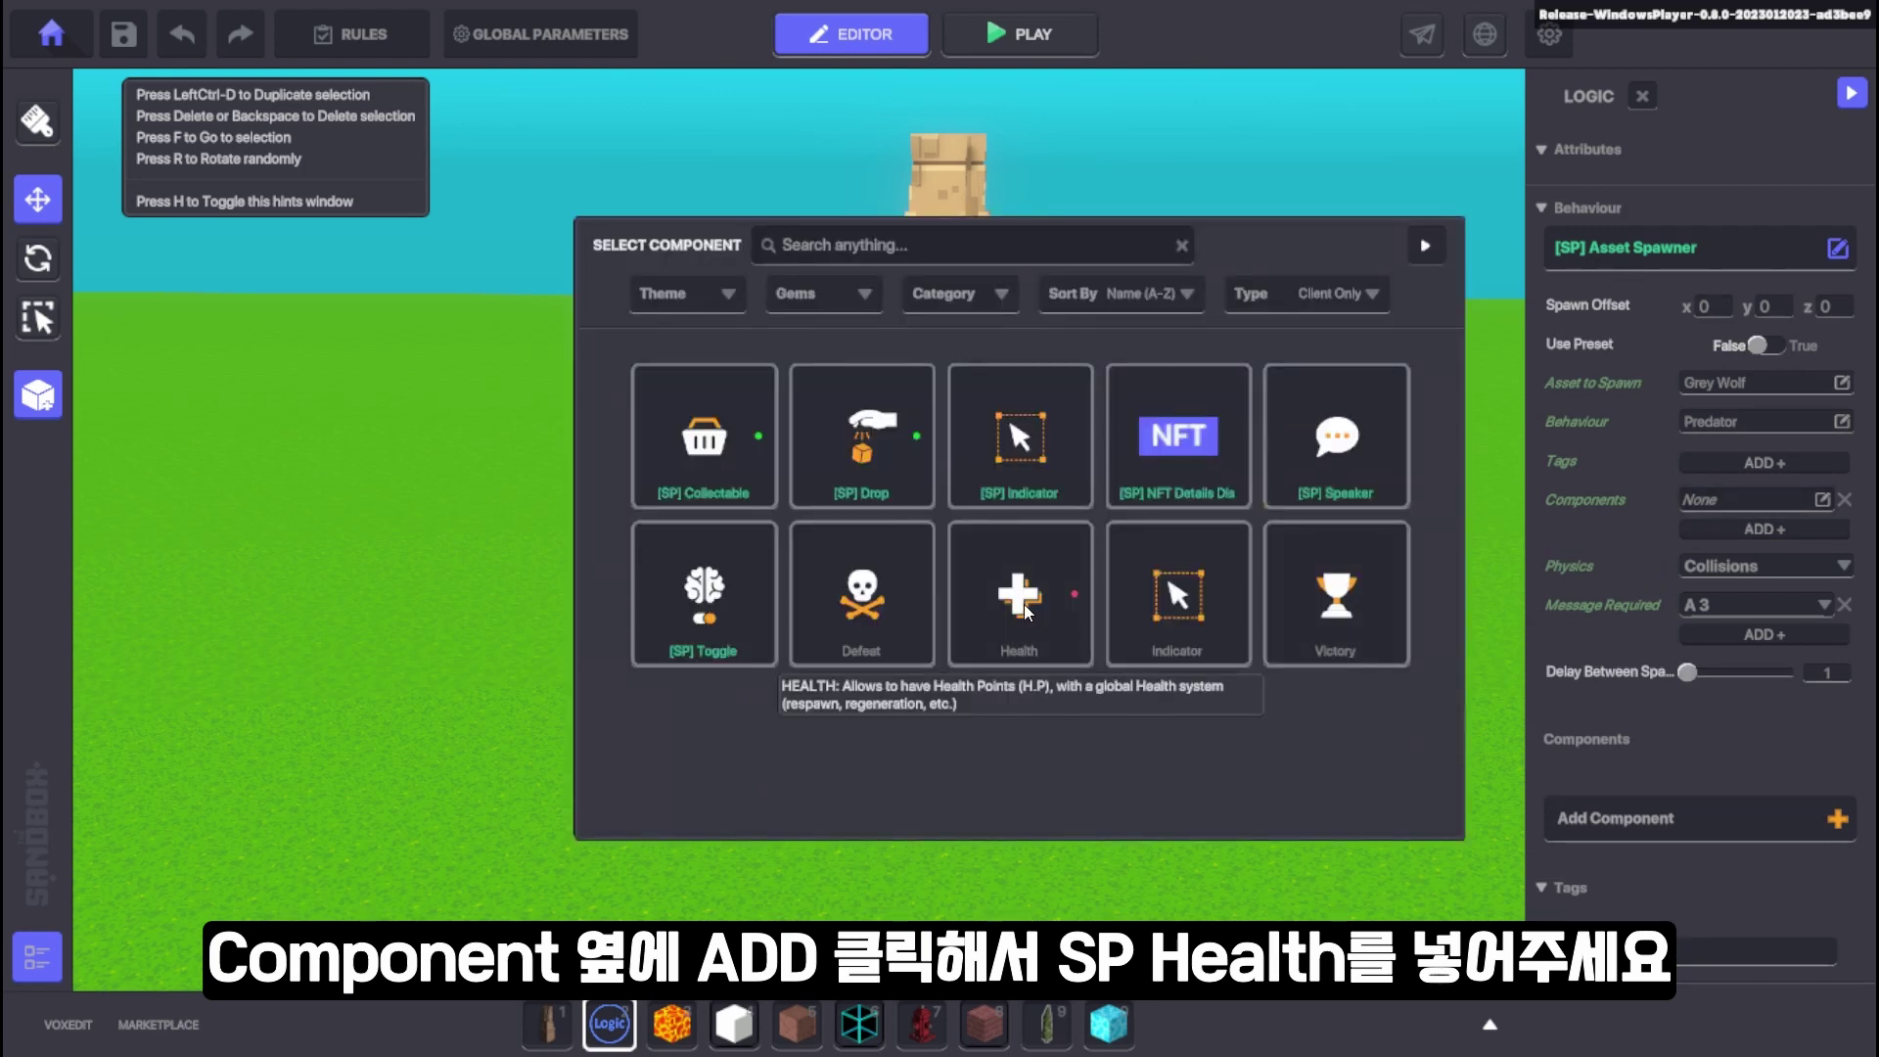
left_click(1024, 601)
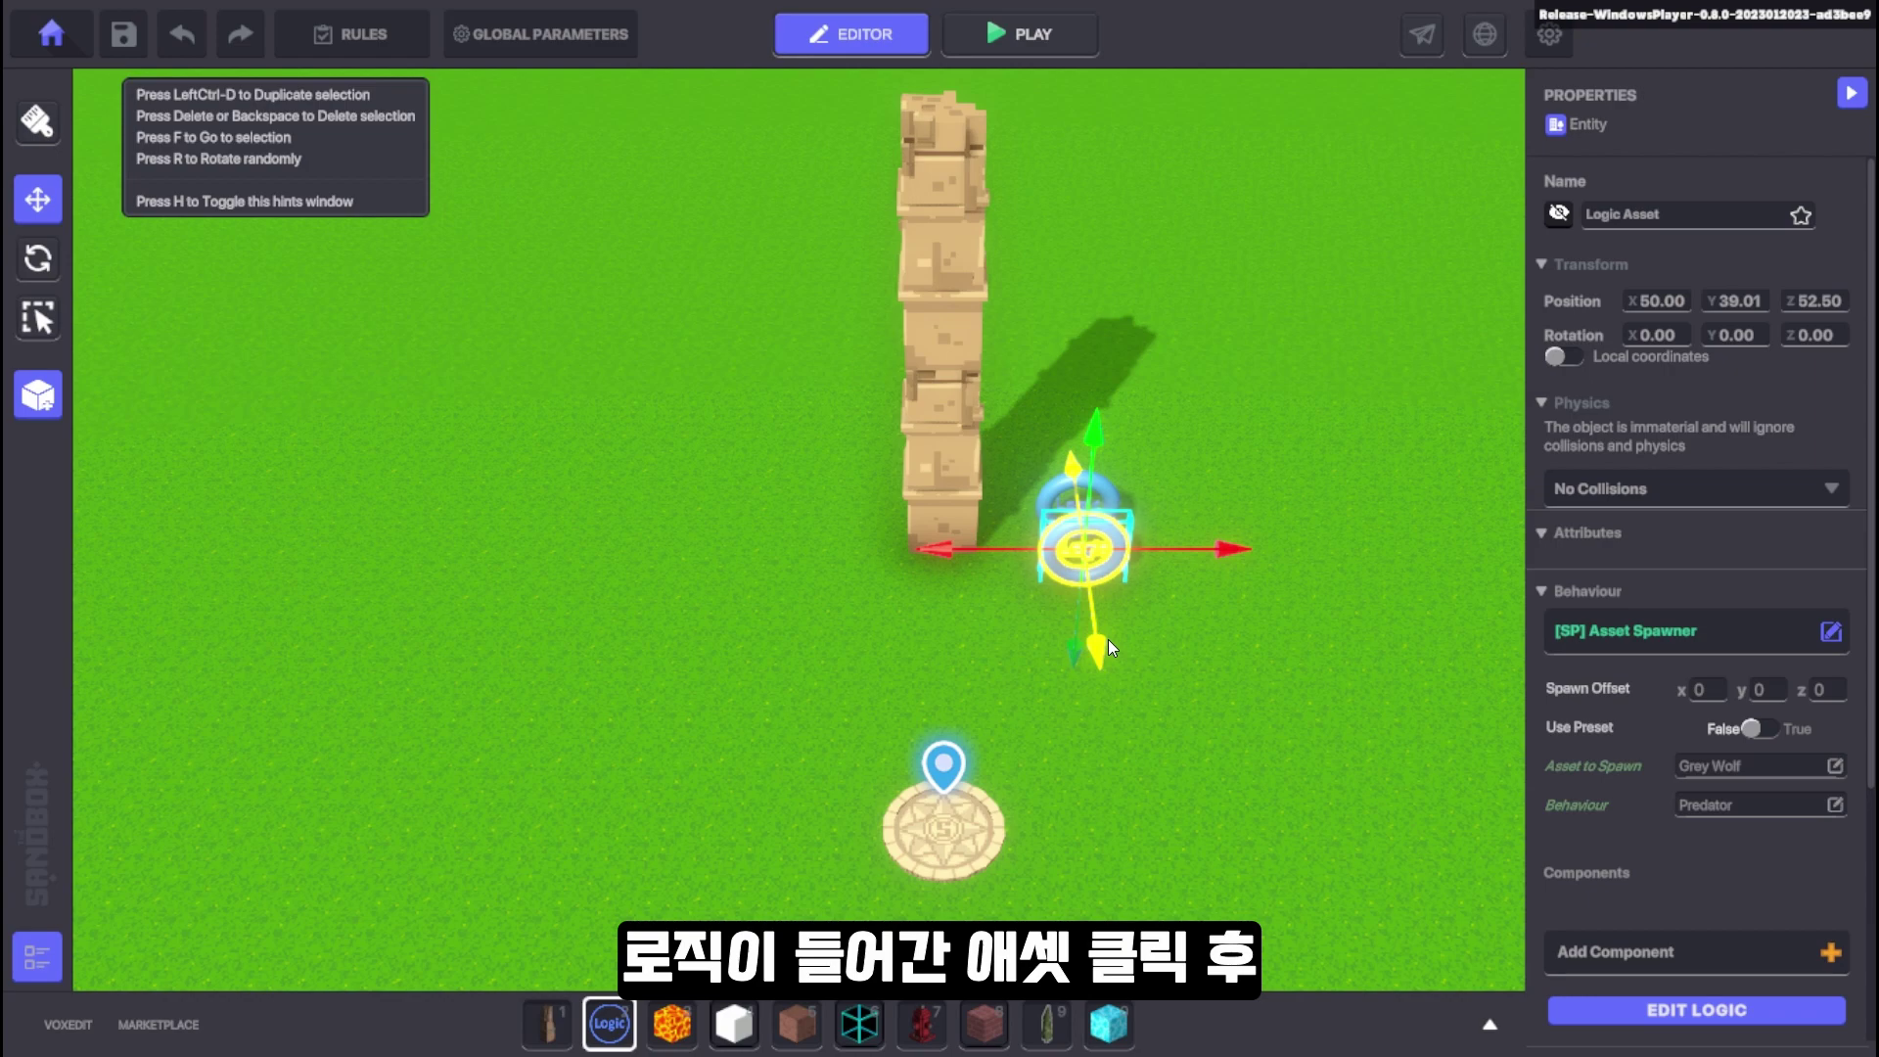
Step: Move the spawner onto the other Logic Asset at Z 53.50 and shift both together into the pillar's base
left_click_drag(1109, 640, 1104, 592)
left_click(1183, 567)
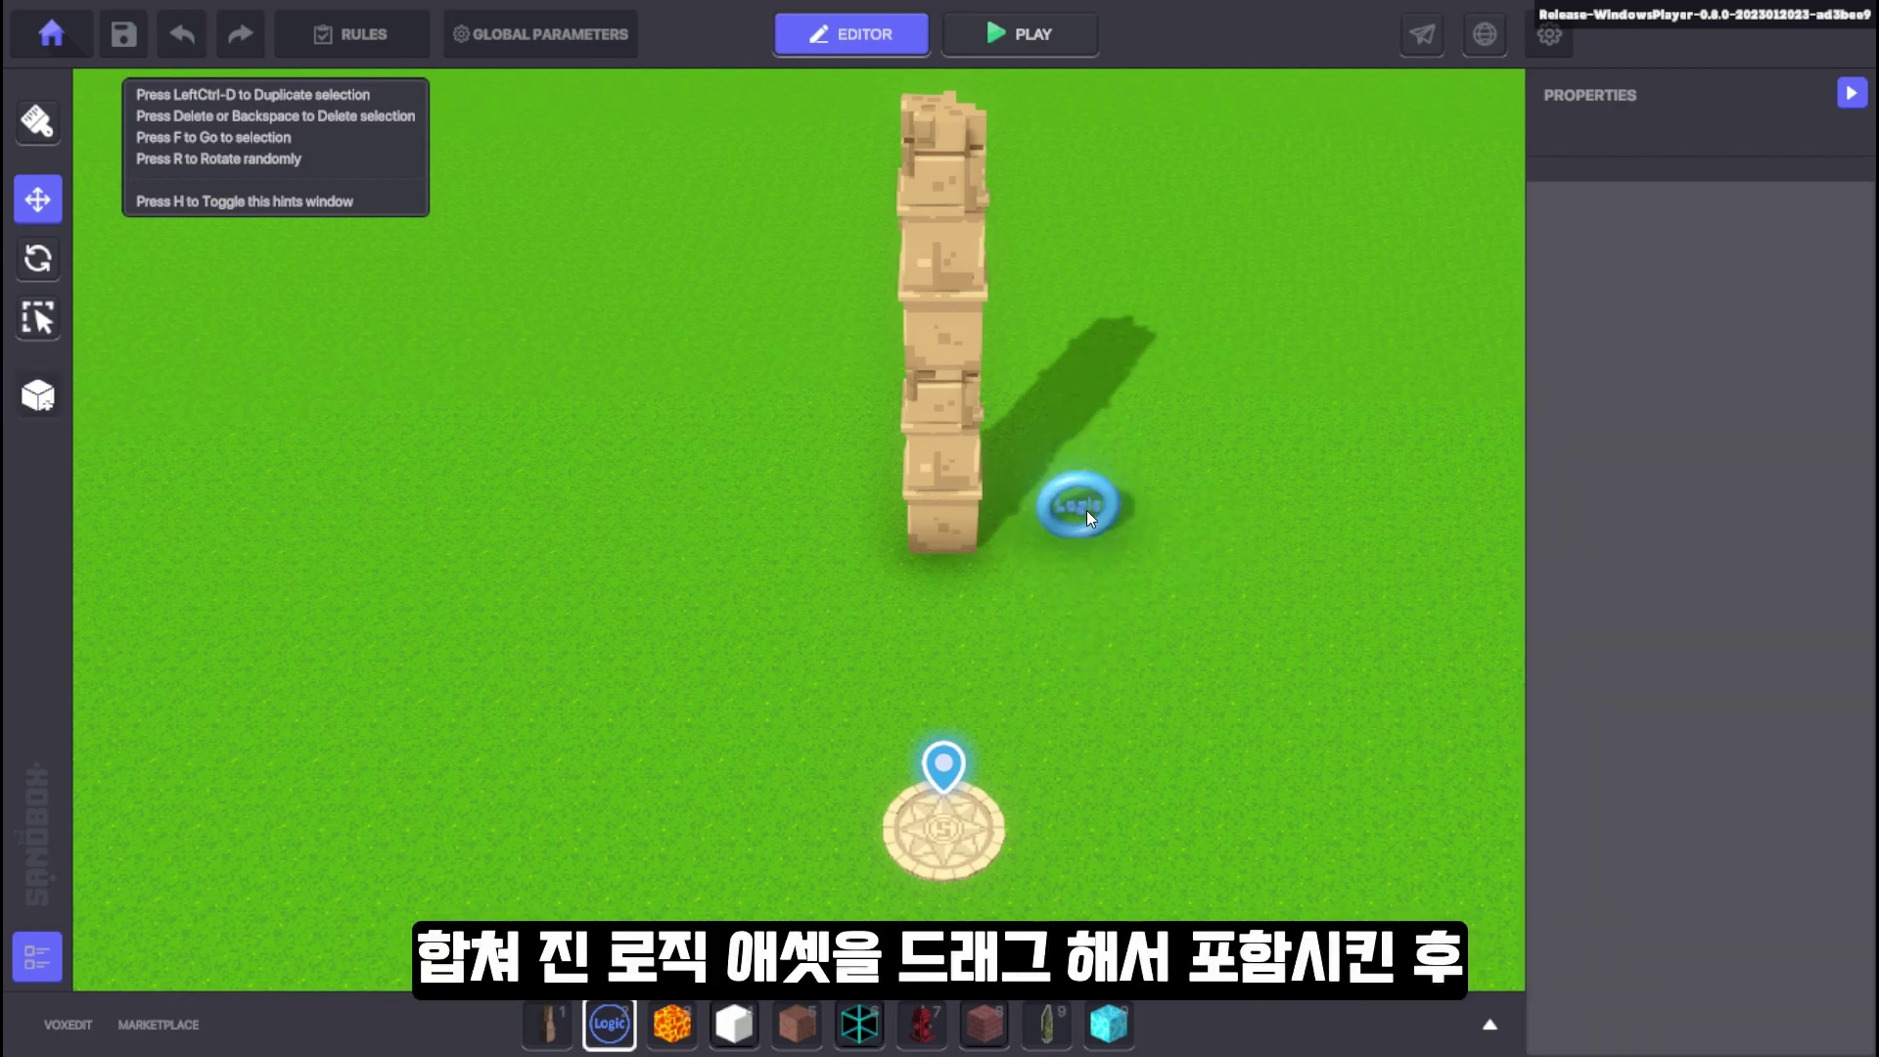
left_click_drag(1024, 422, 1151, 604)
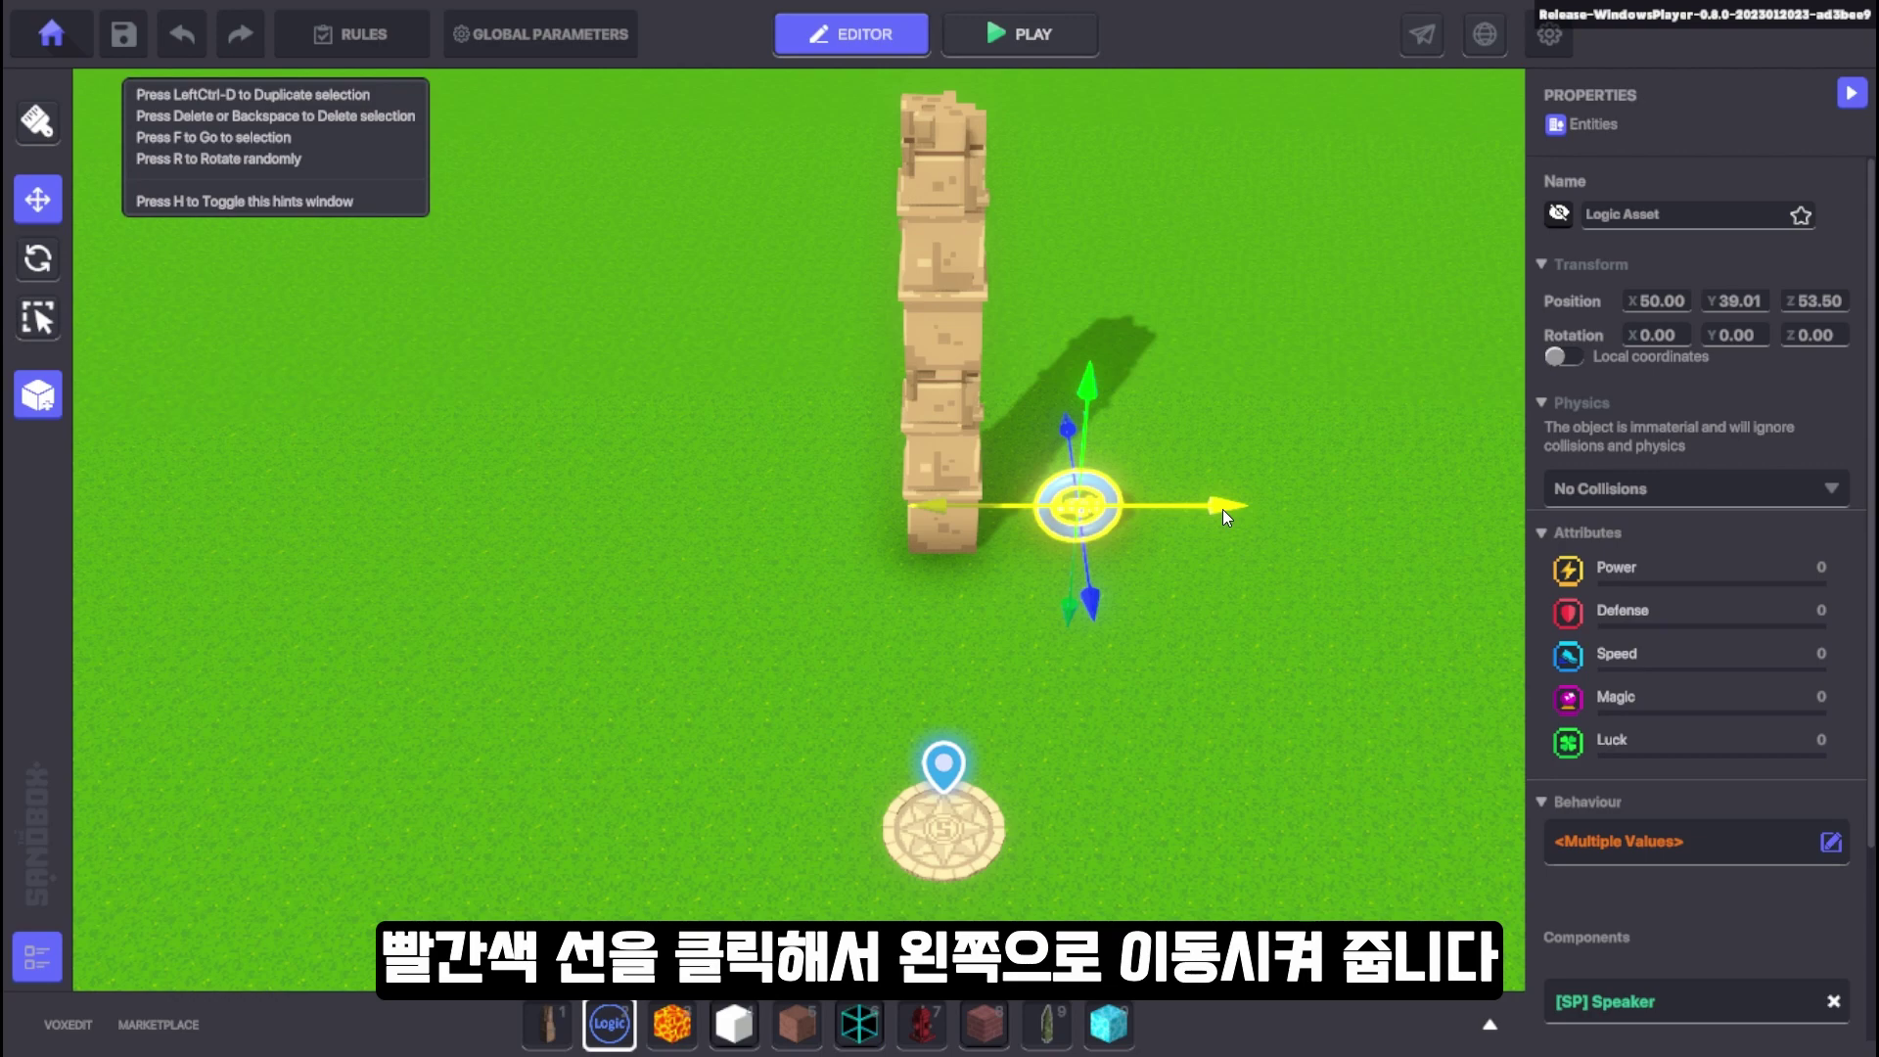
left_click_drag(1224, 510, 1079, 516)
Step: Play-test the scene by attacking the pillar with the sword
key("Tab")
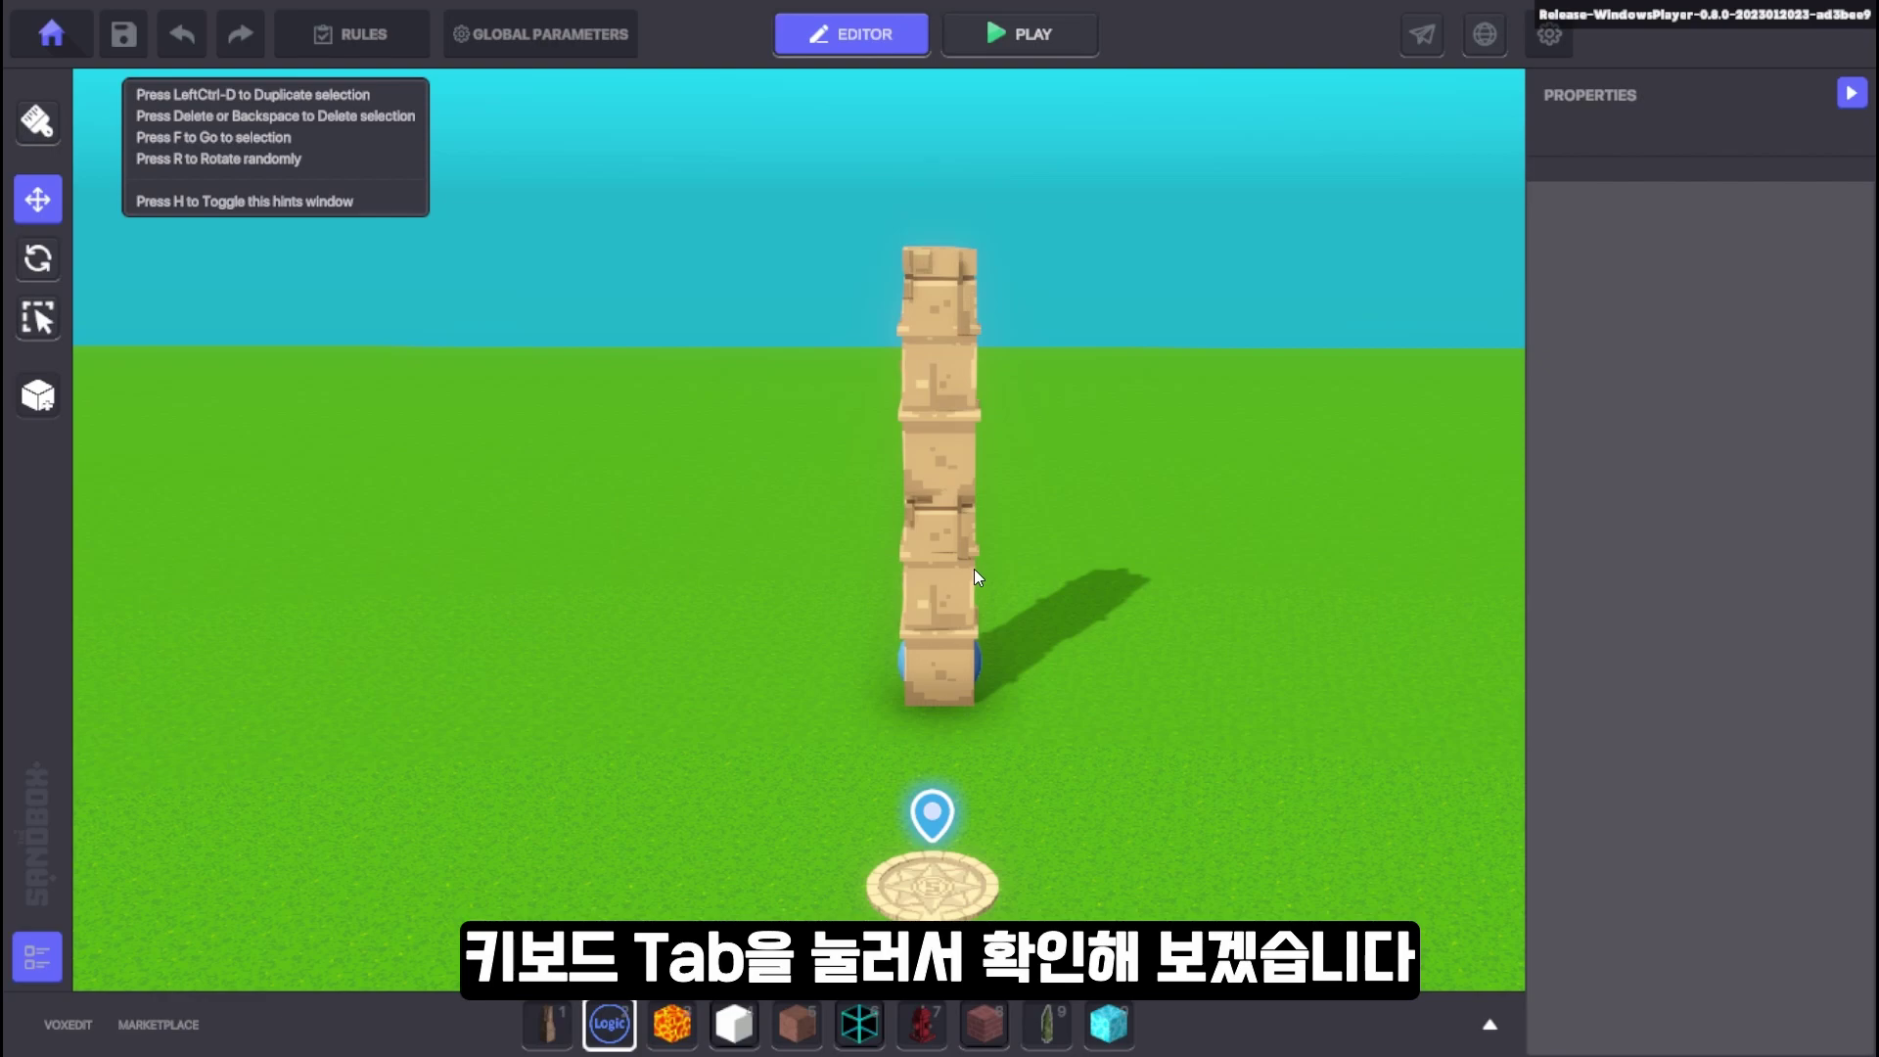
key("Tab")
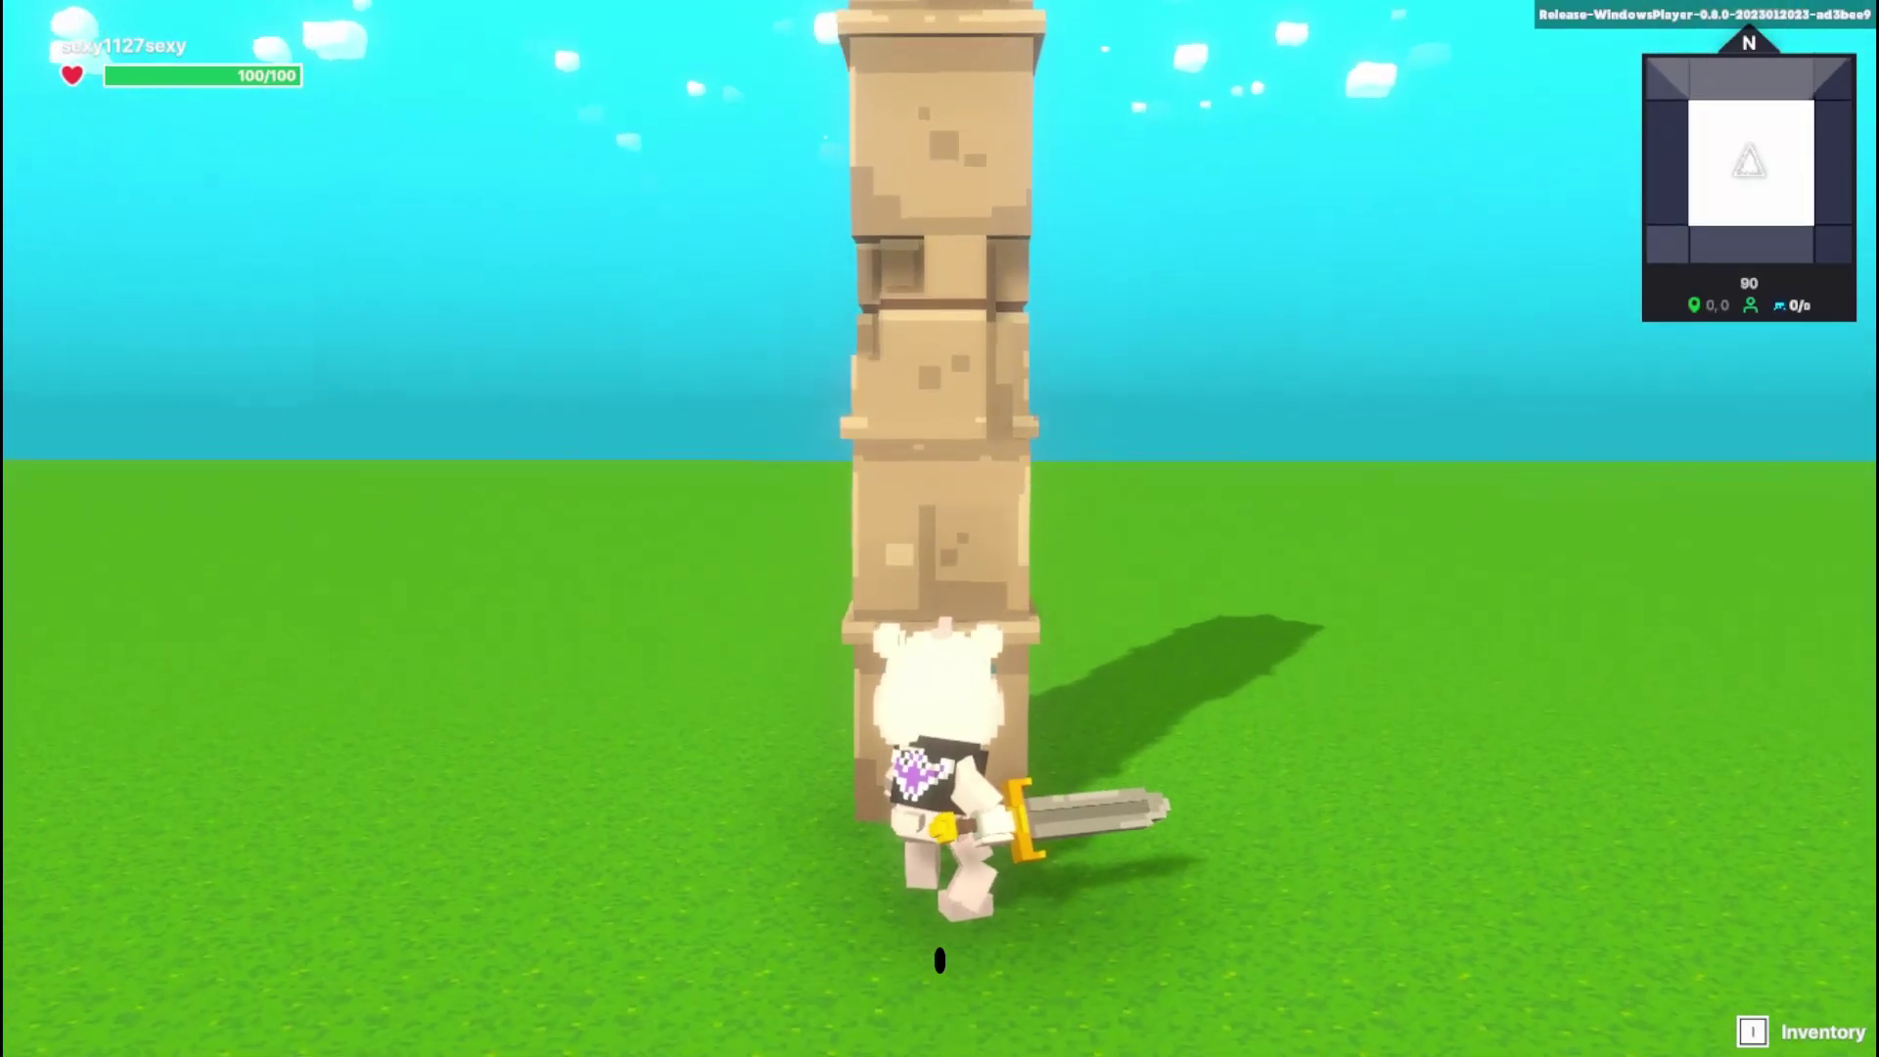
left_click(939, 529)
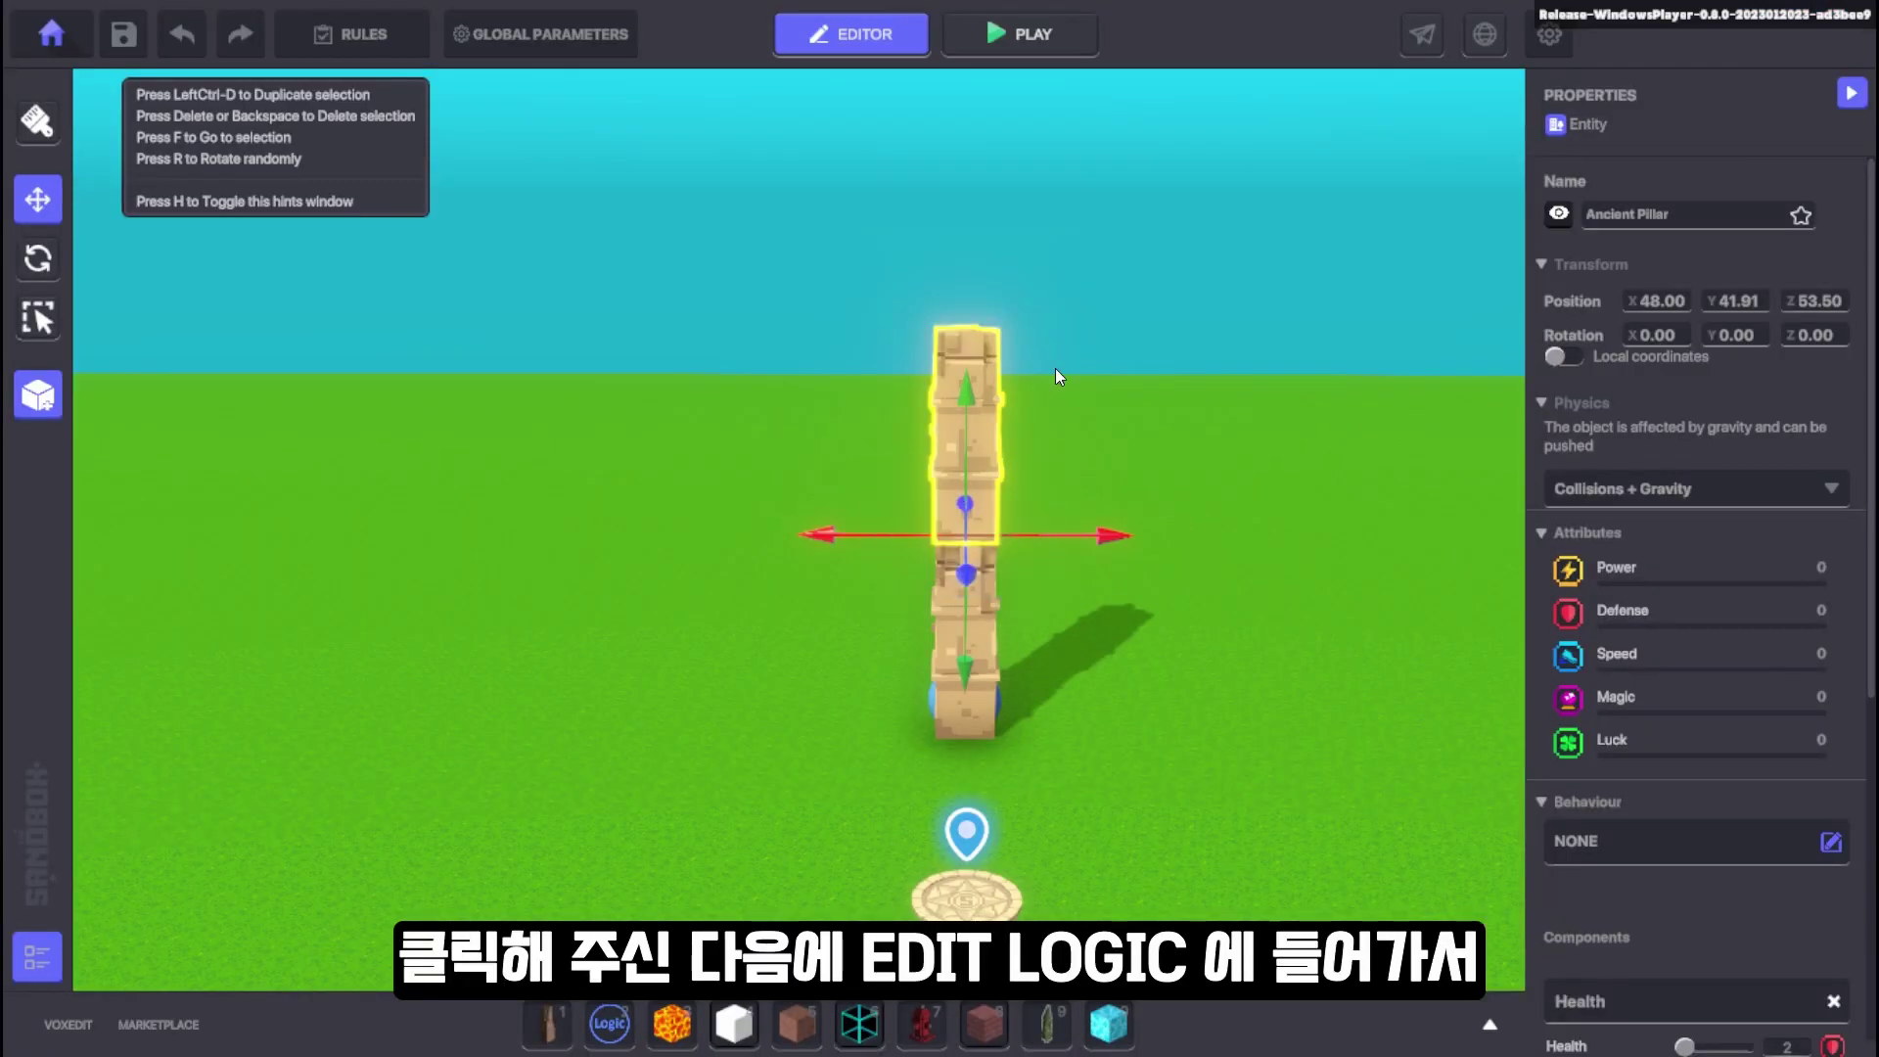
Step: Edit the upper pillar stage's logic and set its Health component's Instant Death Message to A 3
scroll(1750, 578, "down", 4)
left_click(1670, 827)
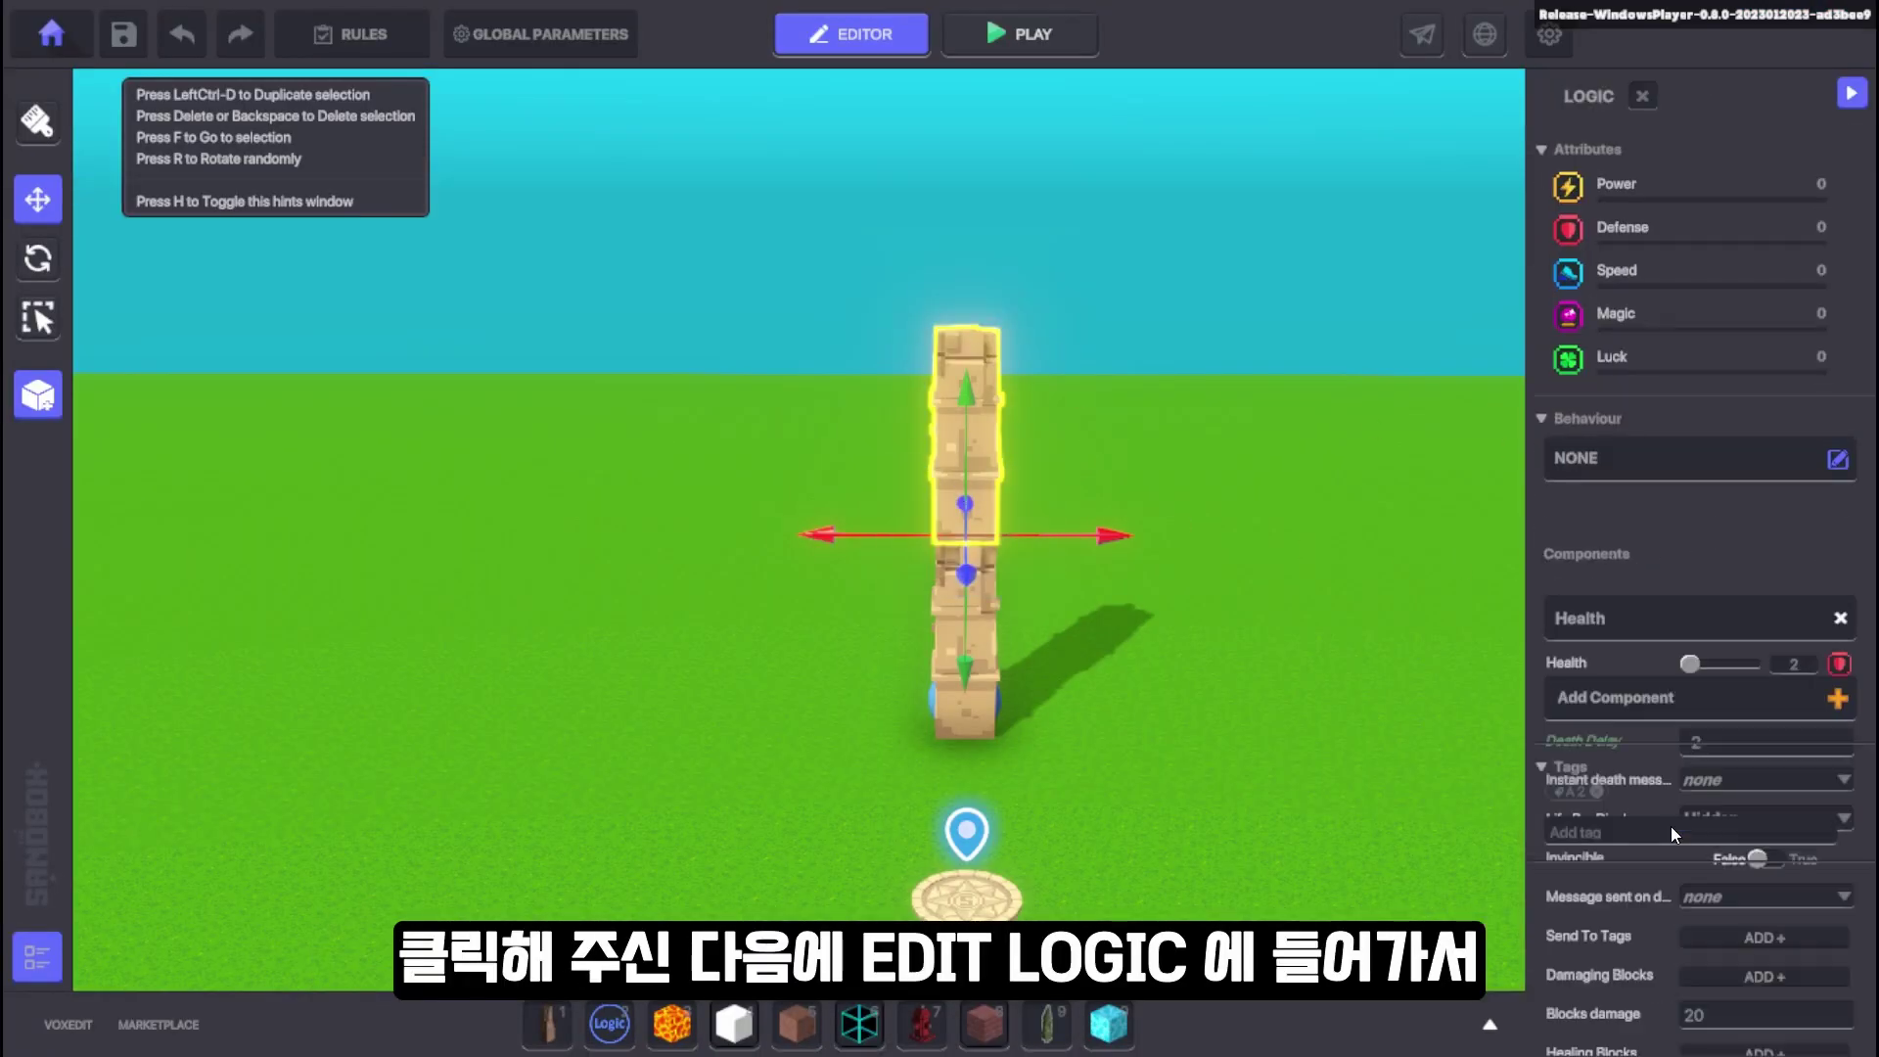
scroll(1840, 716, "down", 2)
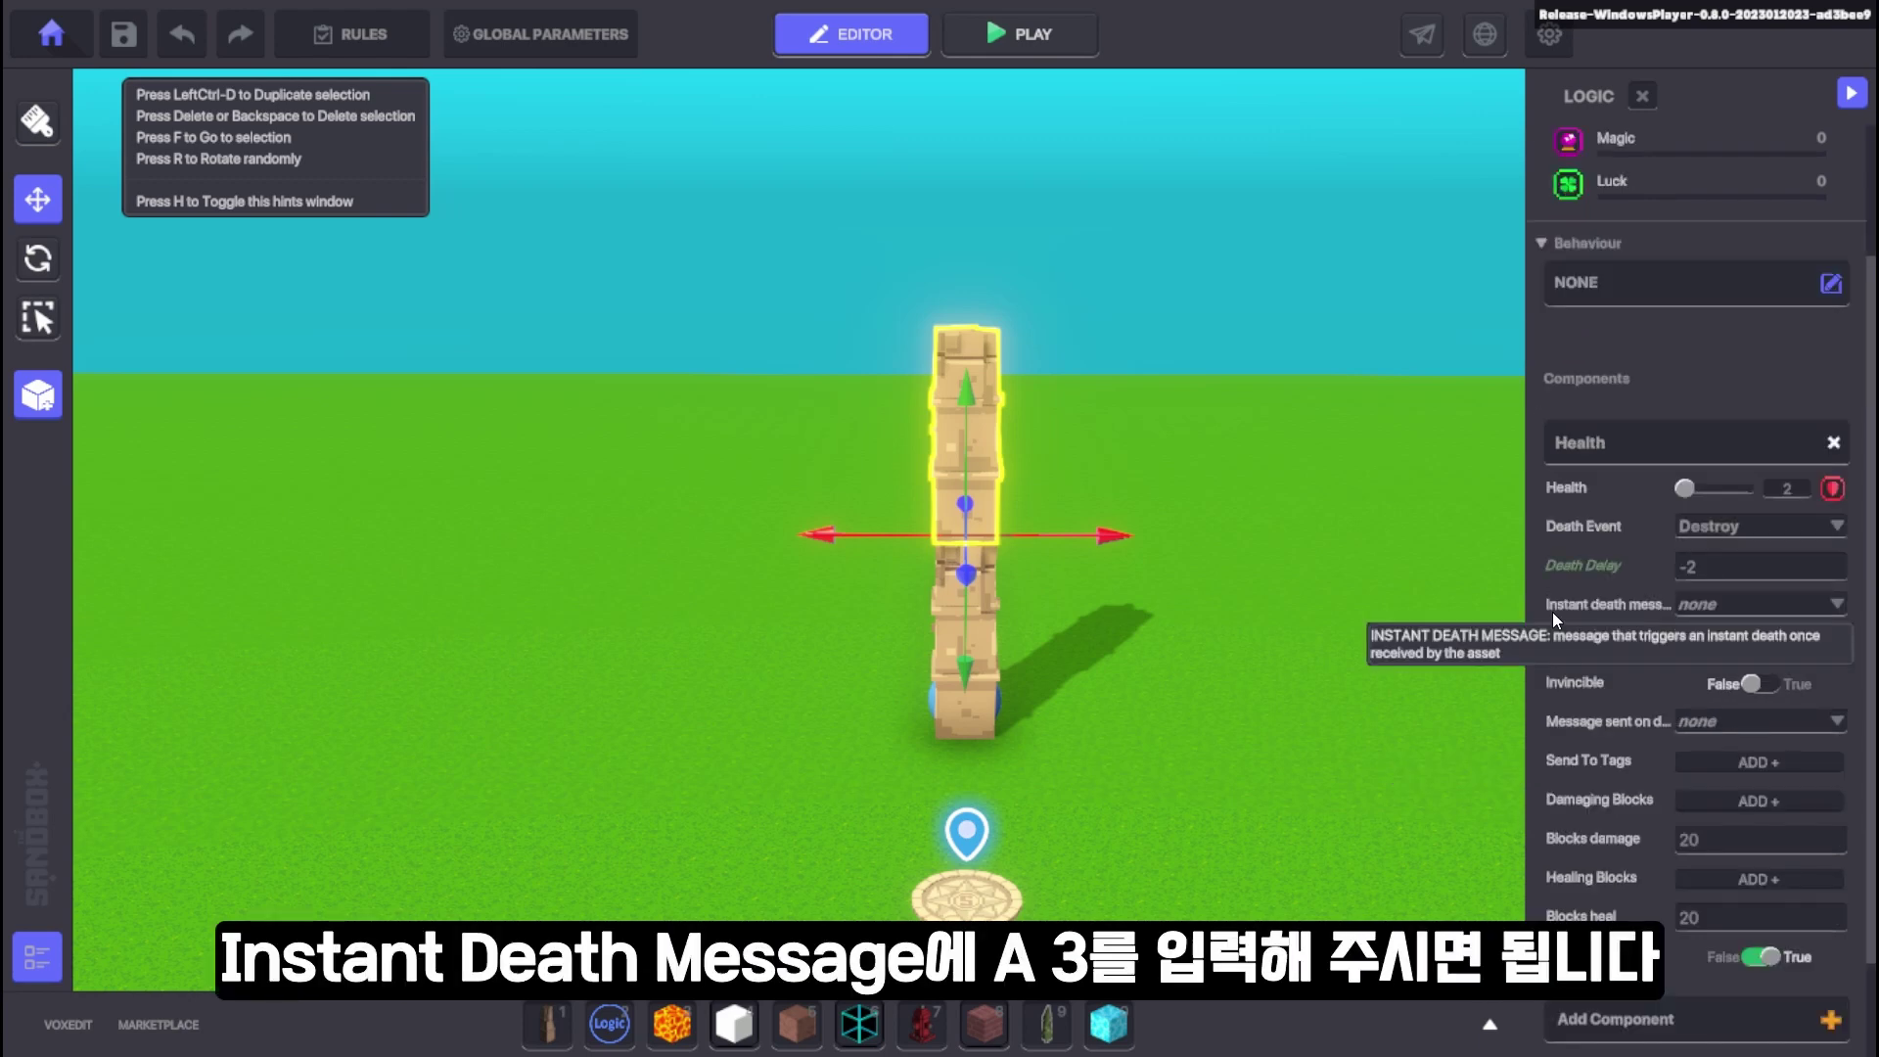
left_click(1746, 607)
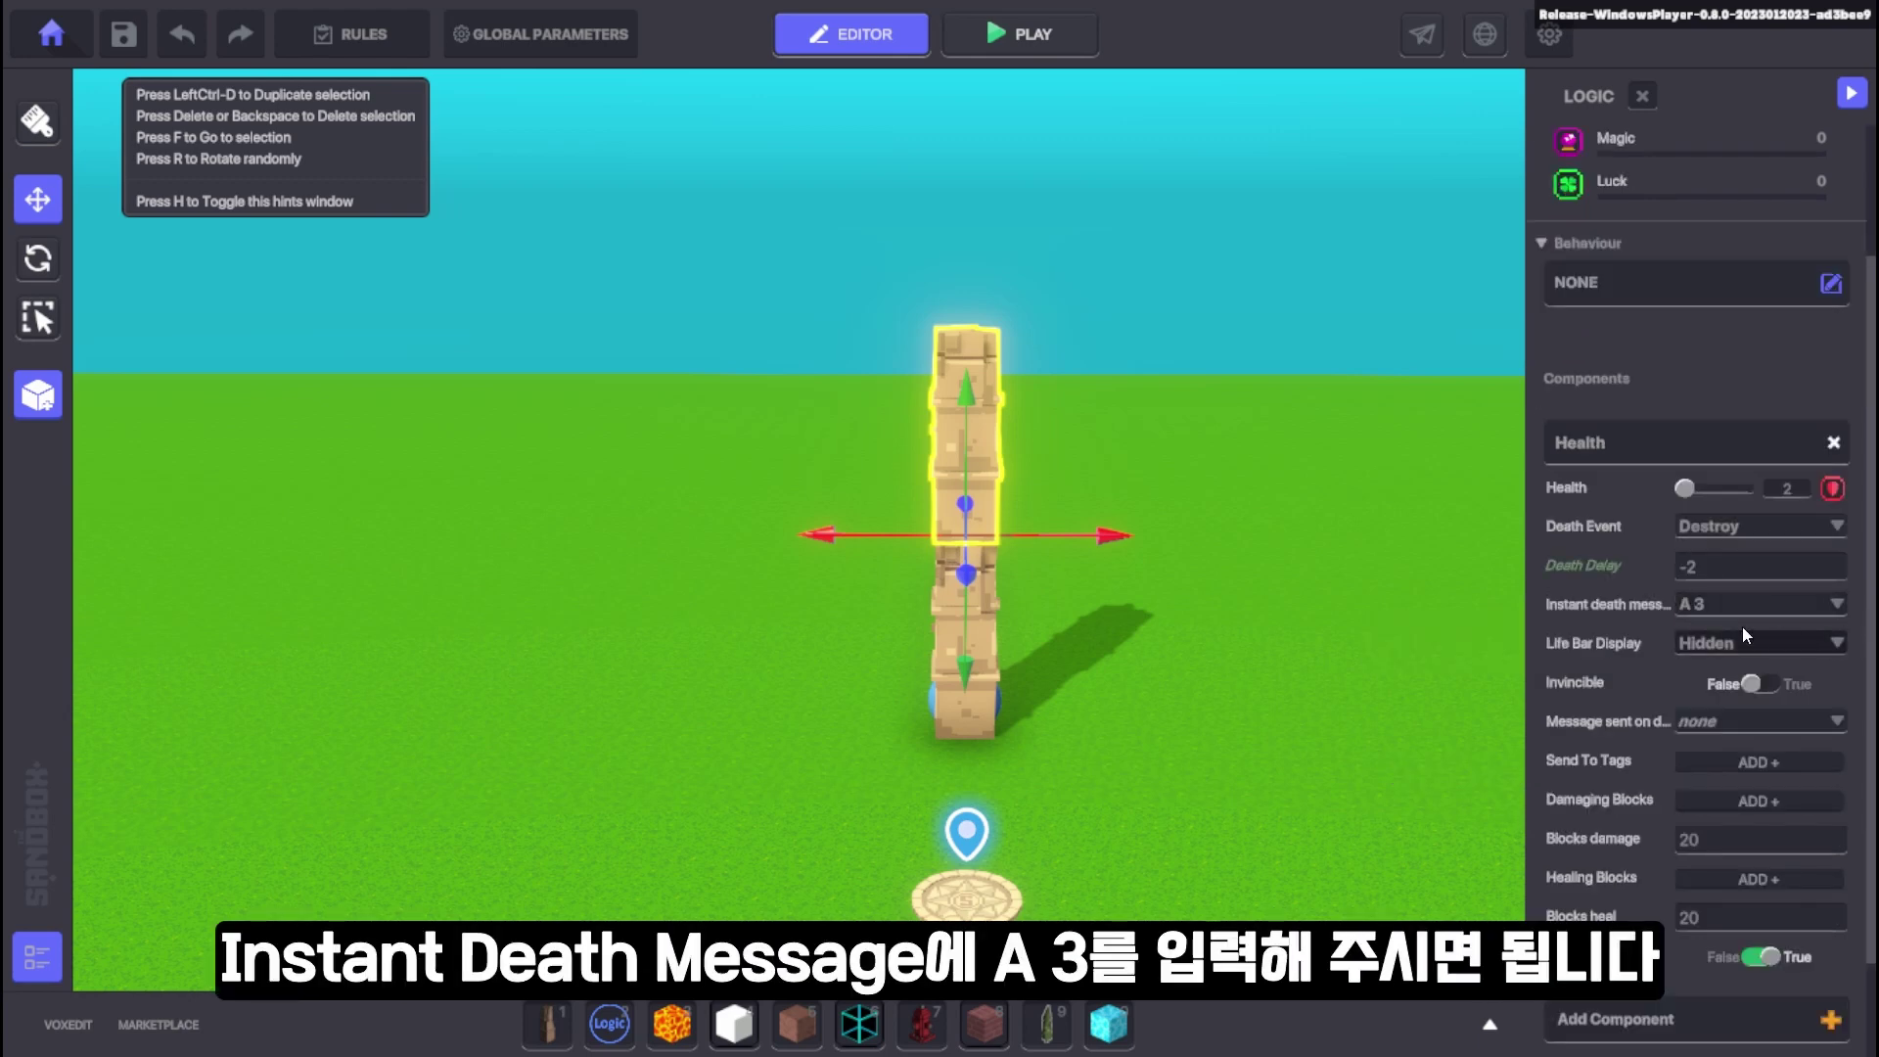